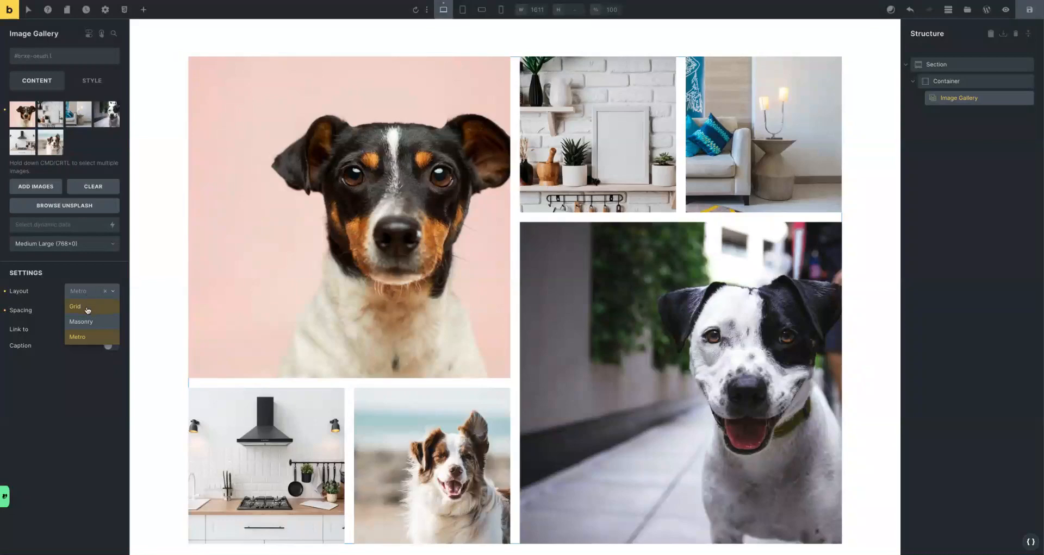
Try the Grid and Masonry layouts on the image gallery and return it to the Metro layout.
click(87, 308)
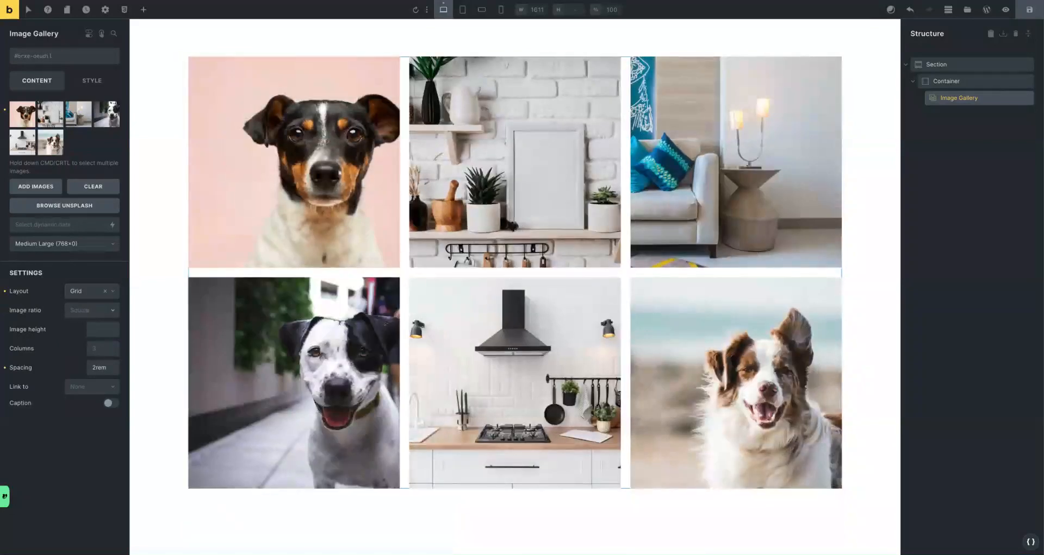
click(82, 292)
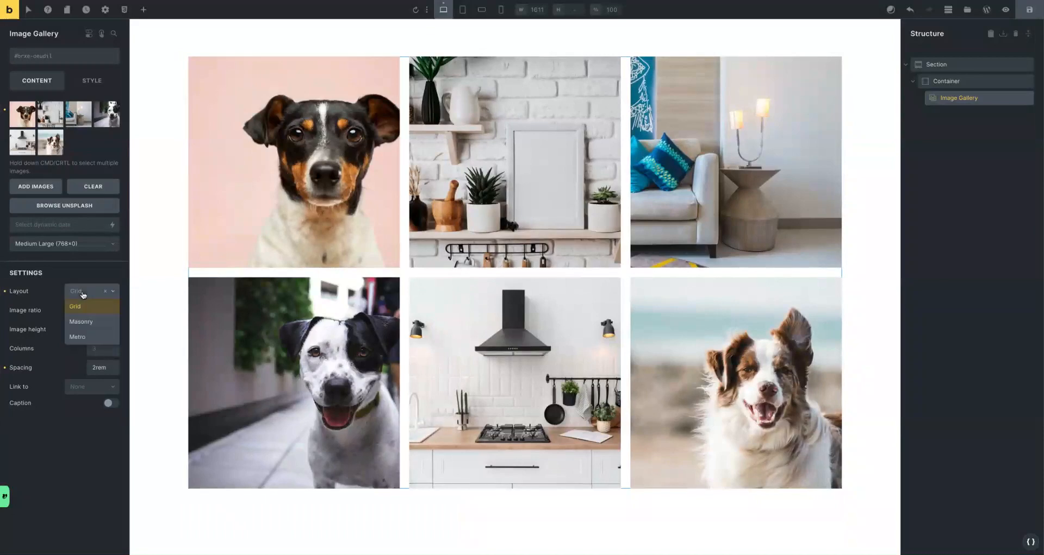
click(82, 321)
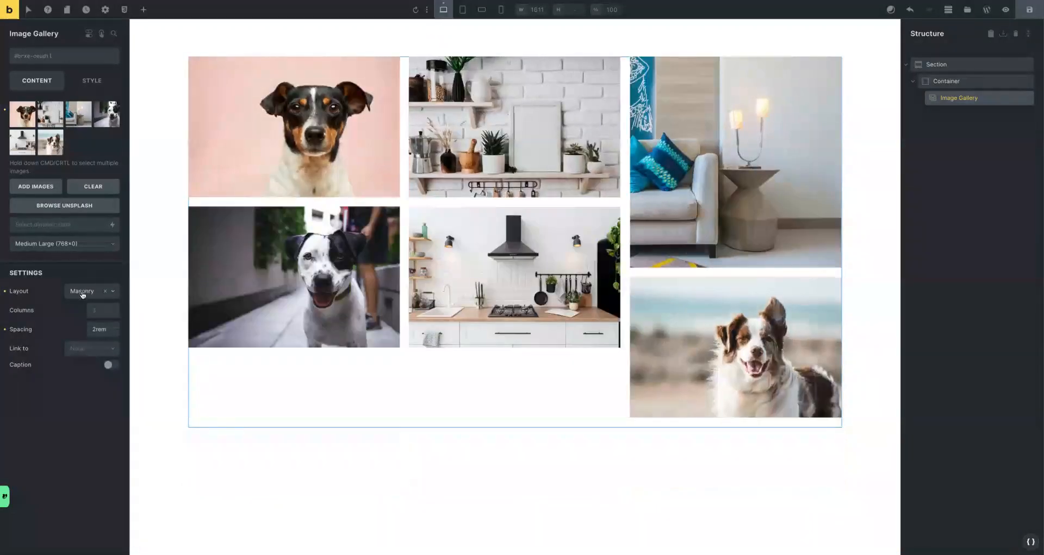
click(82, 292)
click(82, 341)
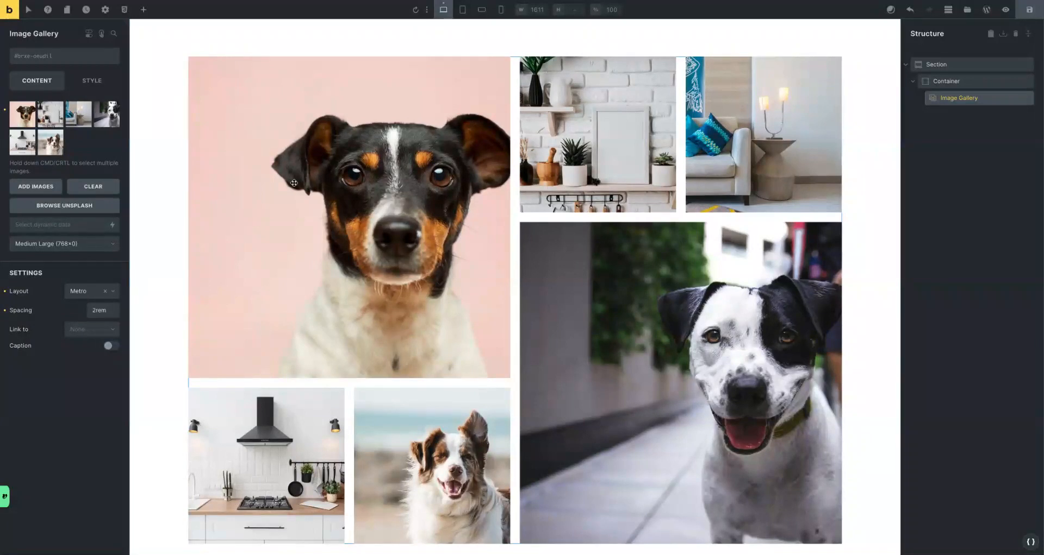
Switch the canvas to the smallest mobile breakpoint and set the image gallery's layout to Grid.
click(501, 10)
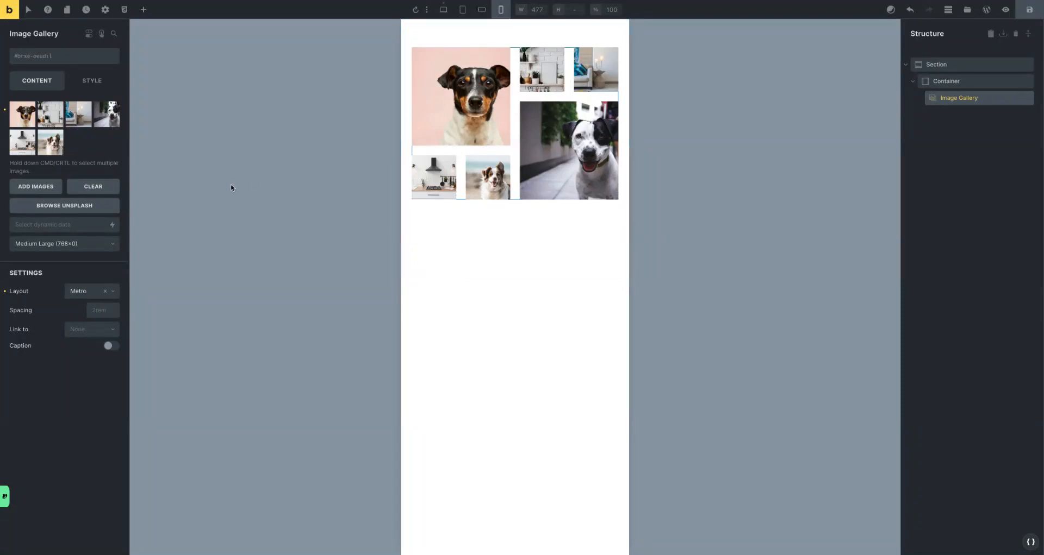
click(79, 293)
click(86, 310)
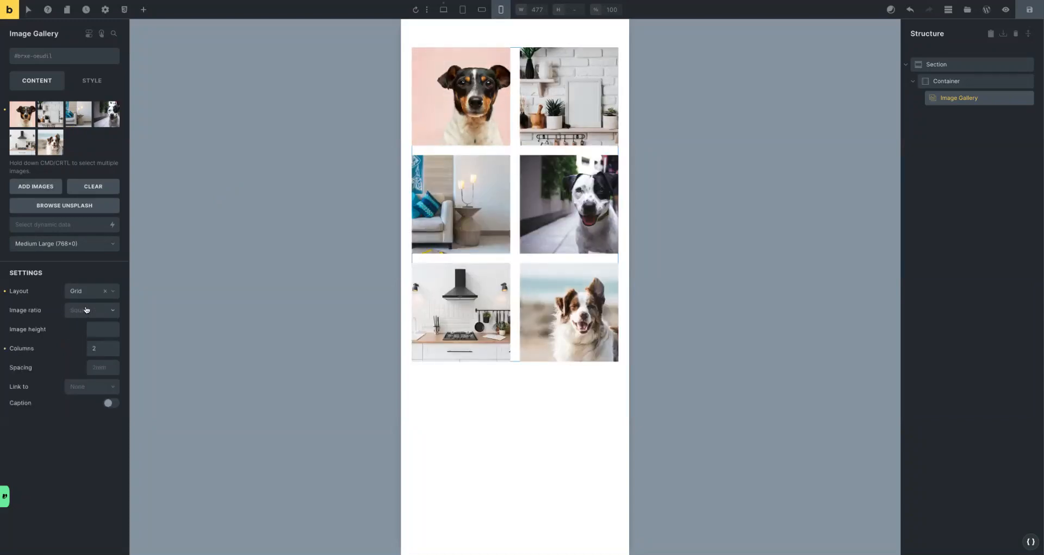
Return to the desktop breakpoint and set the image gallery's layout back to Metro.
click(442, 10)
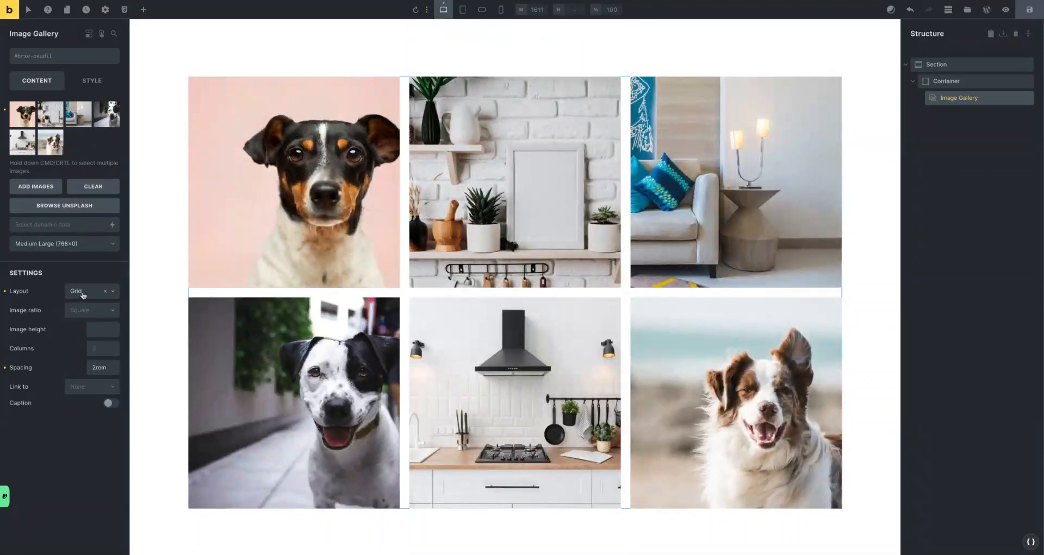
click(82, 295)
click(95, 338)
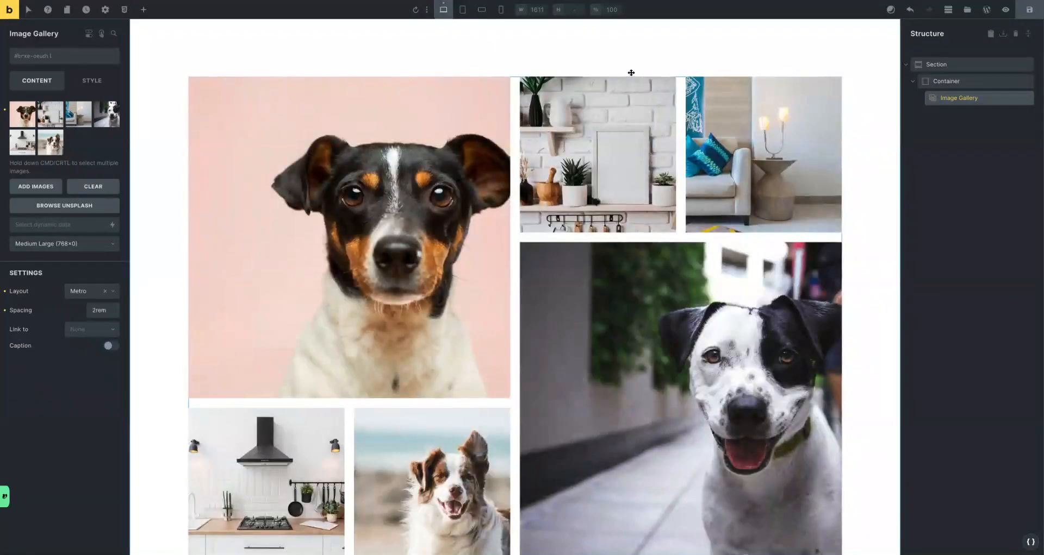
scroll(630, 73, down, 1)
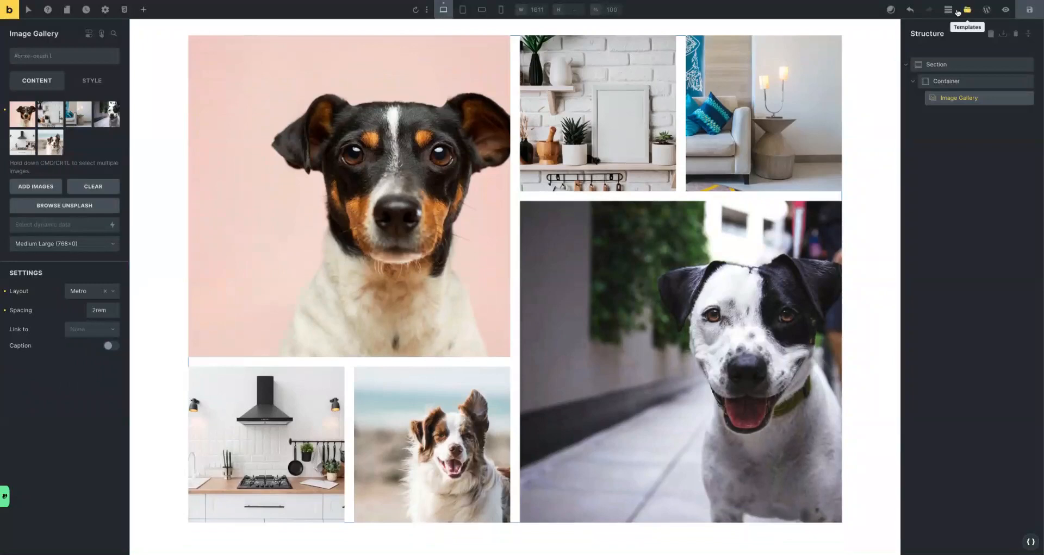
Collapse the existing gallery section in the structure and add a new section below it.
click(906, 65)
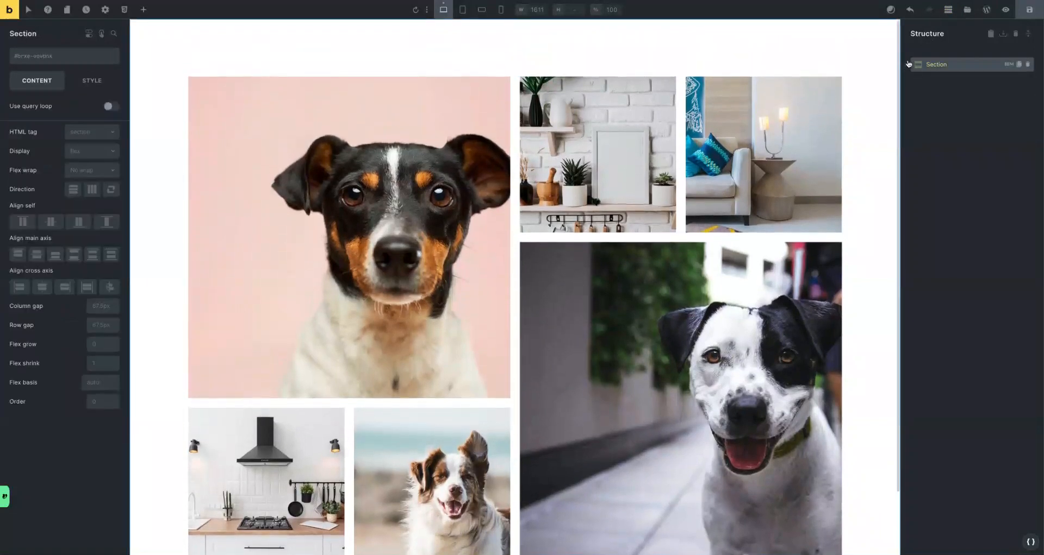
scroll(718, 74, down, 1)
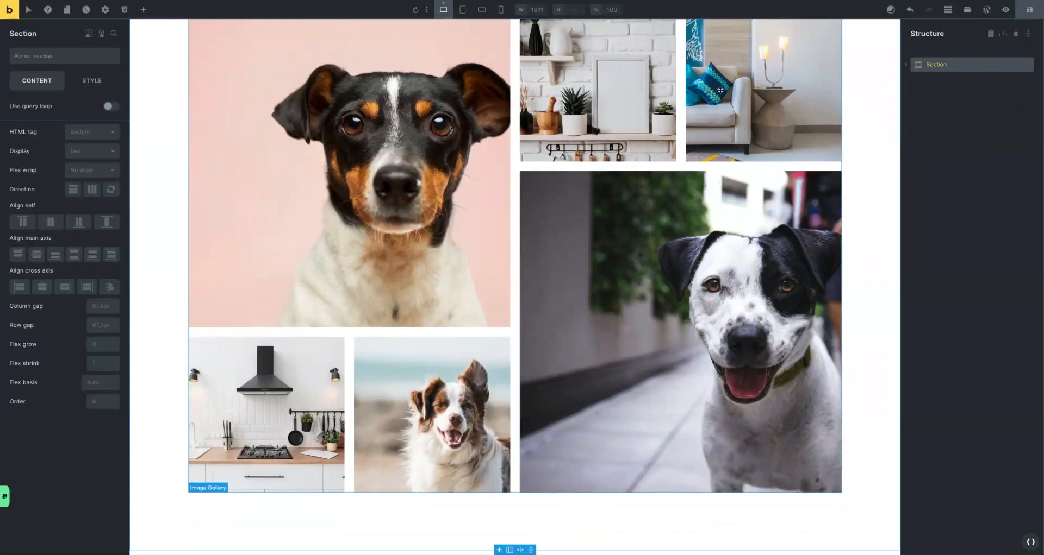
click(144, 12)
click(38, 100)
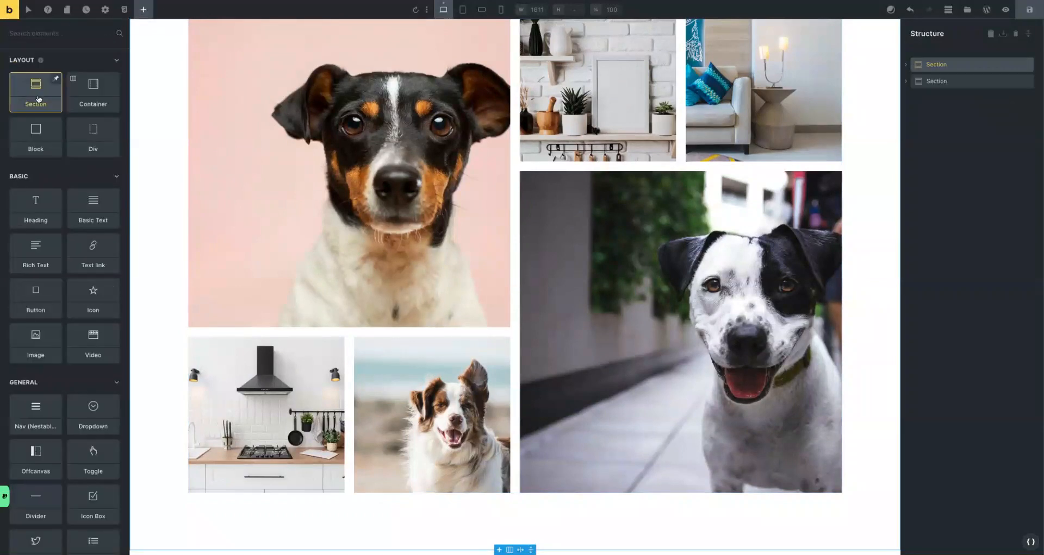
Add a Block element inside the container of the new section.
click(904, 82)
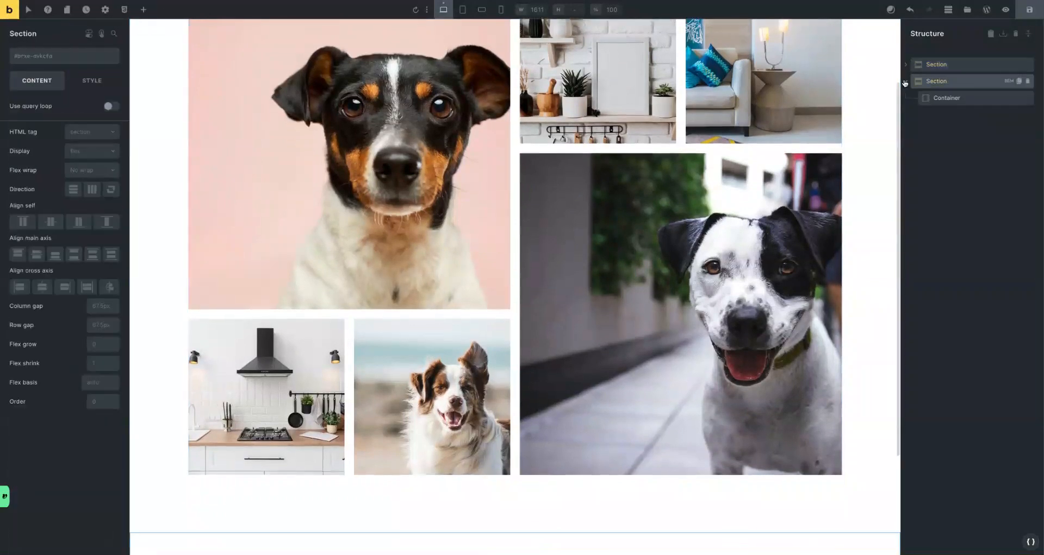
click(947, 98)
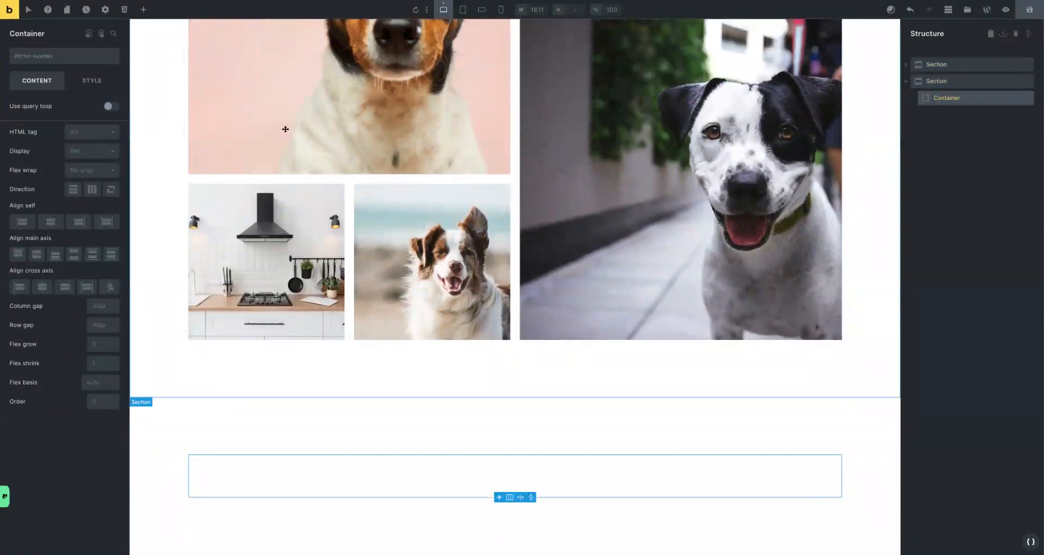
scroll(353, 339, down, 1)
scroll(354, 339, up, 4)
scroll(354, 339, down, 4)
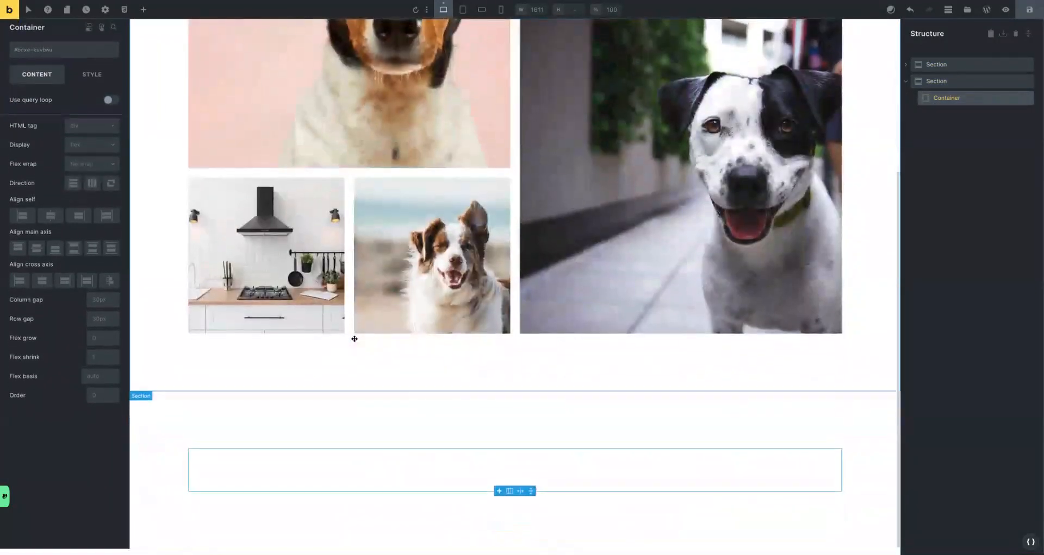
click(144, 9)
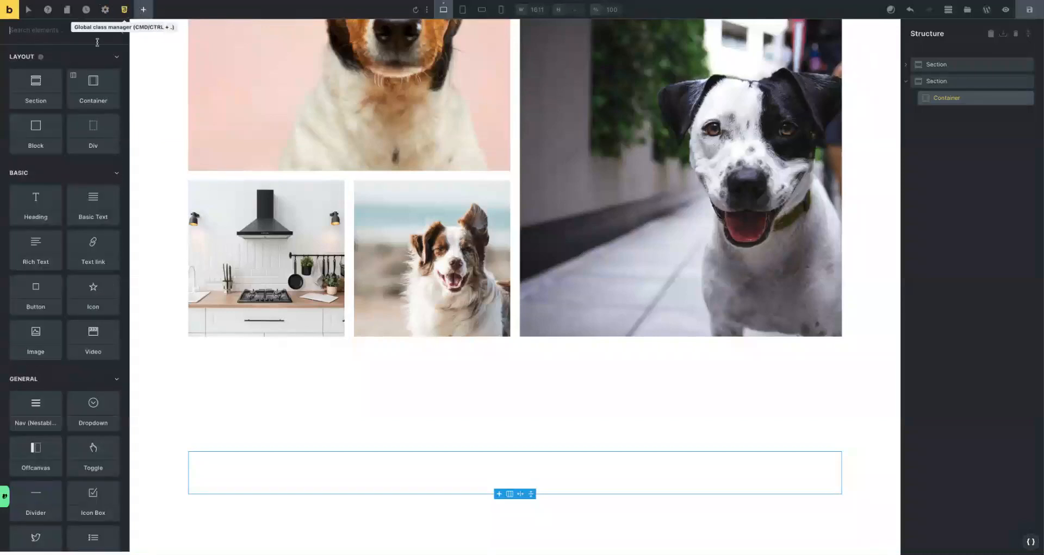
drag(39, 140, 918, 104)
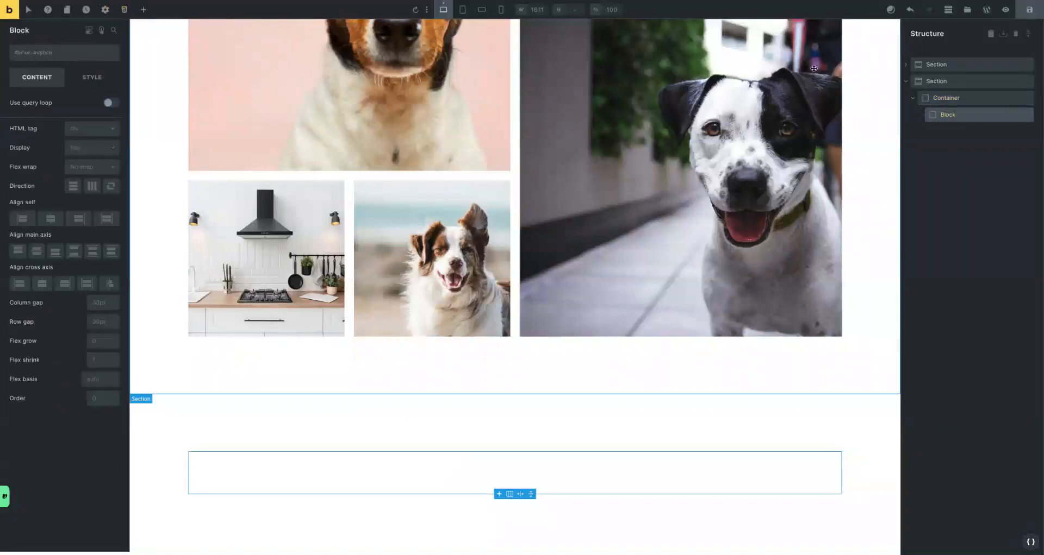
Add an Image element inside the new block and select it.
click(142, 9)
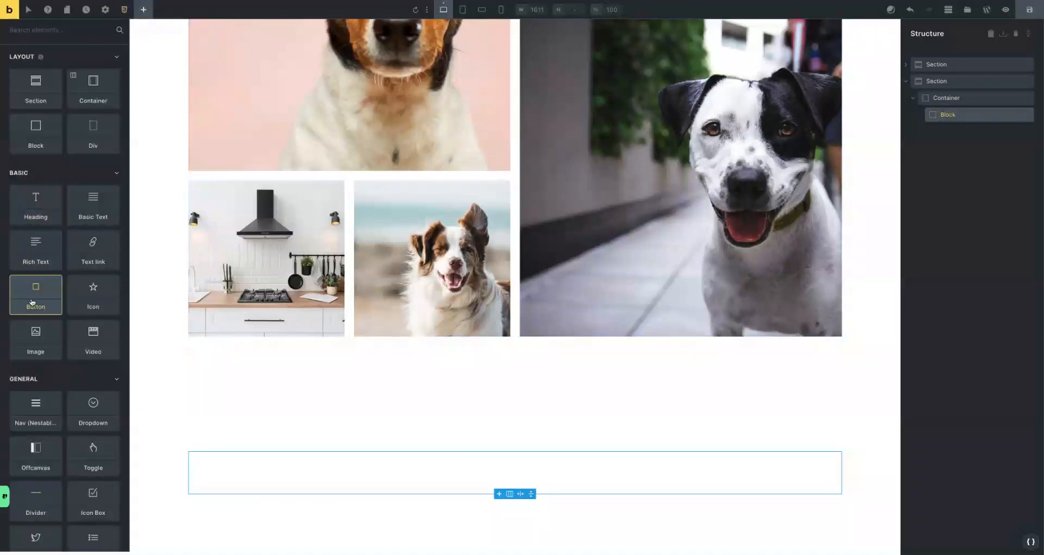
click(33, 336)
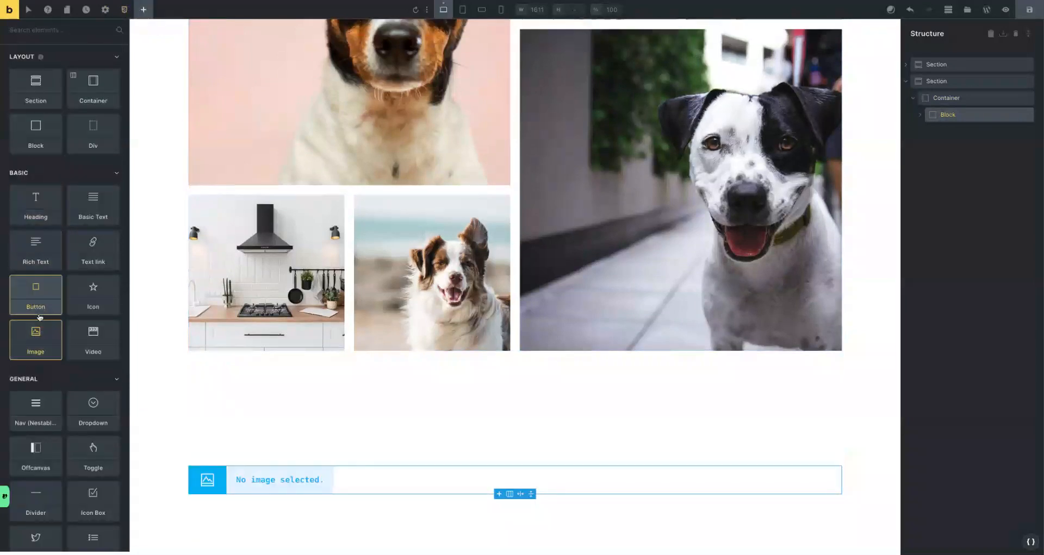
click(301, 468)
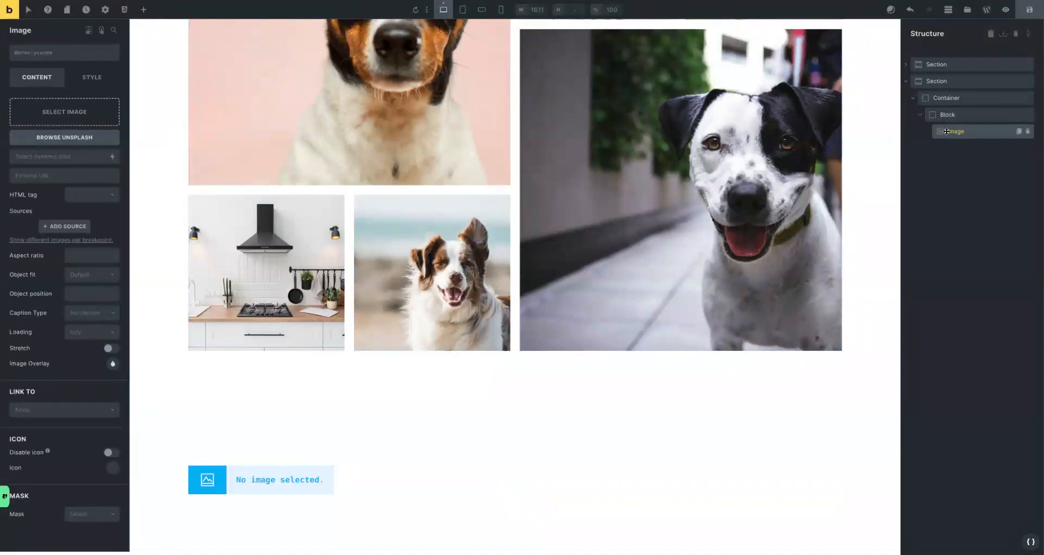
Rename the new section as metro-galley in the structure.
click(935, 81)
double_click(935, 81)
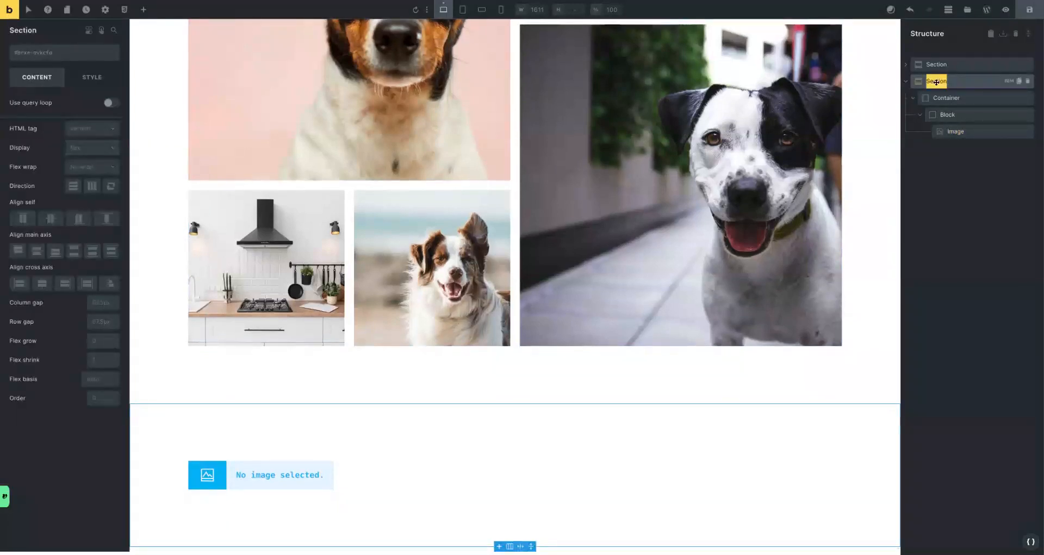
text(meto-galle)
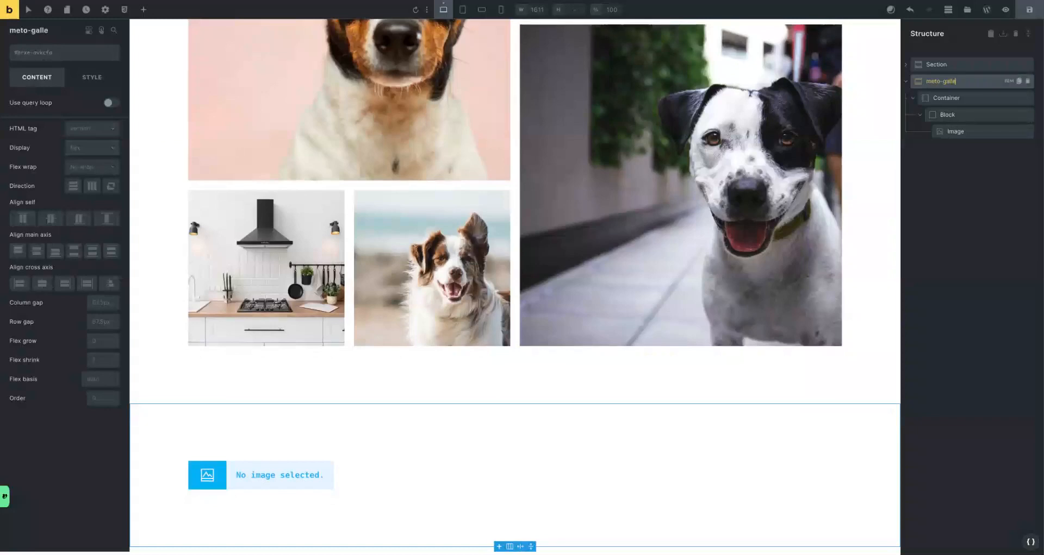
text(y)
click(938, 98)
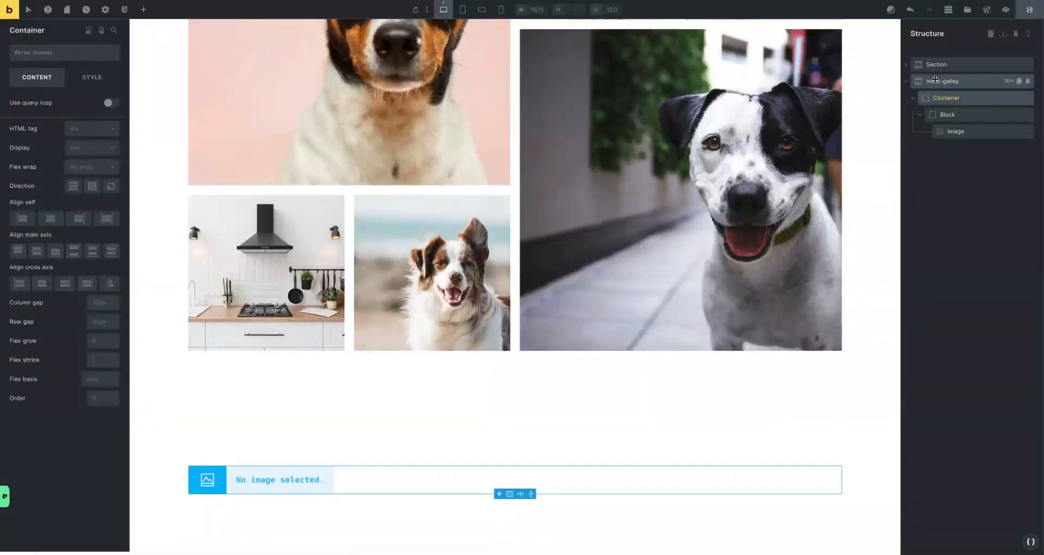
click(936, 82)
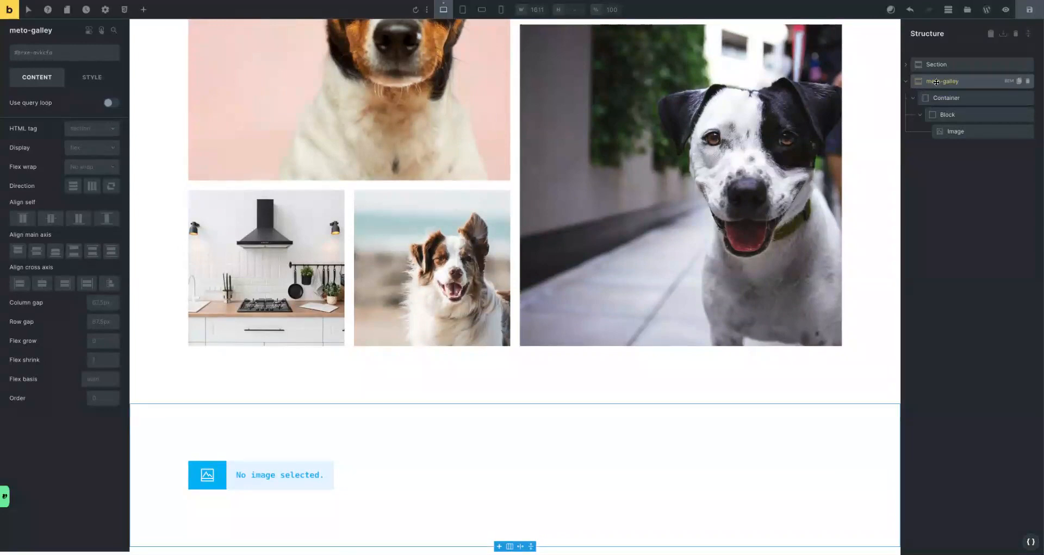
text(r)
Rename the container inside the metro-galley section as wrapper.
double_click(943, 98)
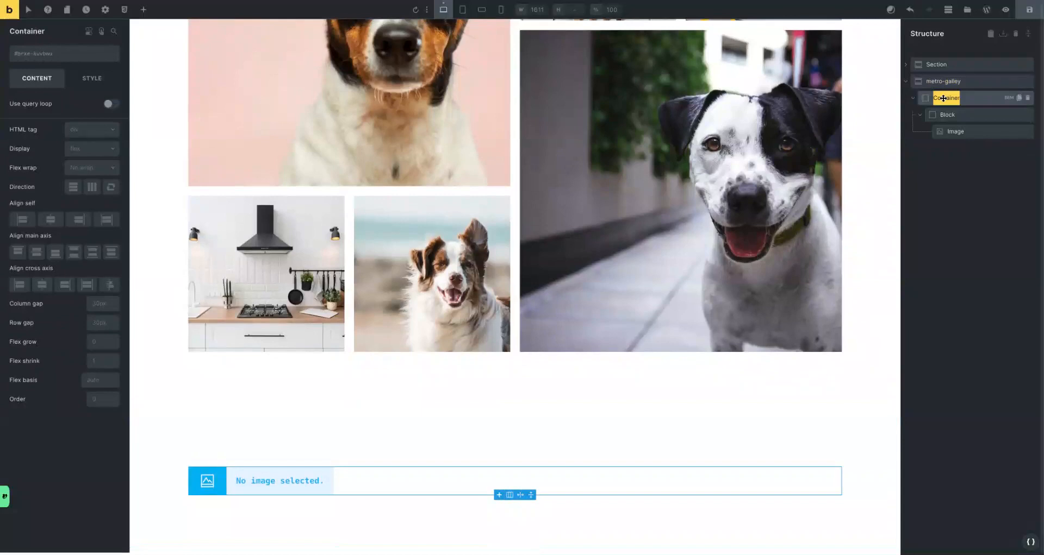
text(wra)
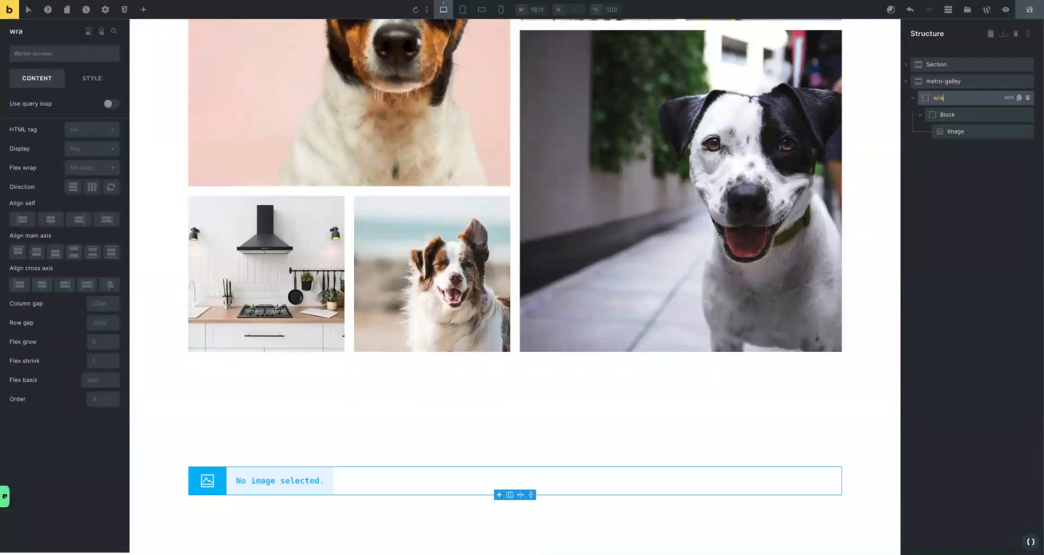
text(pper)
Rename the block as media-wrapper and its parent container as grid.
double_click(945, 115)
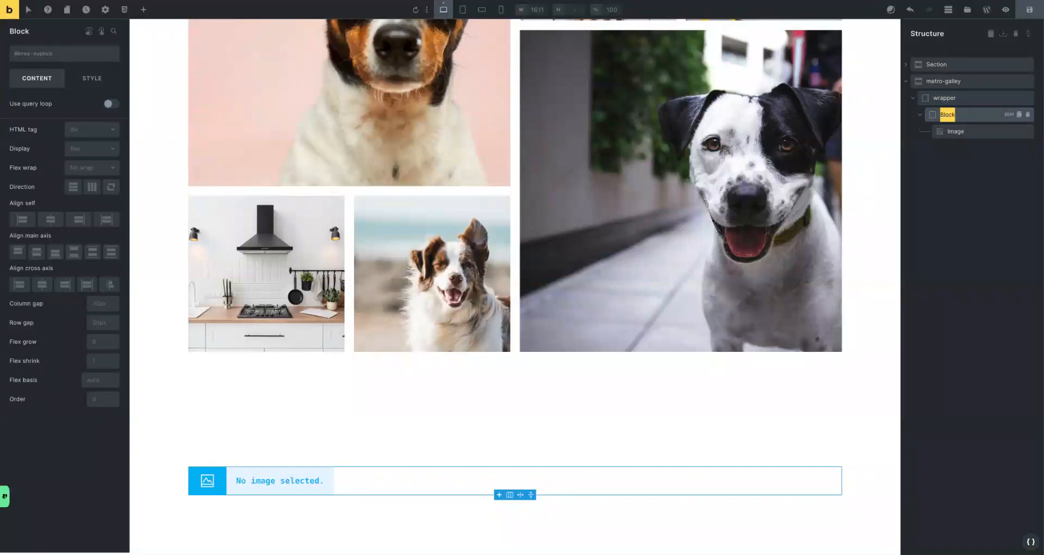
text(media-wrapper)
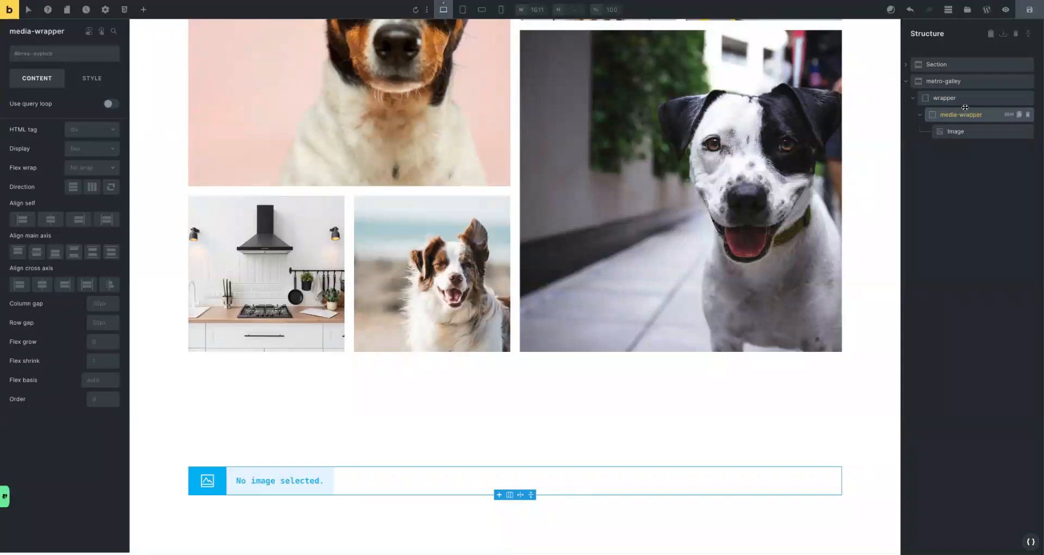
double_click(947, 97)
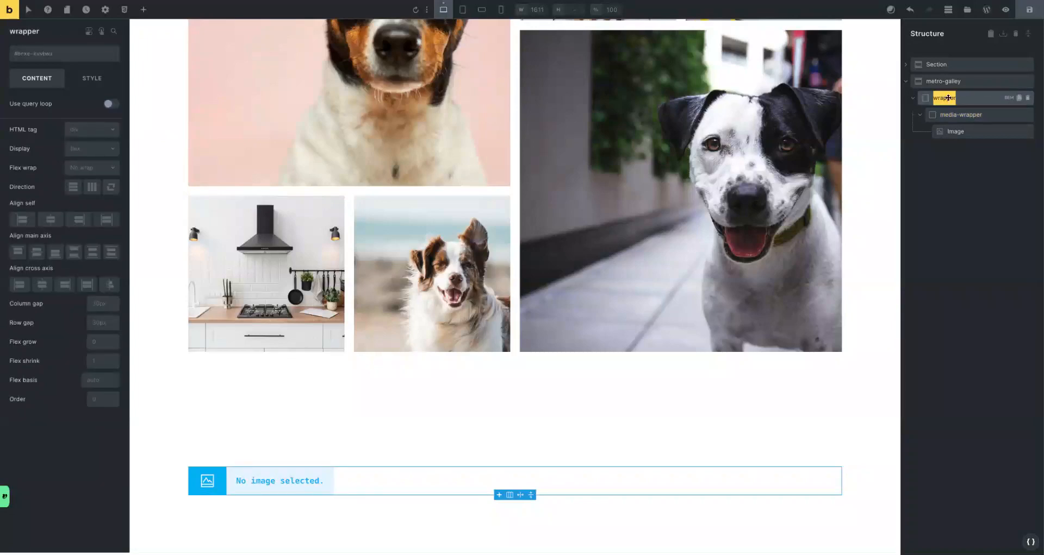
text(grid)
key(Return)
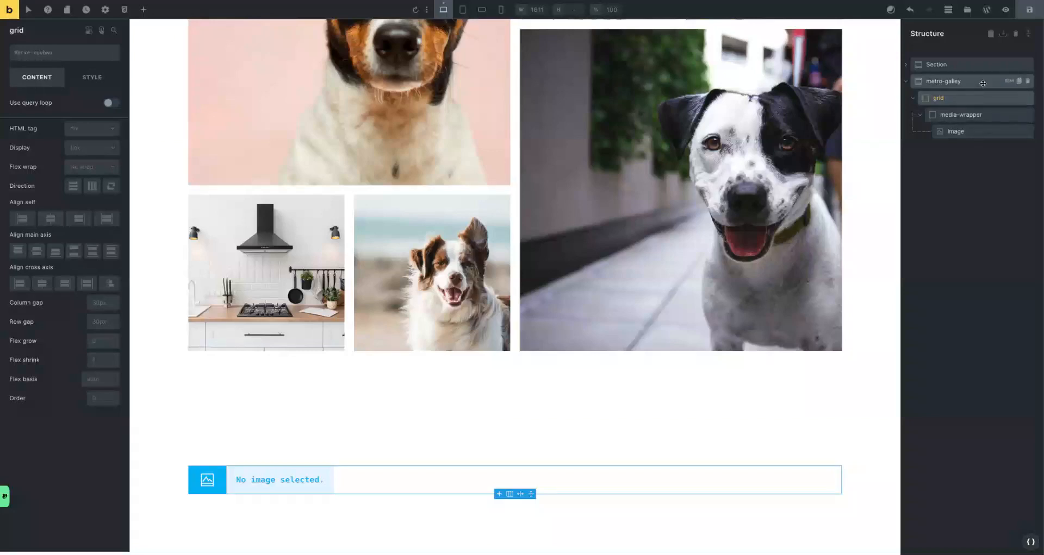
Apply auto-generated BEM classes to the metro-galley section and its nested elements with label syncing on, and check the classes on the grid and media wrapper.
click(1008, 81)
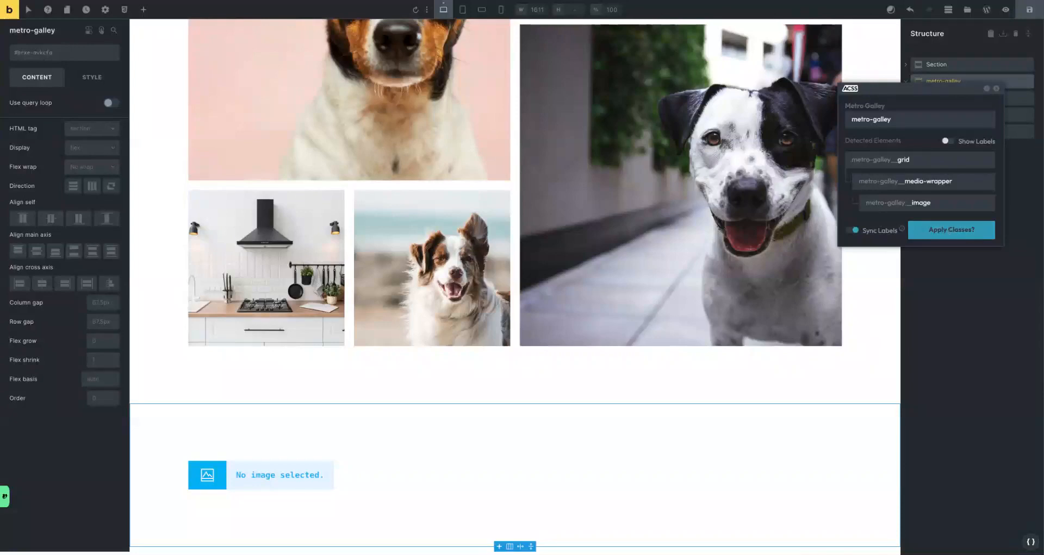
click(951, 230)
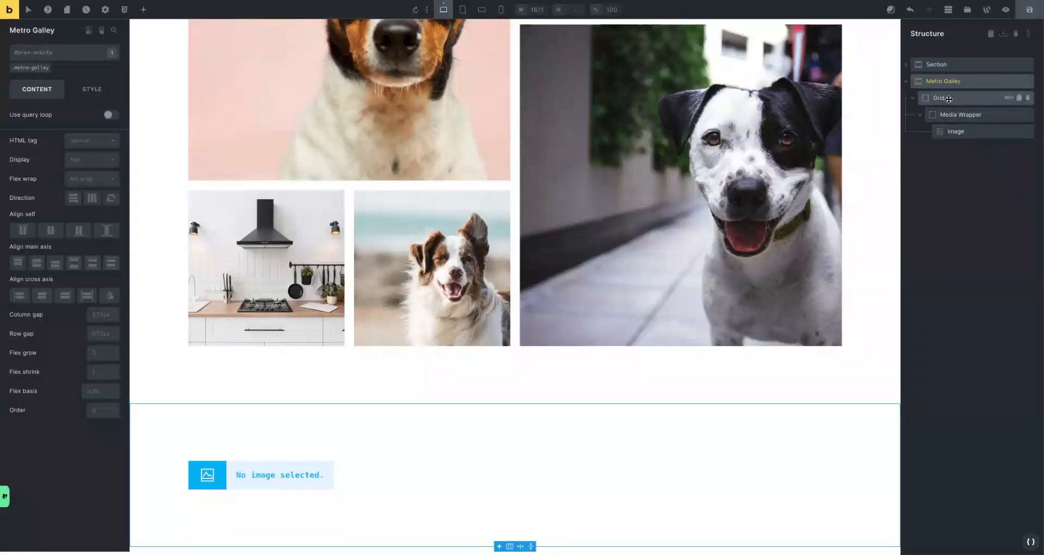
click(948, 99)
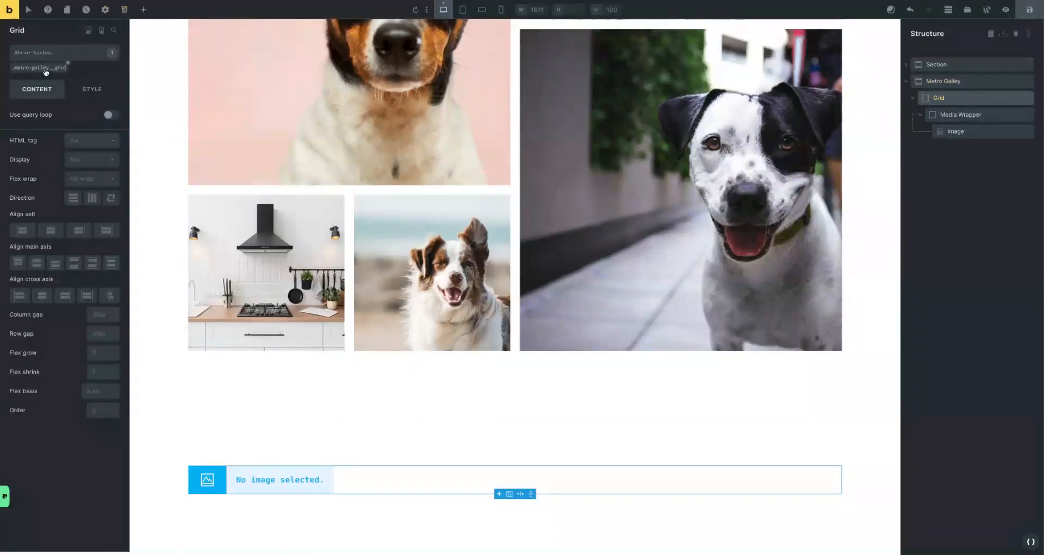
click(957, 115)
Insert the photo of the dog on a pink background from the Gallery folder into the Metro Galley image element.
click(955, 133)
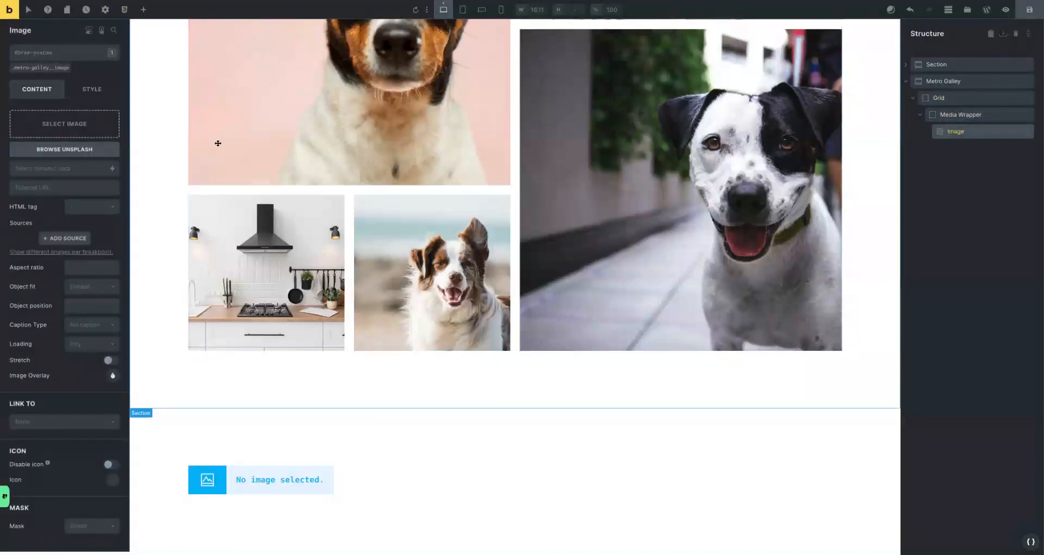
click(47, 126)
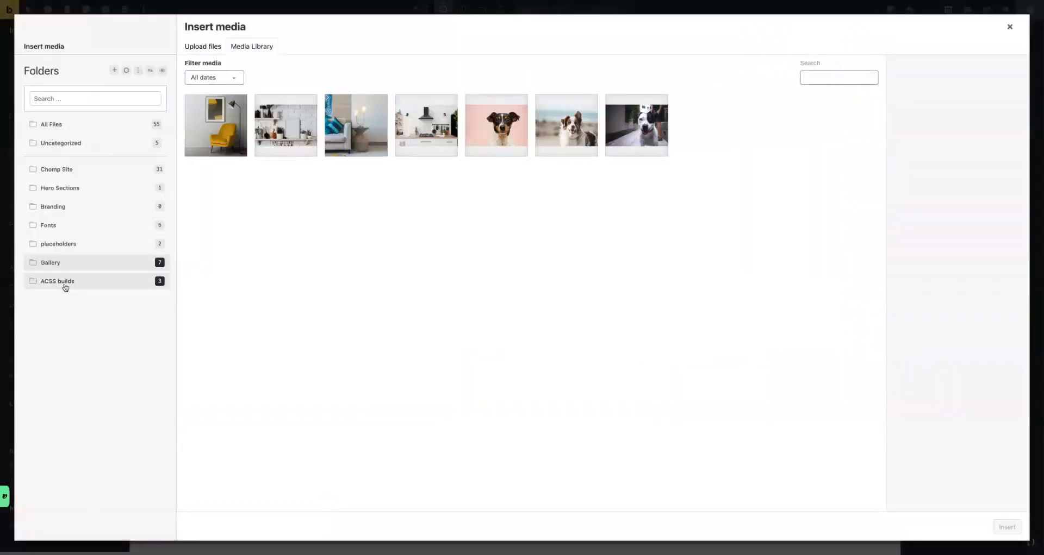
click(485, 136)
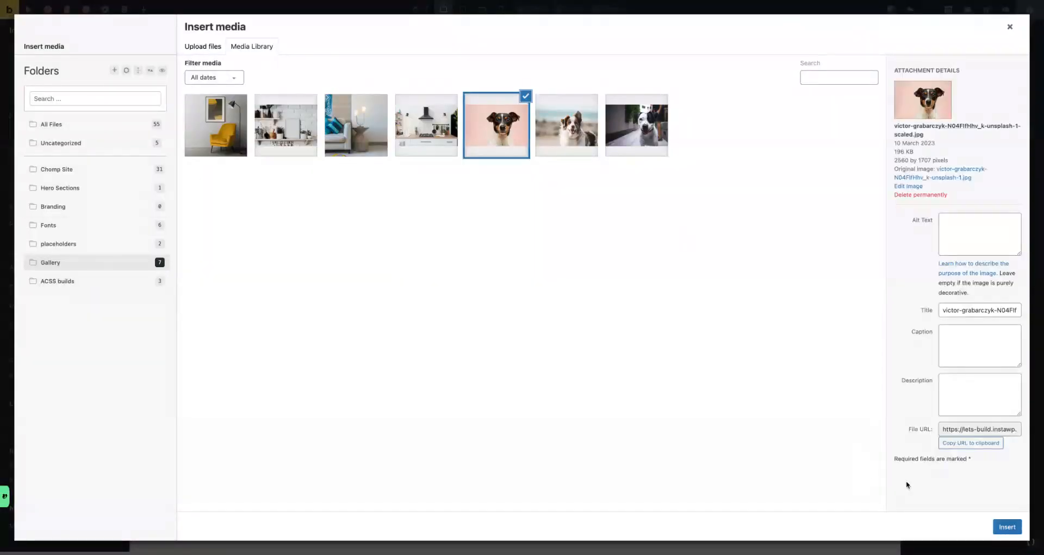
click(1004, 526)
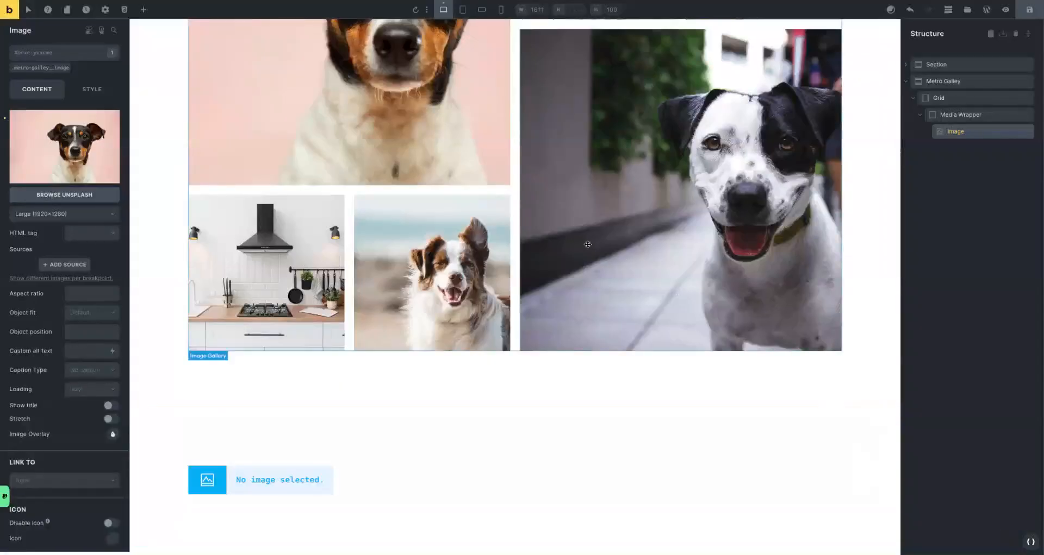
scroll(625, 295, down, 1)
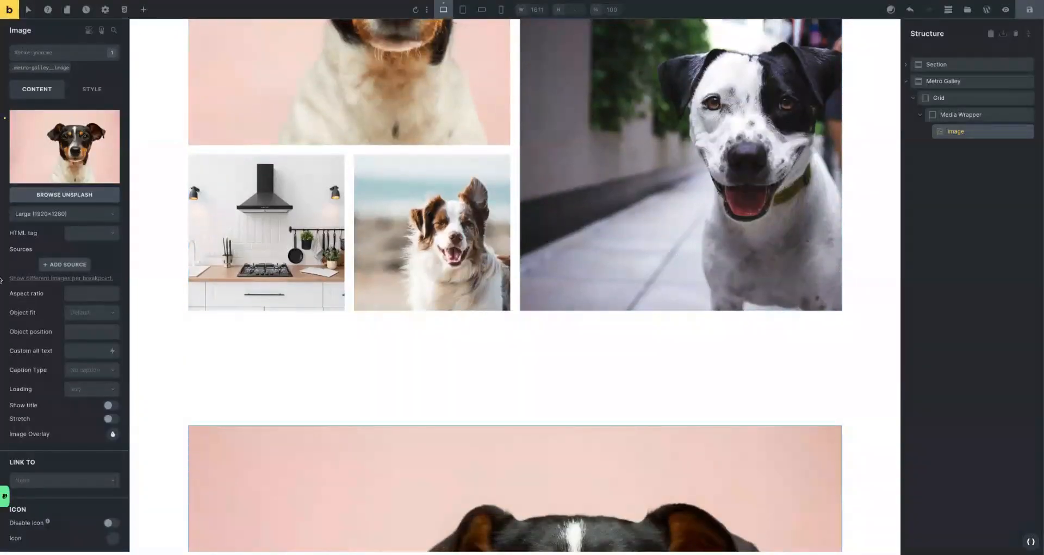
Set the HTML tag to figure on the metro-galley__image class.
click(40, 68)
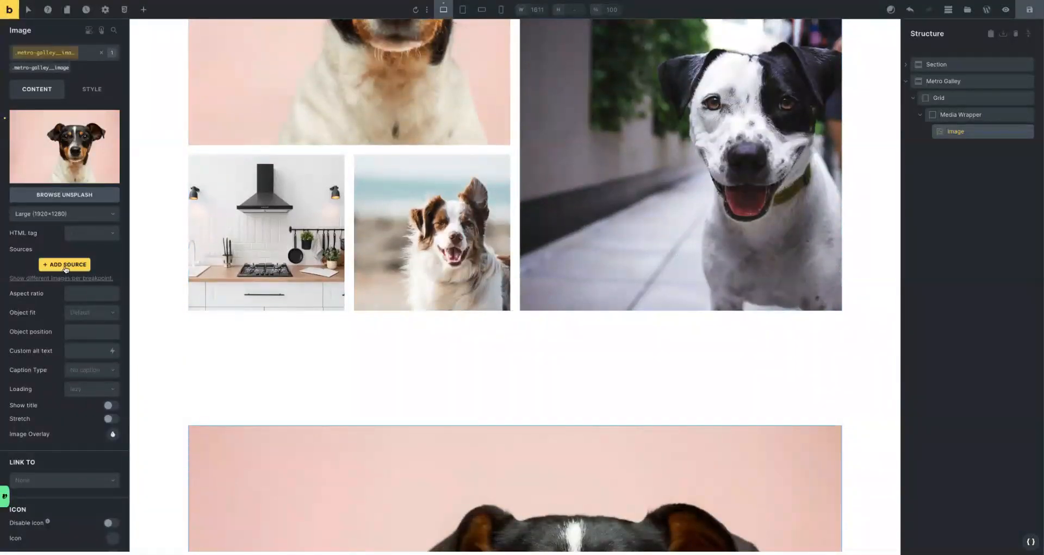
scroll(69, 244, down, 1)
click(87, 229)
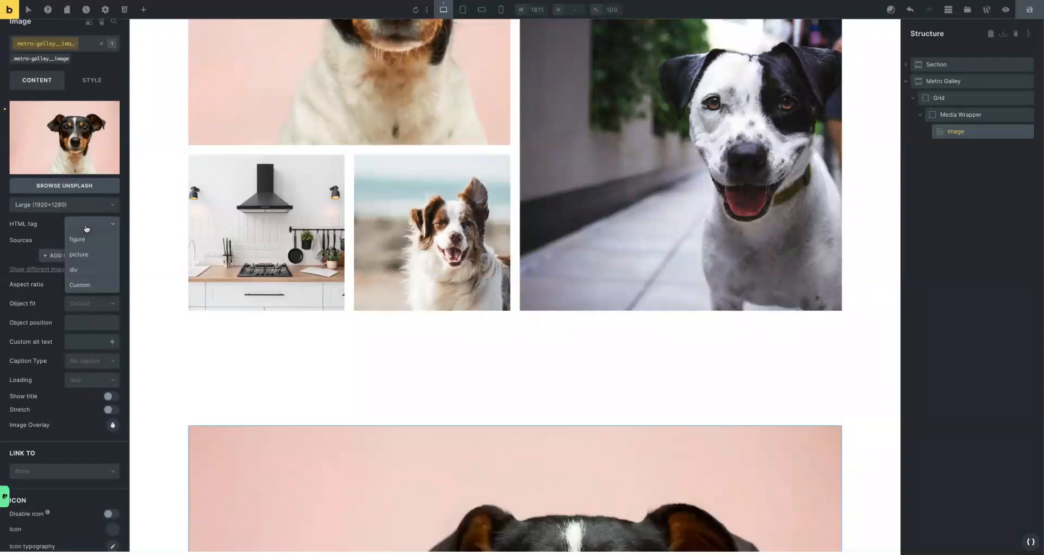
click(86, 244)
Set the image class's aspect ratio to 1/1 and compare the result with the finished gallery above.
scroll(92, 270, down, 2)
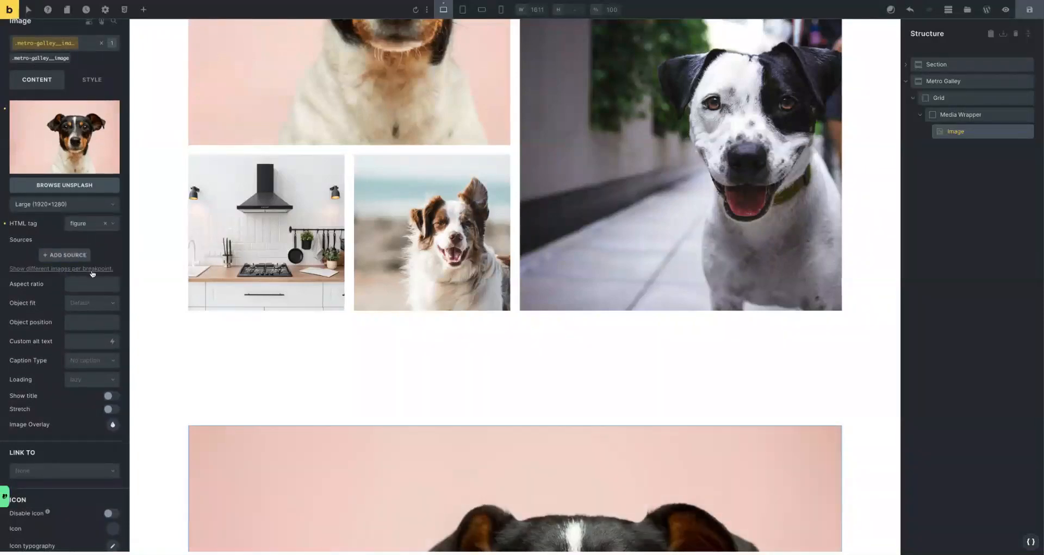
click(92, 270)
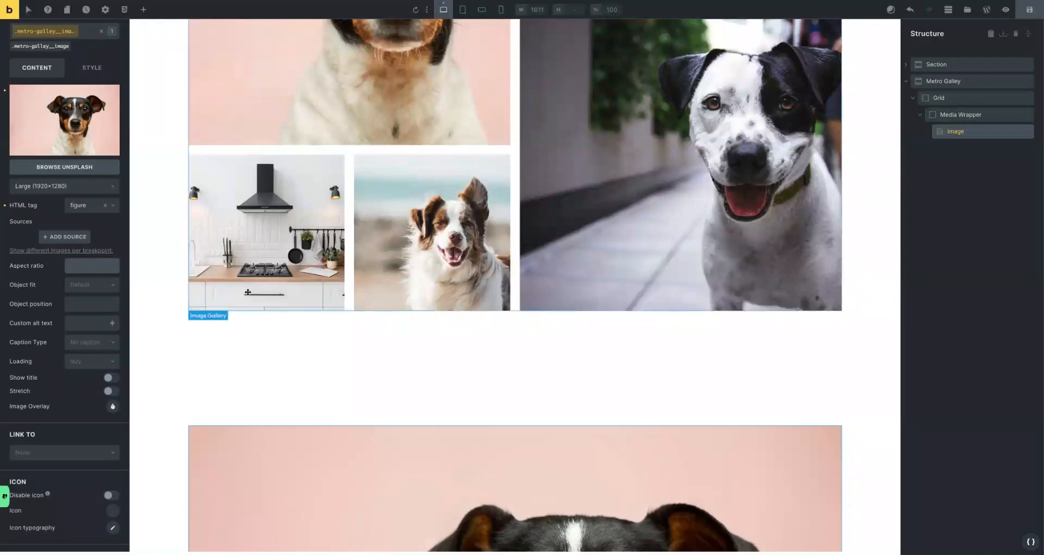
text(1/1)
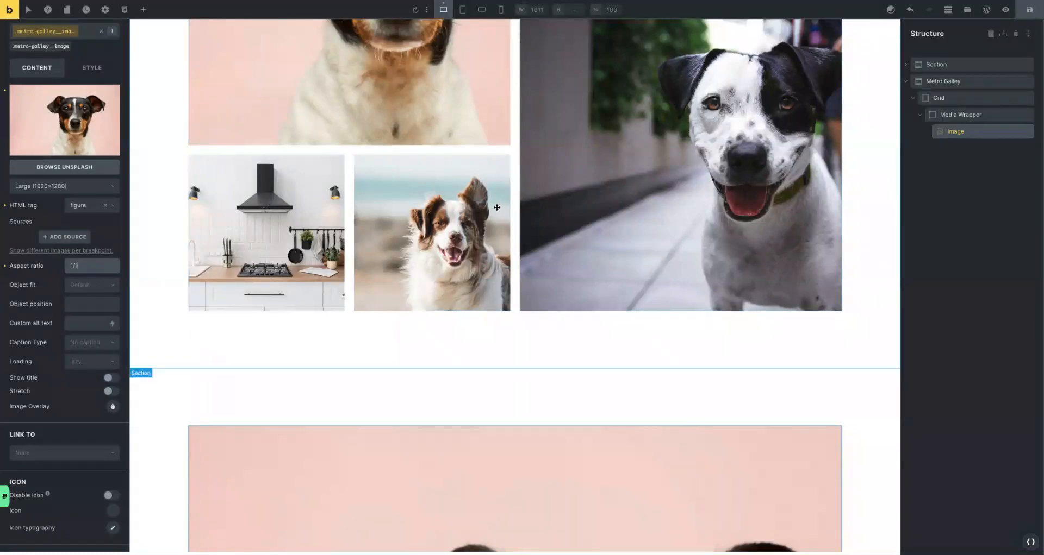
scroll(486, 211, up, 4)
scroll(486, 211, down, 1)
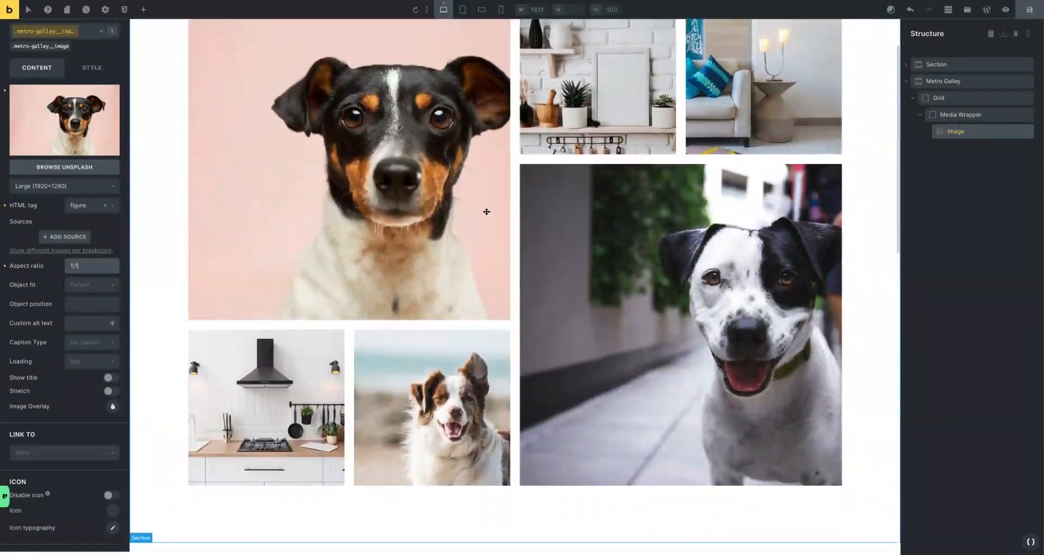
scroll(486, 211, down, 12)
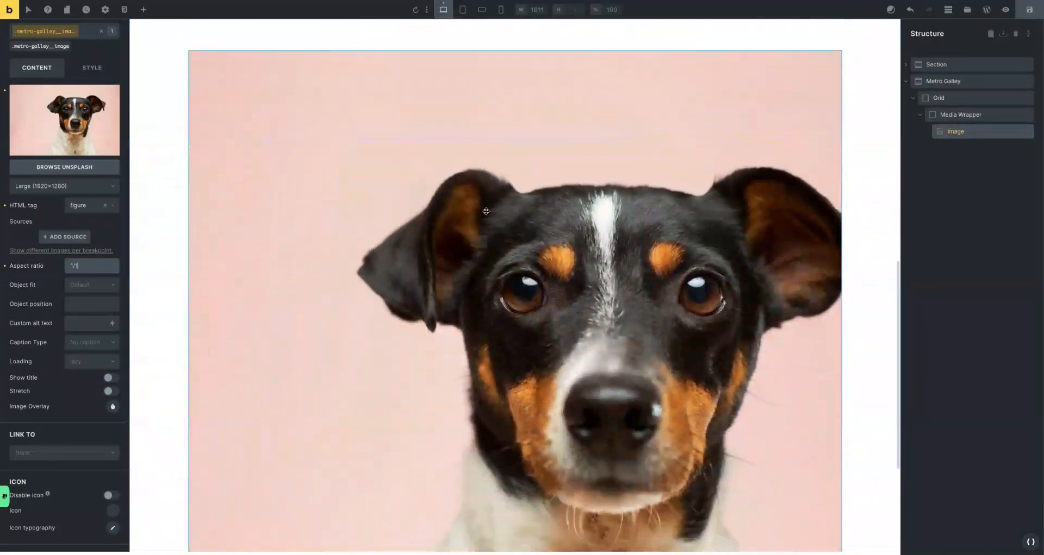
scroll(486, 210, up, 7)
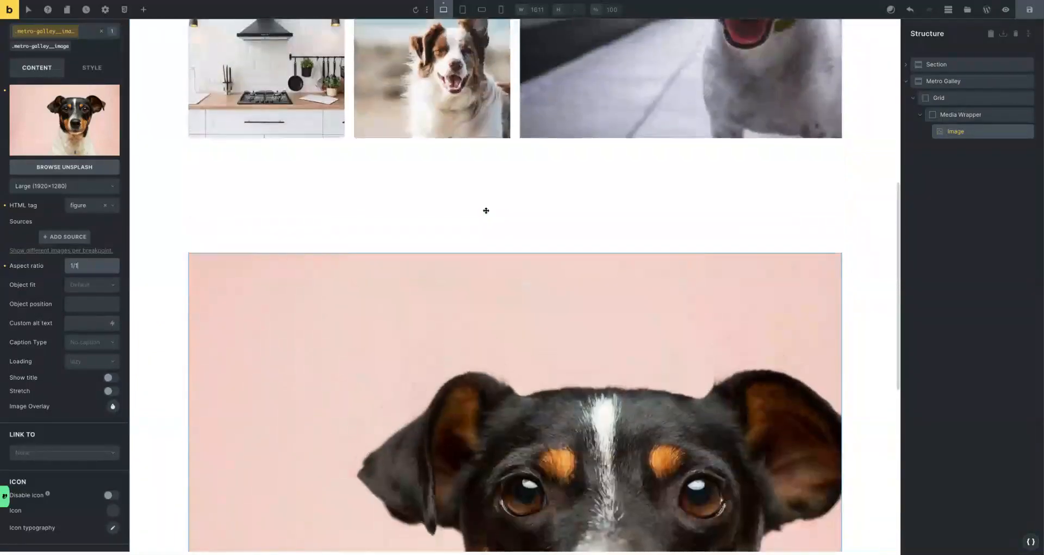
Duplicate the media wrapper with its image five times so the grid holds six media wrappers.
click(946, 115)
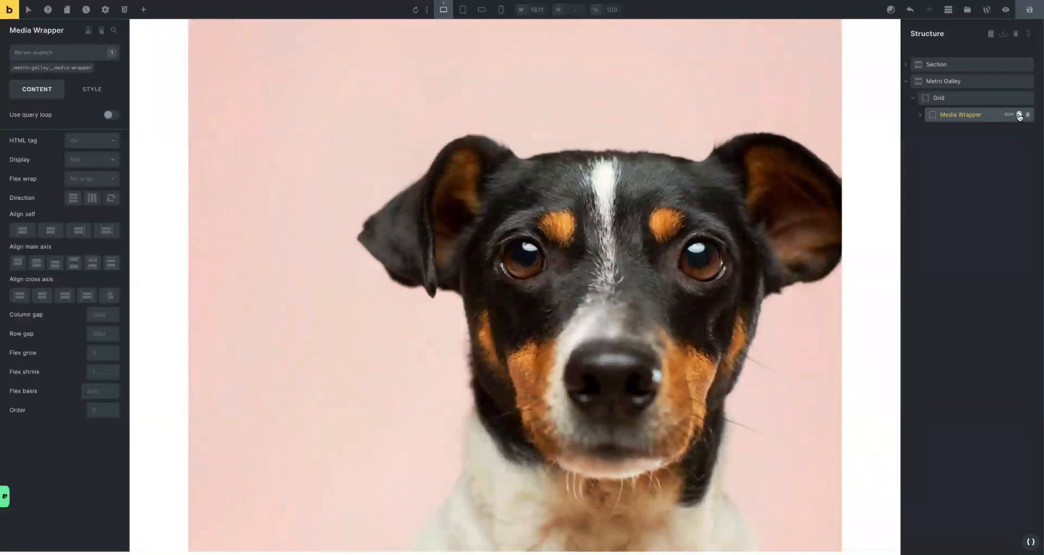
click(1018, 115)
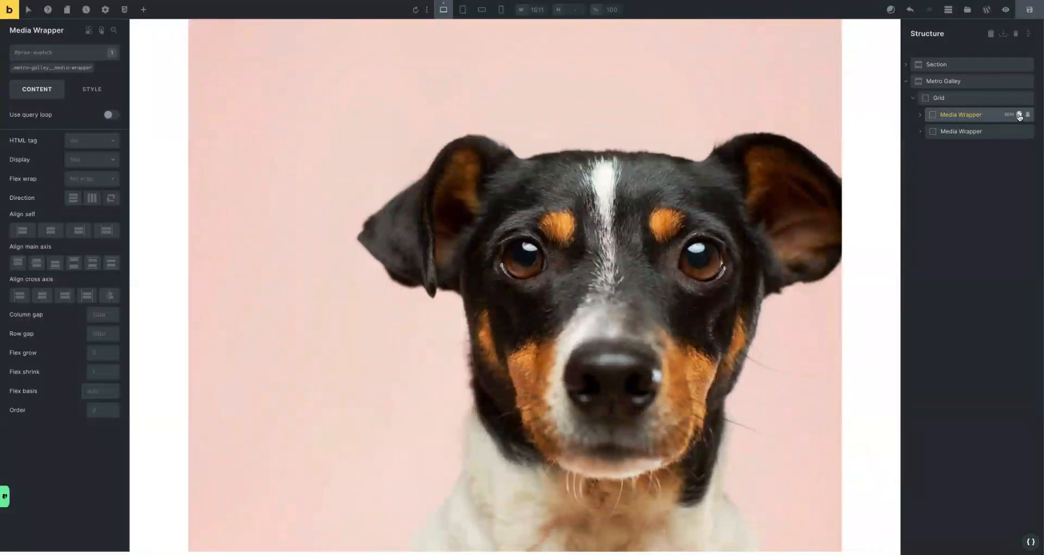
click(1019, 115)
click(1018, 115)
click(1018, 114)
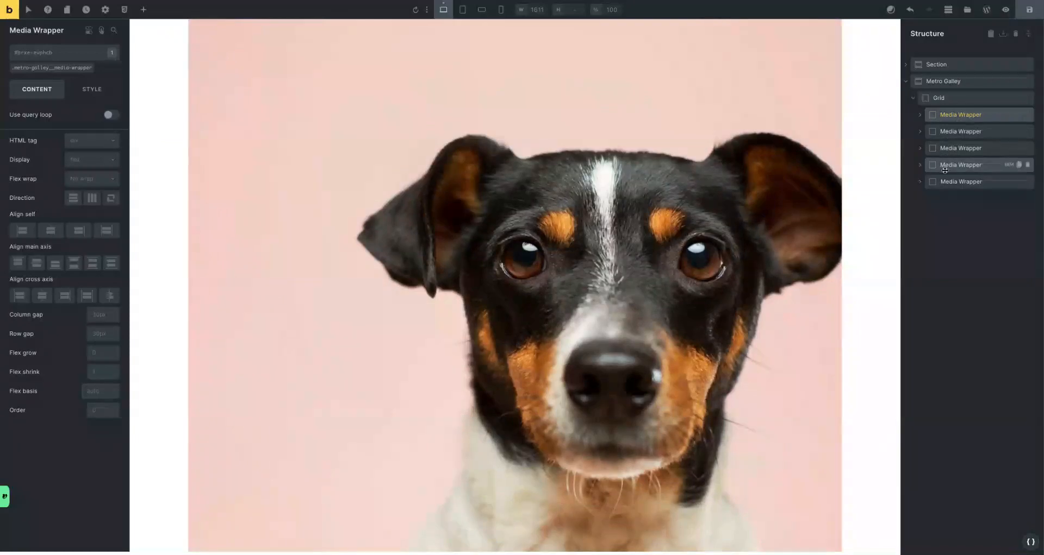
click(1019, 181)
Set the metro-galley__grid class to display grid with var(--grid-4) as its template columns.
scroll(551, 172, up, 15)
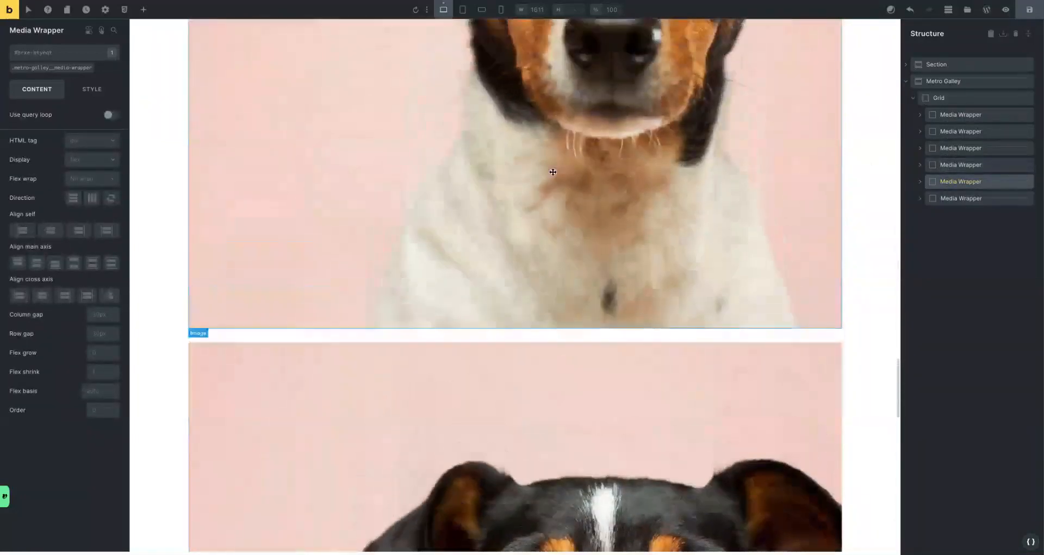
scroll(551, 171, up, 15)
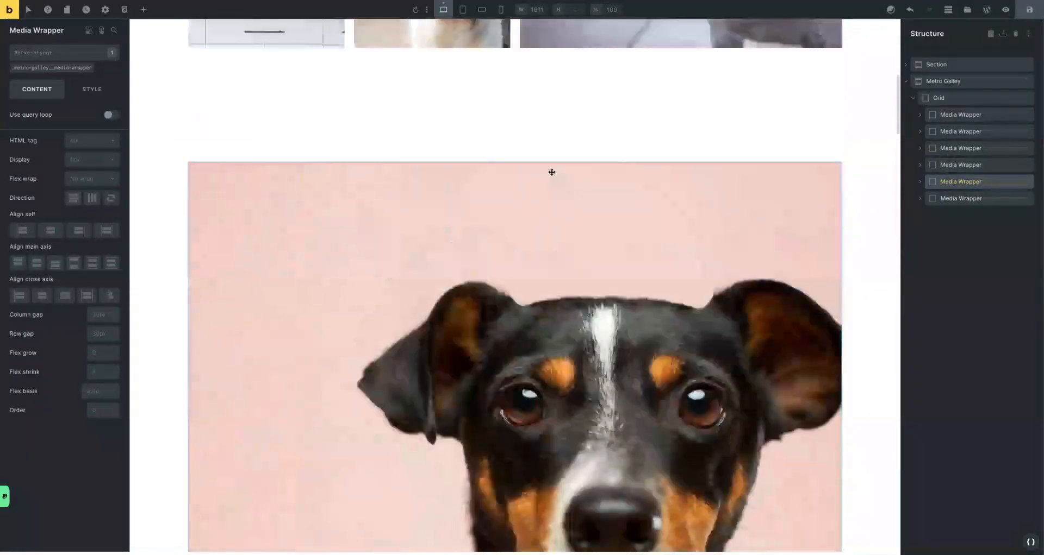
scroll(267, 90, up, 2)
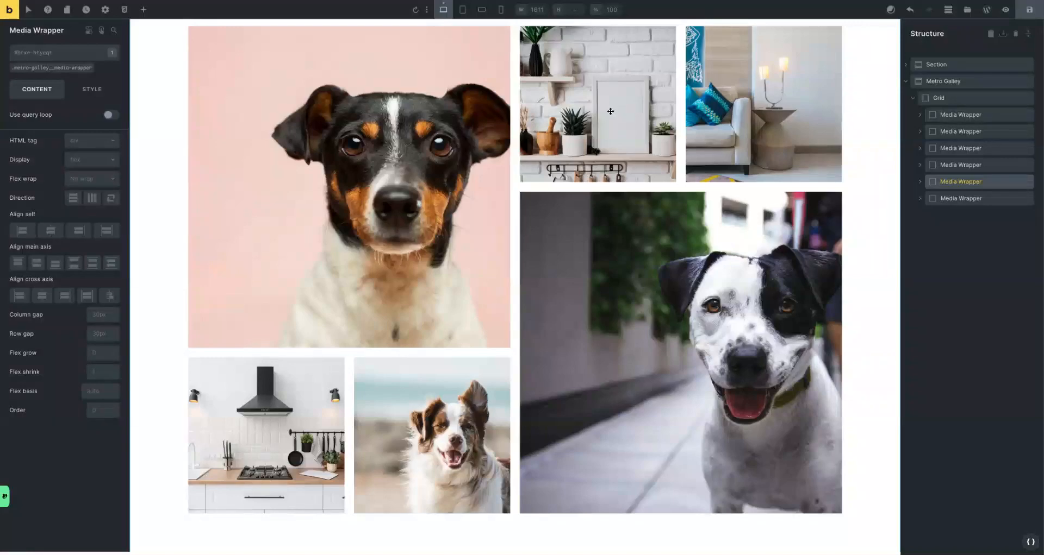
click(946, 100)
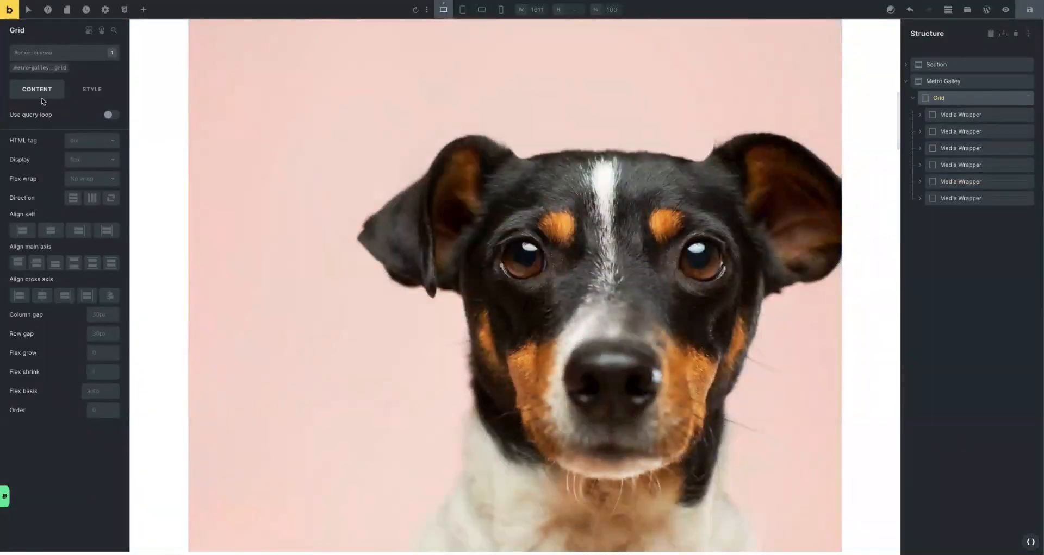
click(42, 70)
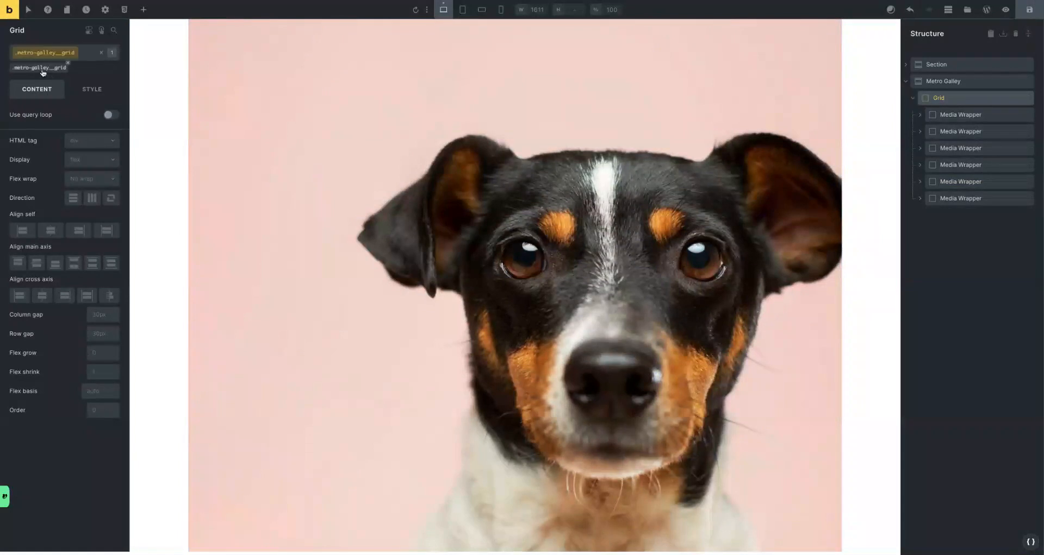
click(95, 160)
click(86, 207)
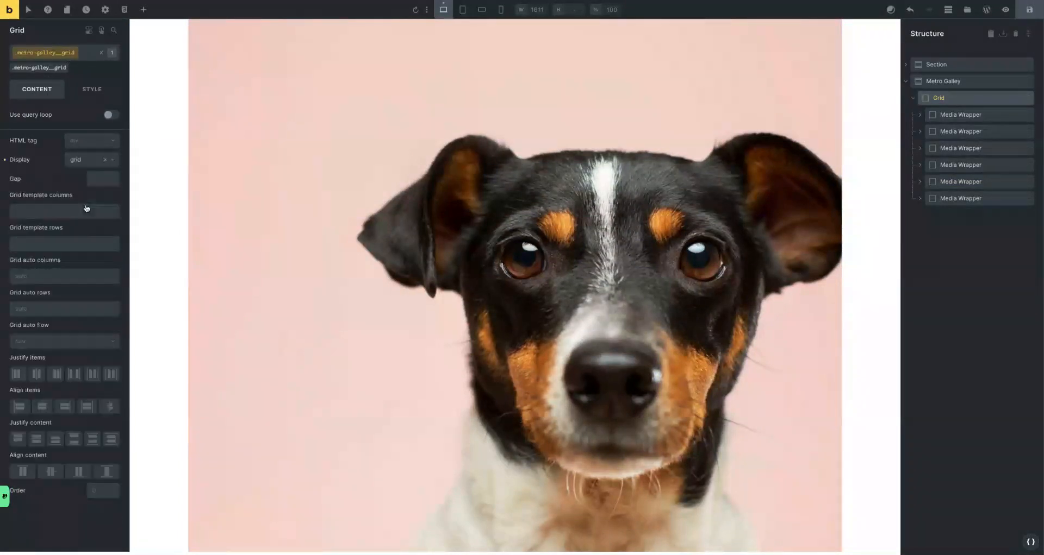
right_click(18, 212)
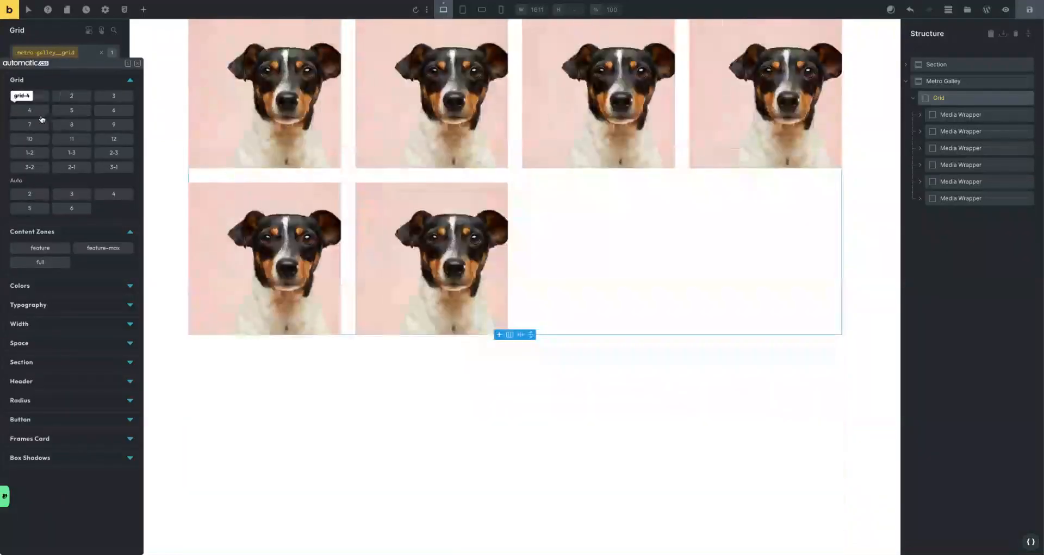
click(36, 114)
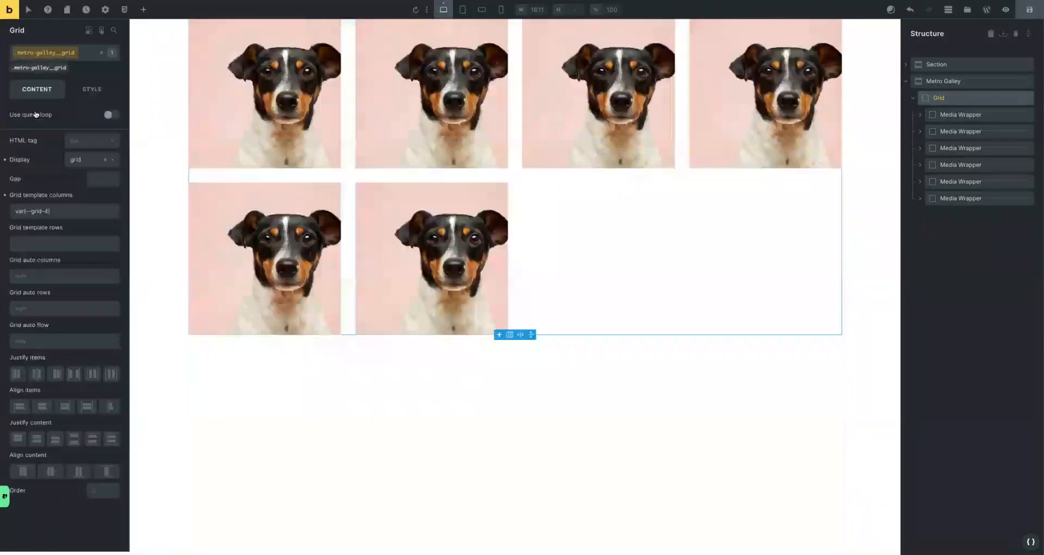
Set the grid class's template rows to var(--grid-3) and its gap to the grid-gap variable.
right_click(37, 244)
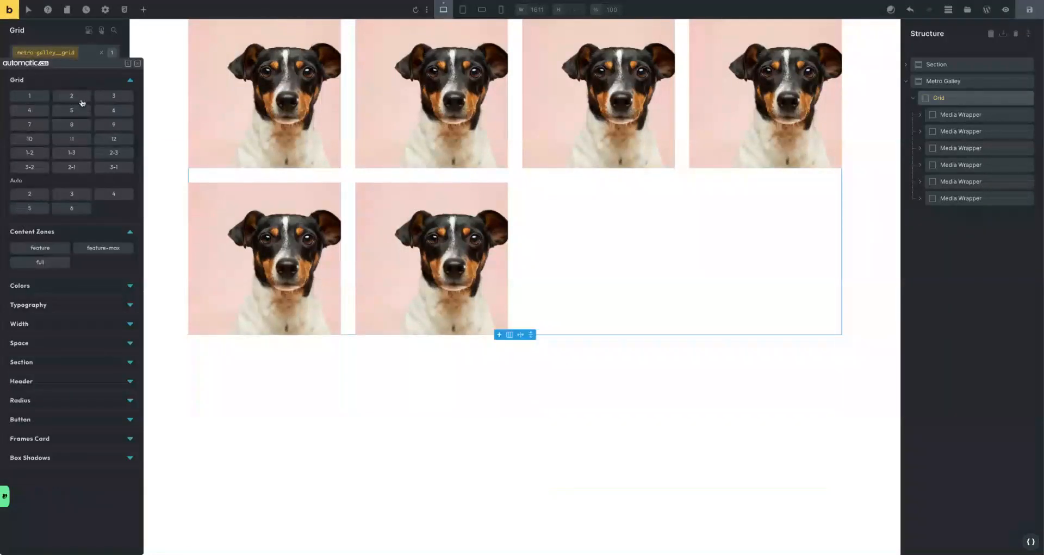
click(106, 98)
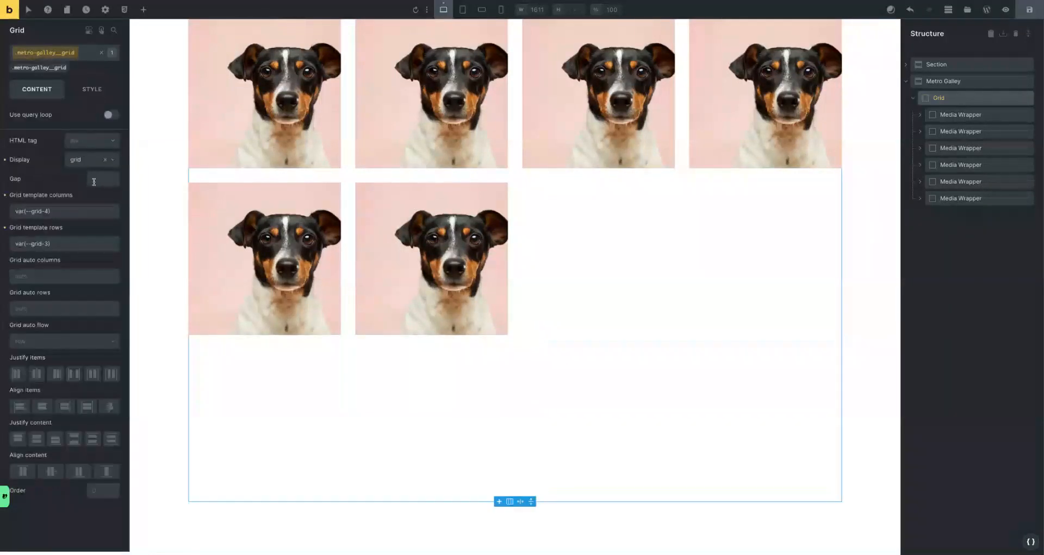
right_click(93, 181)
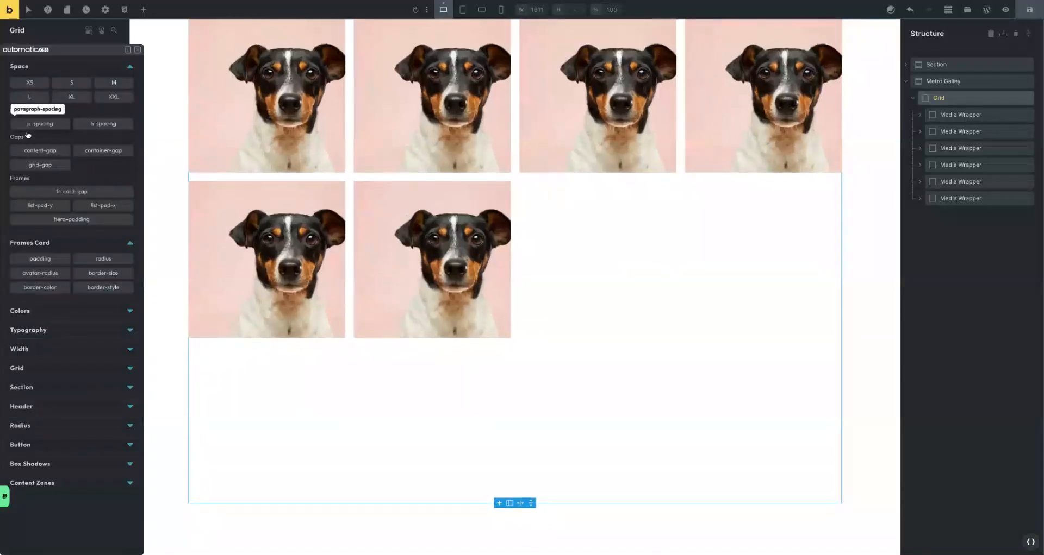
click(31, 167)
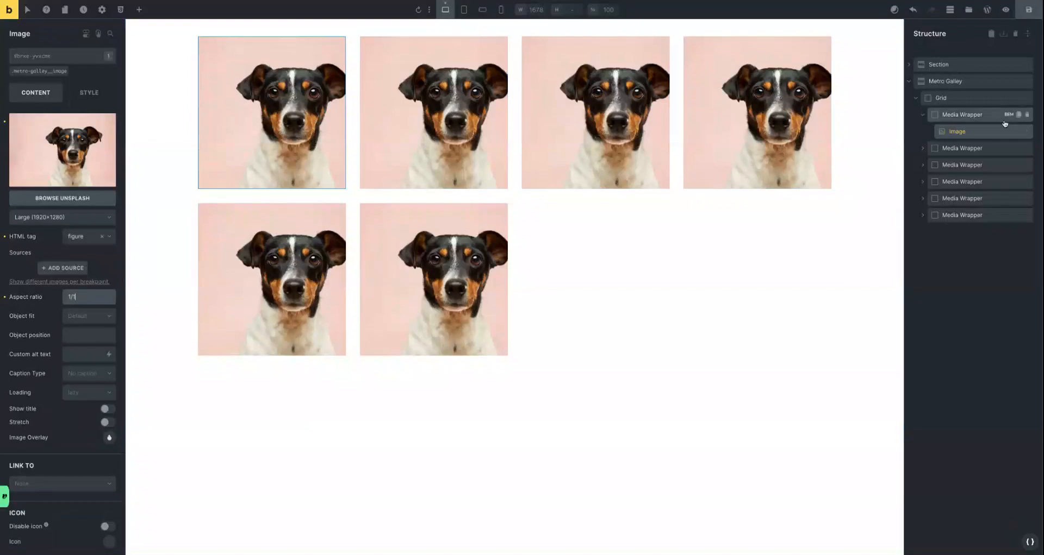
Set the grid column of the first media wrapper to 1/3 on the element itself rather than on its class.
scroll(526, 215, up, 10)
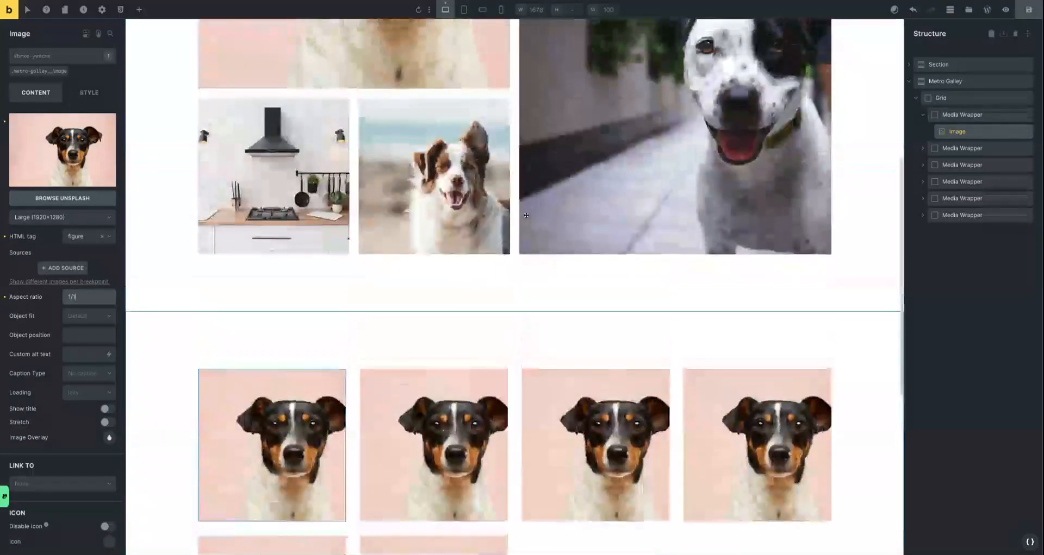
scroll(527, 215, up, 2)
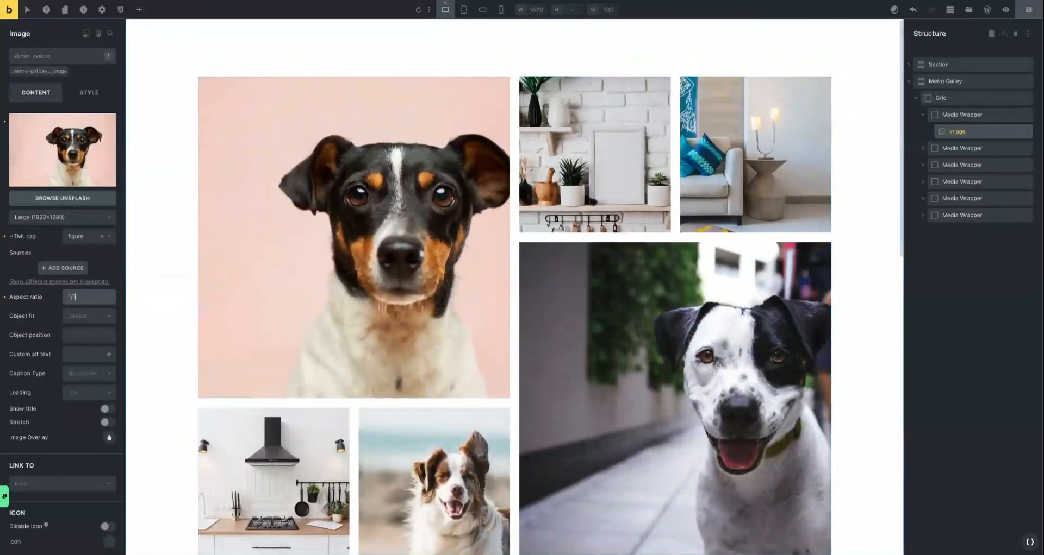
click(943, 117)
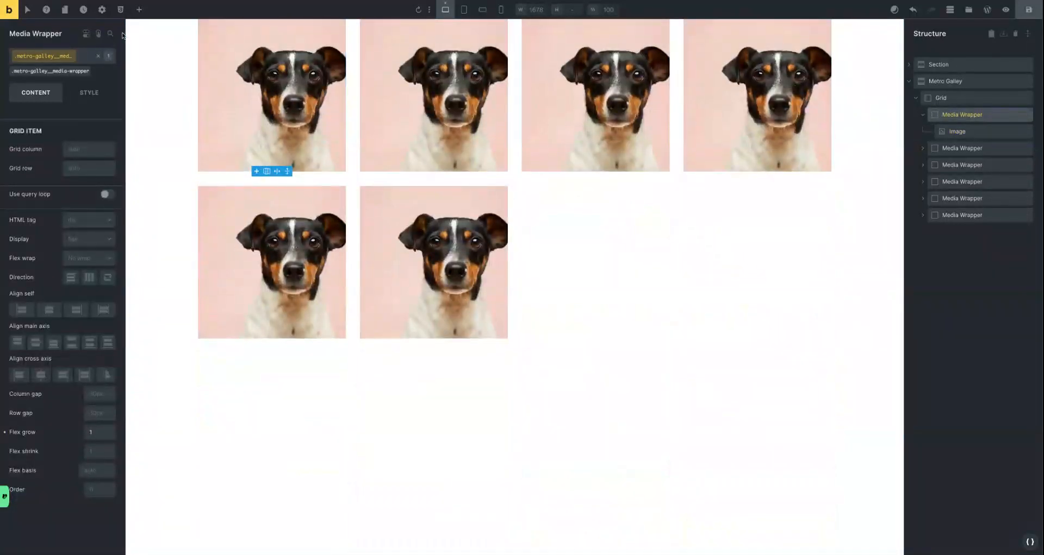
click(52, 72)
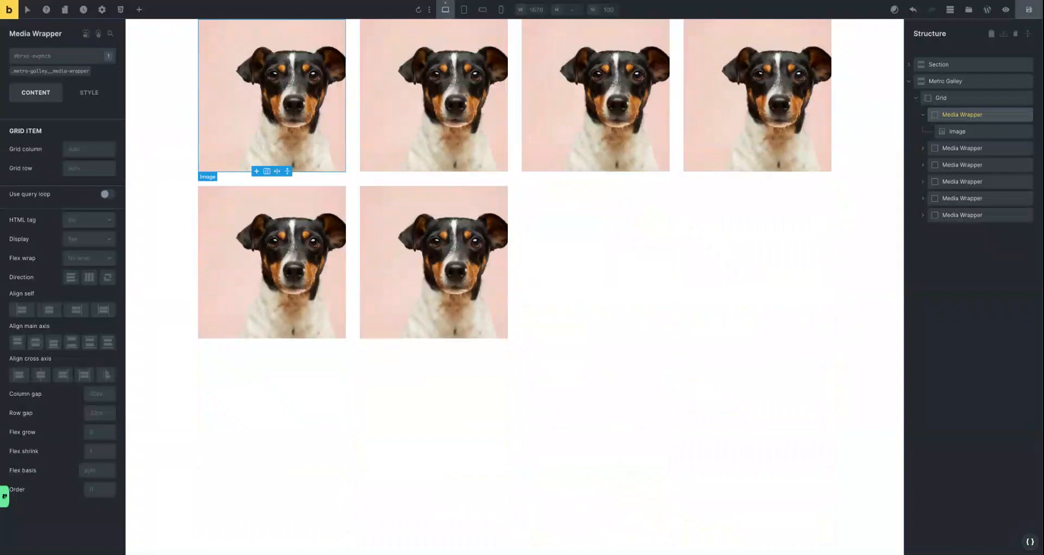
scroll(275, 149, up, 1)
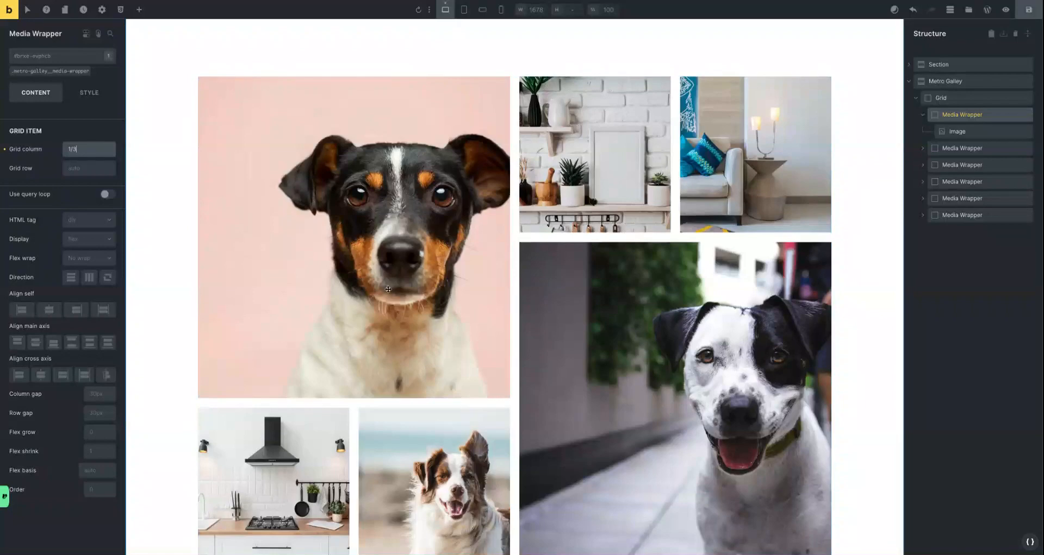
Set the first media wrapper's grid row to 1/3 and check the enlarged tile in the gallery.
click(80, 169)
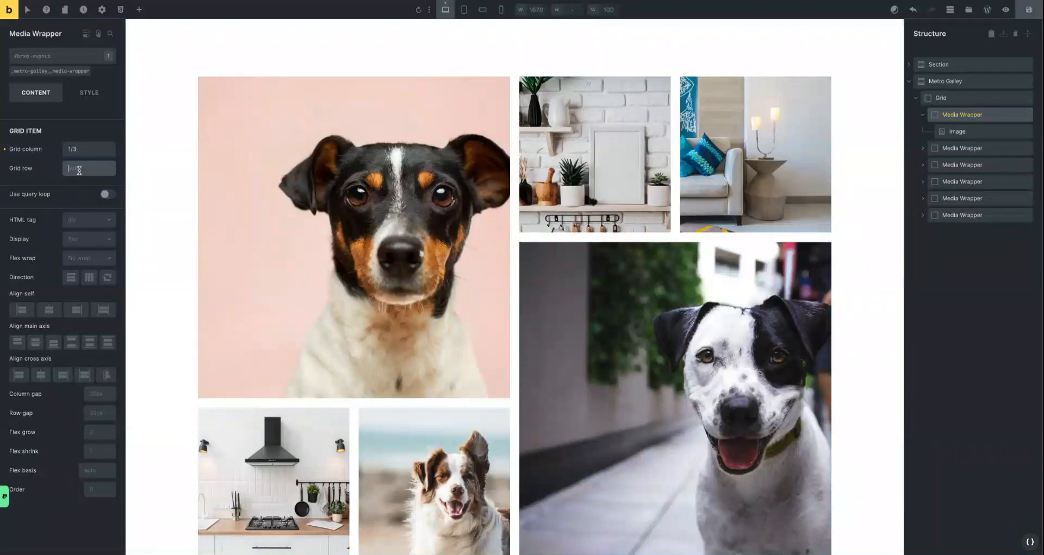
text(1/3)
scroll(315, 185, down, 8)
scroll(316, 185, down, 1)
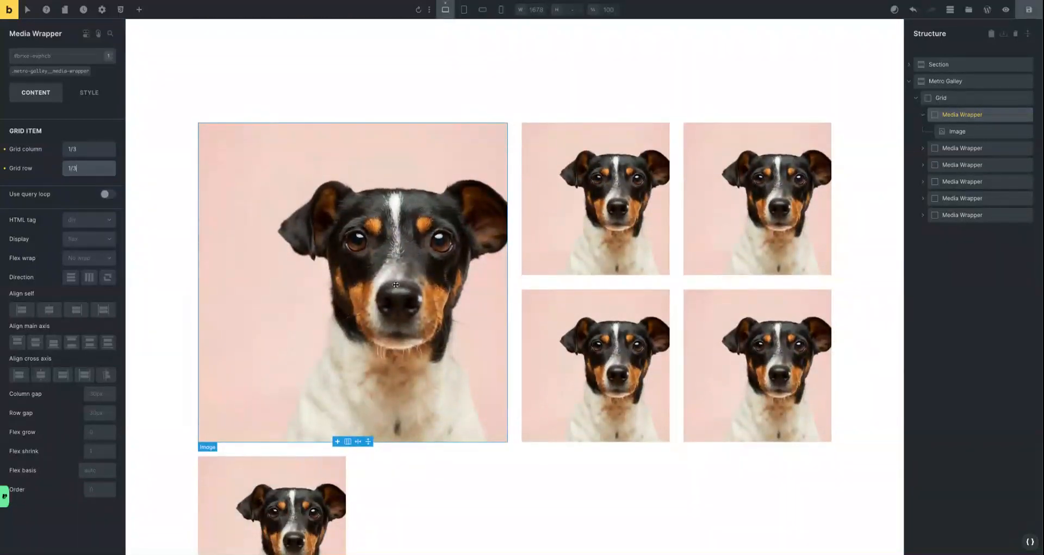
Set the last media wrapper's grid column to 3/5 on the element itself rather than on its class.
click(967, 215)
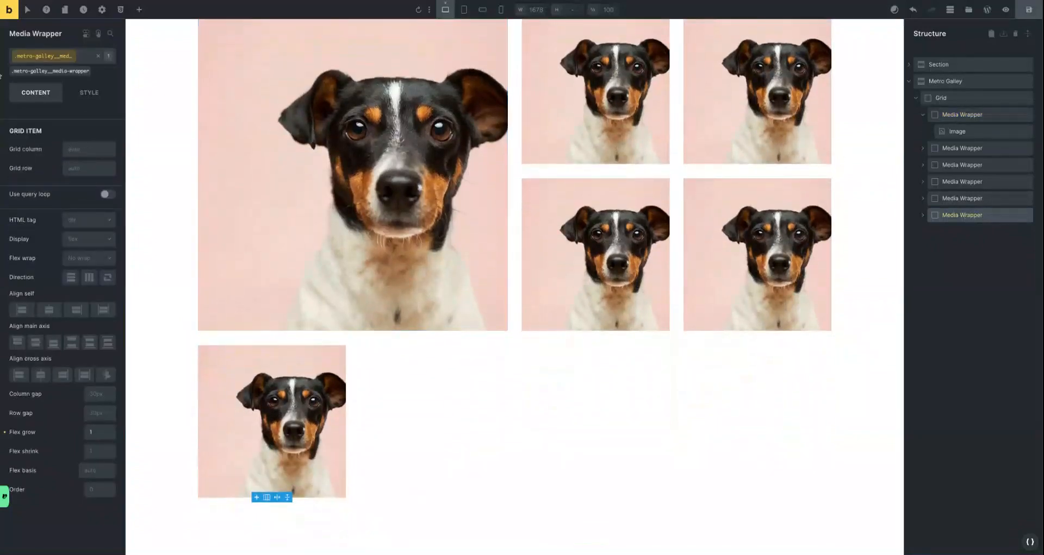
click(50, 71)
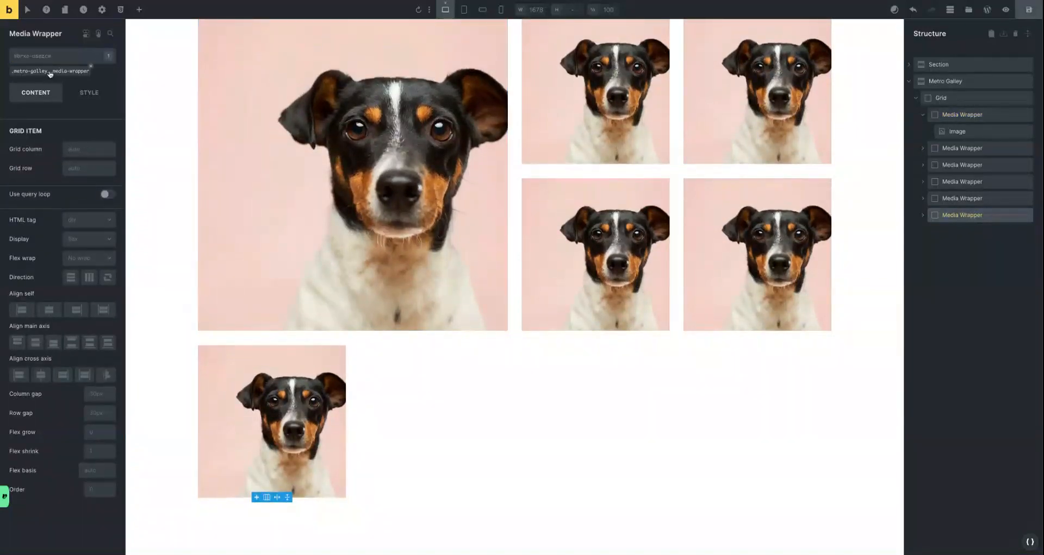
scroll(284, 219, down, 1)
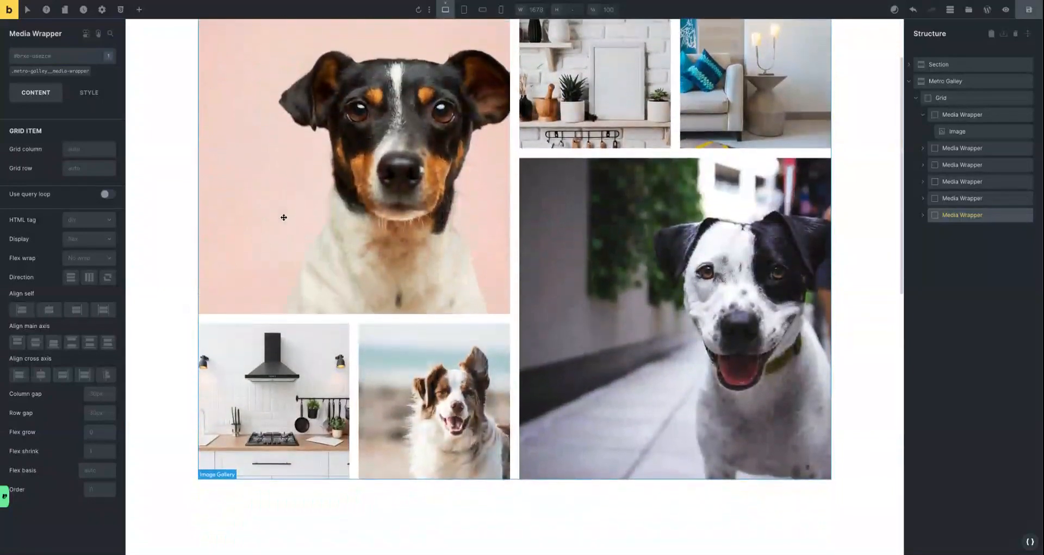
scroll(284, 219, up, 1)
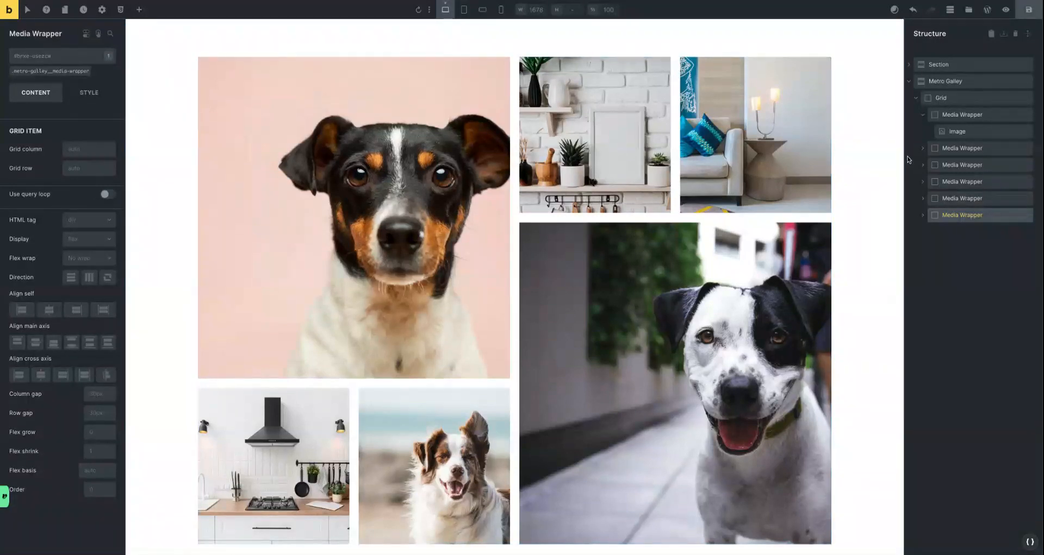
click(977, 215)
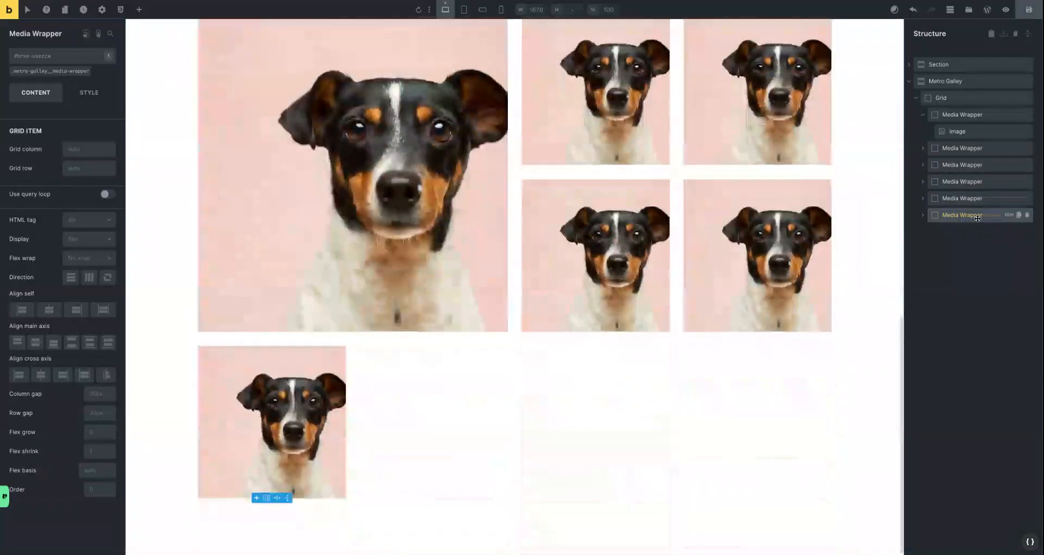
click(71, 150)
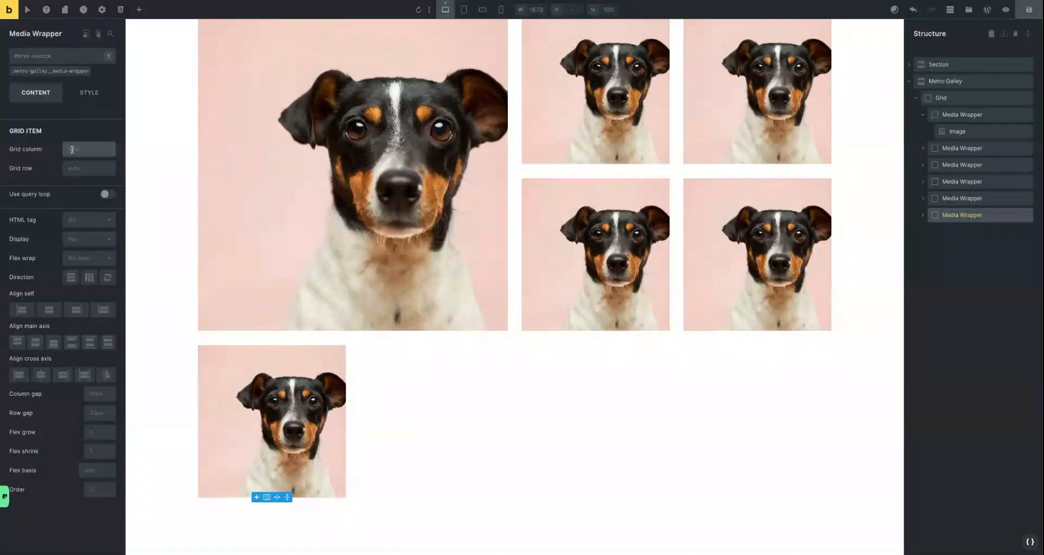
text(3/5)
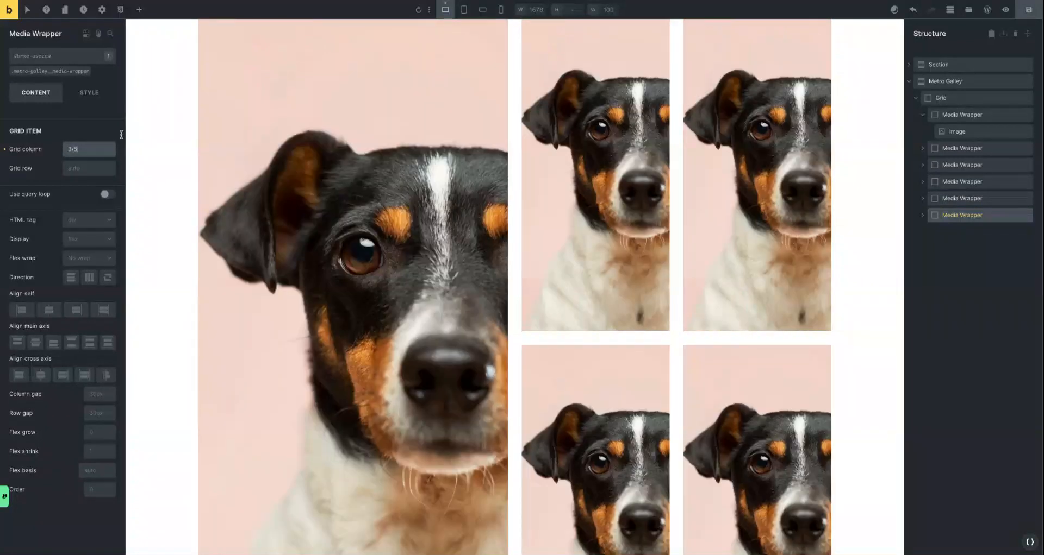
Set the last media wrapper's grid row to 2/5, following the reference gallery, and check the enlarged tile.
scroll(509, 58, up, 5)
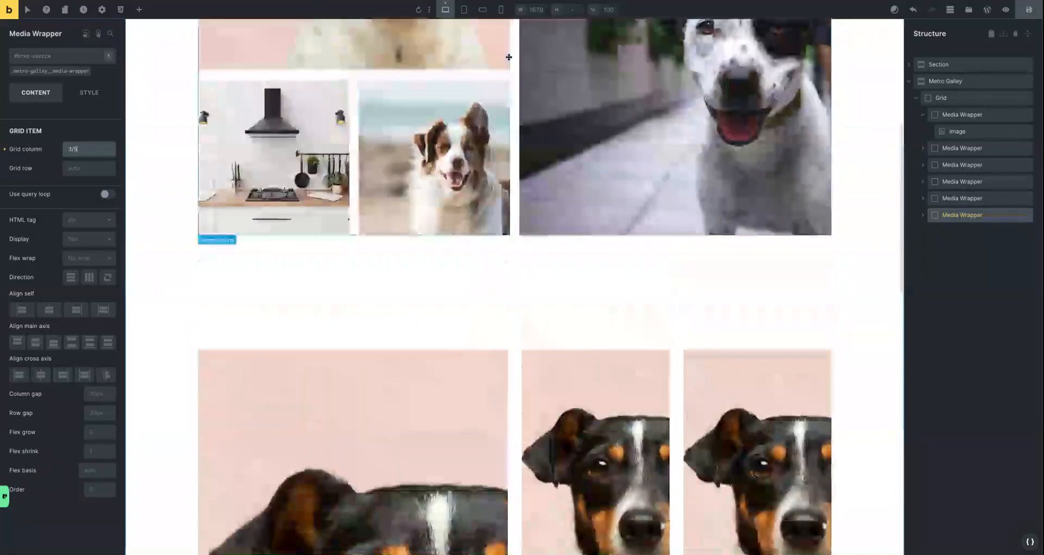
scroll(508, 57, up, 5)
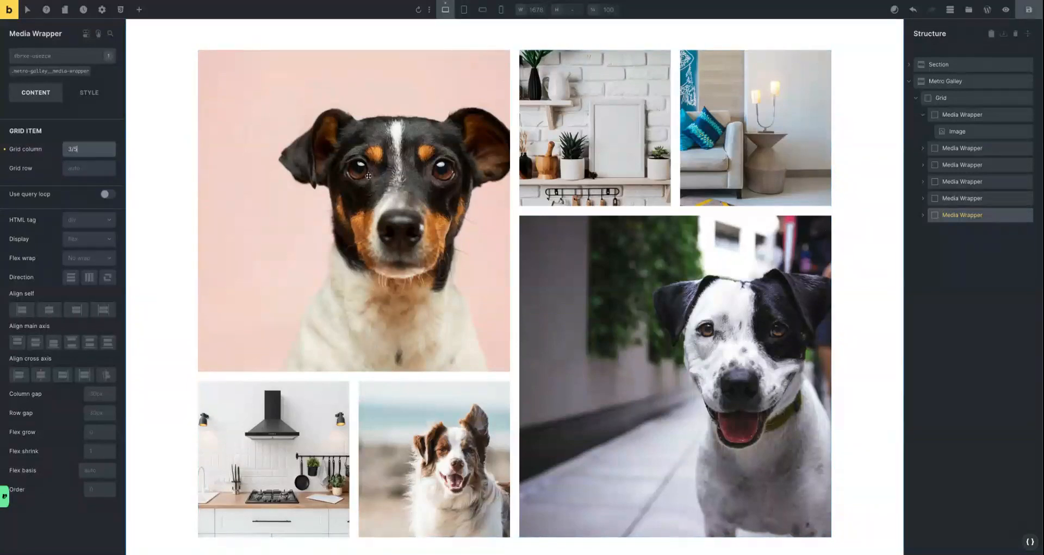
click(80, 168)
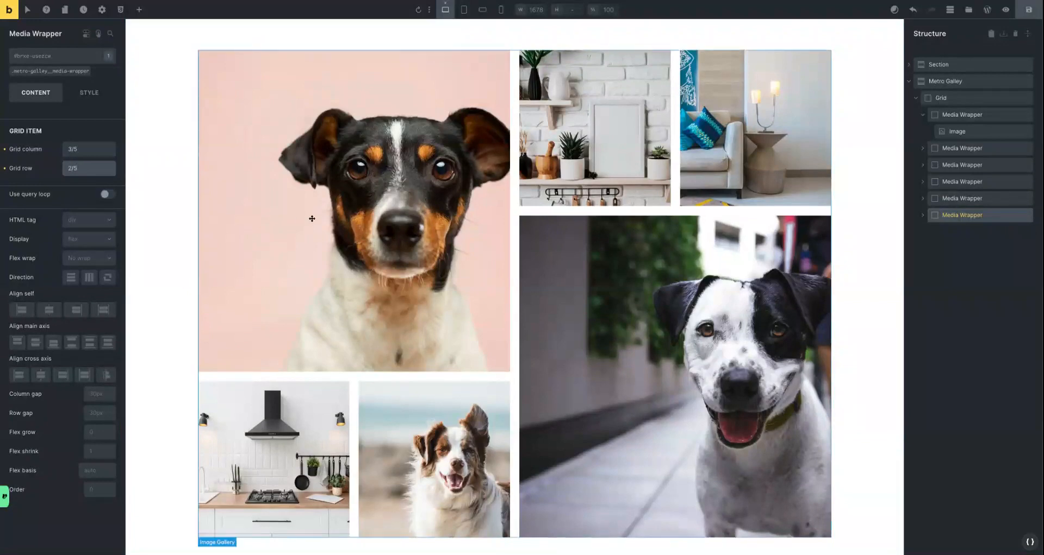
scroll(313, 219, down, 10)
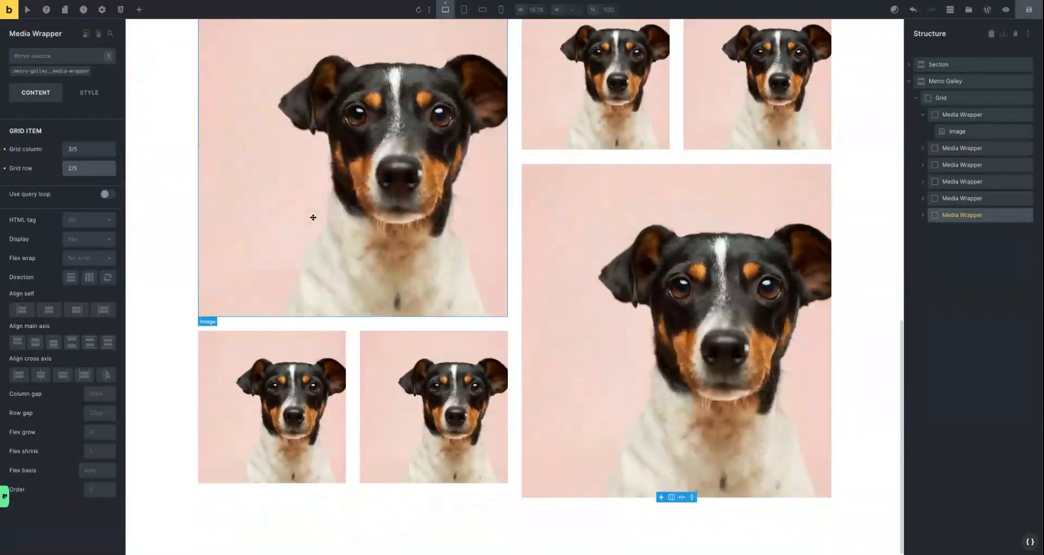
scroll(298, 240, up, 2)
scroll(297, 240, down, 2)
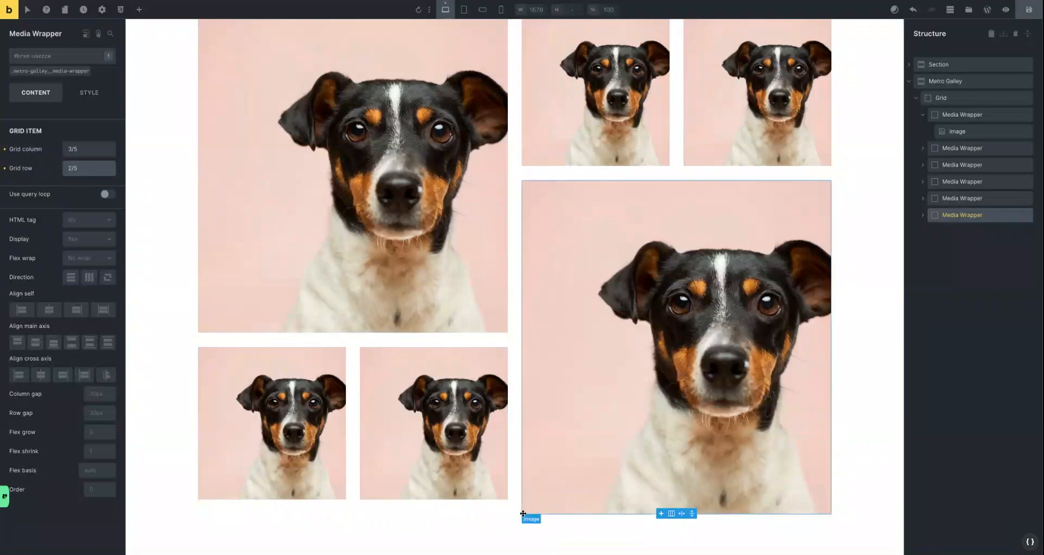
Inspect a small tile's image, the first large image, the grid's lines and the first media wrapper's grid placement.
click(446, 454)
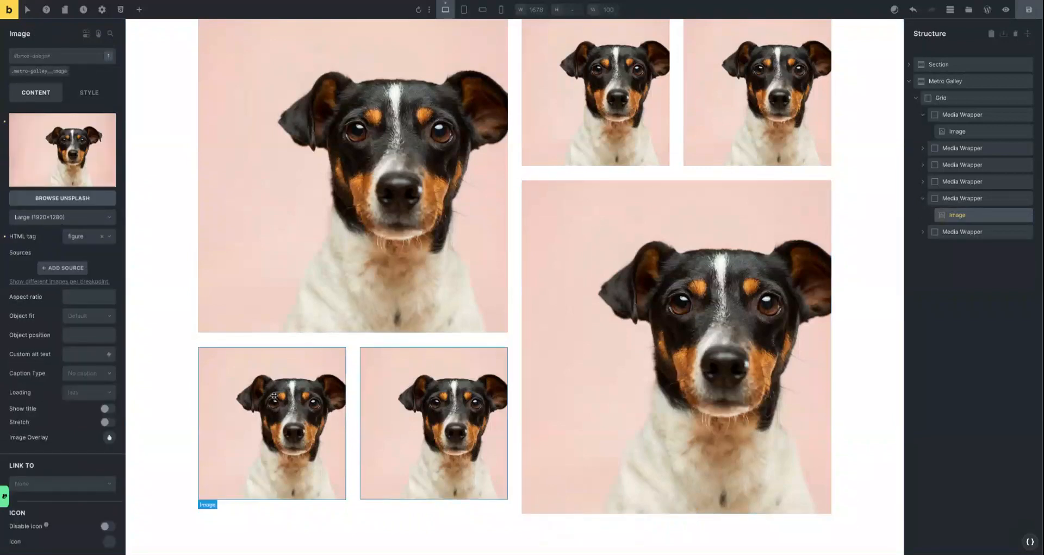
click(324, 260)
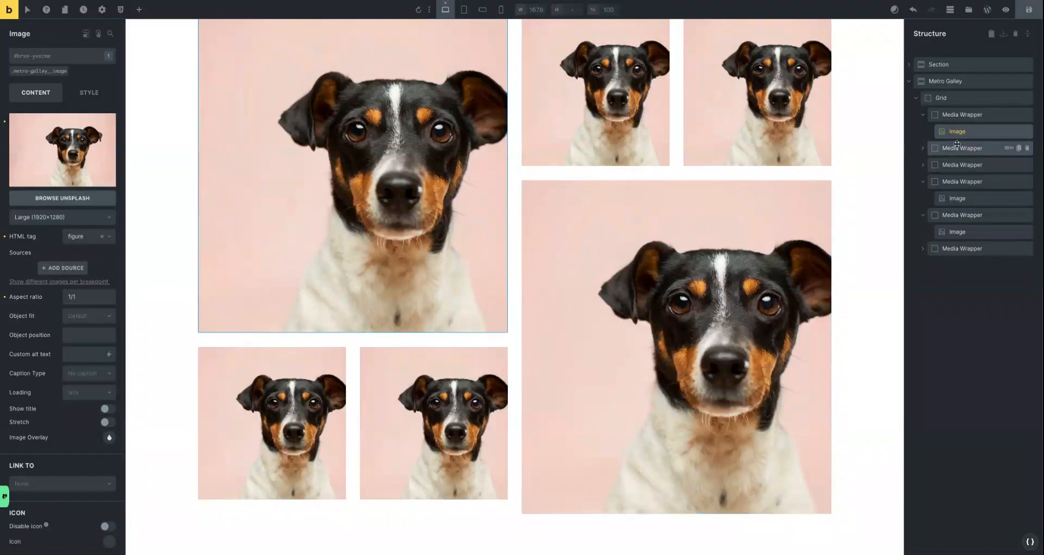
click(943, 98)
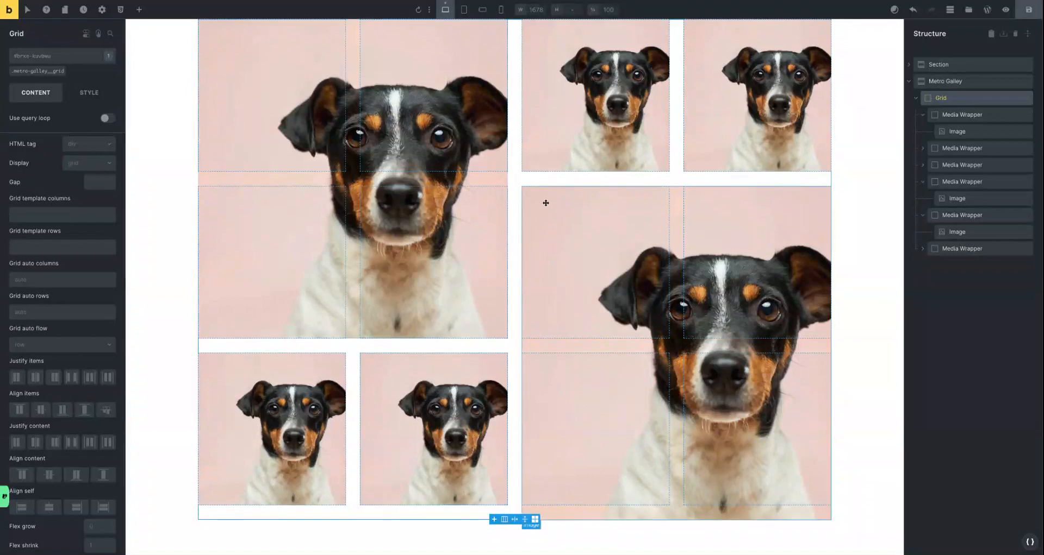
click(968, 116)
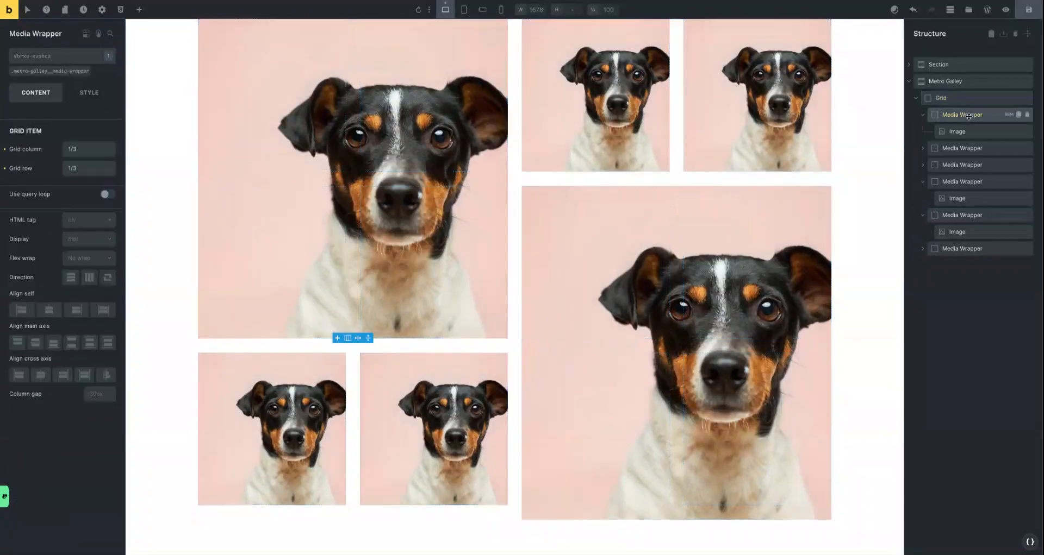
Collapse the expanded media wrappers in the structure and move the stray last wrapper back inside the grid.
click(922, 114)
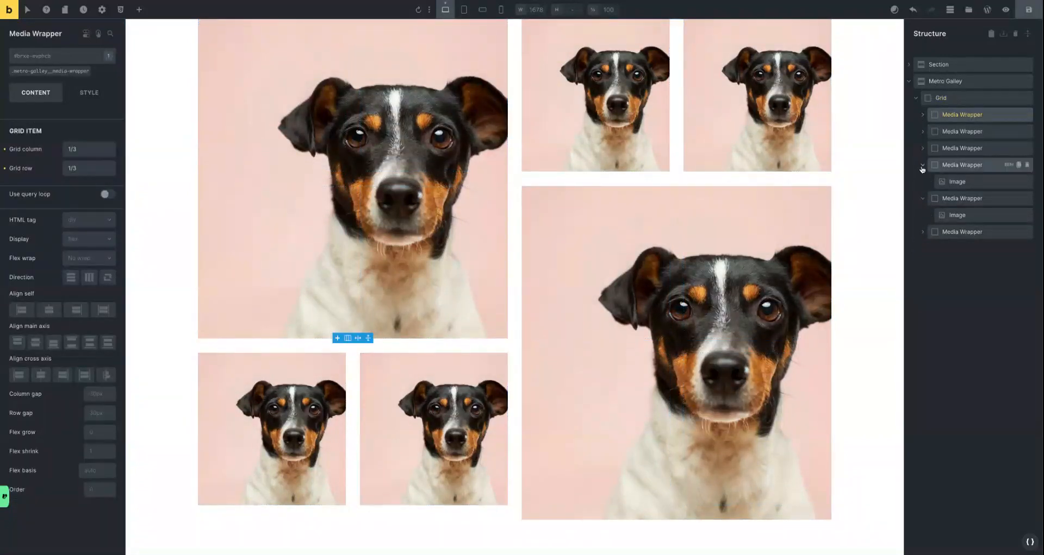
click(923, 199)
click(924, 196)
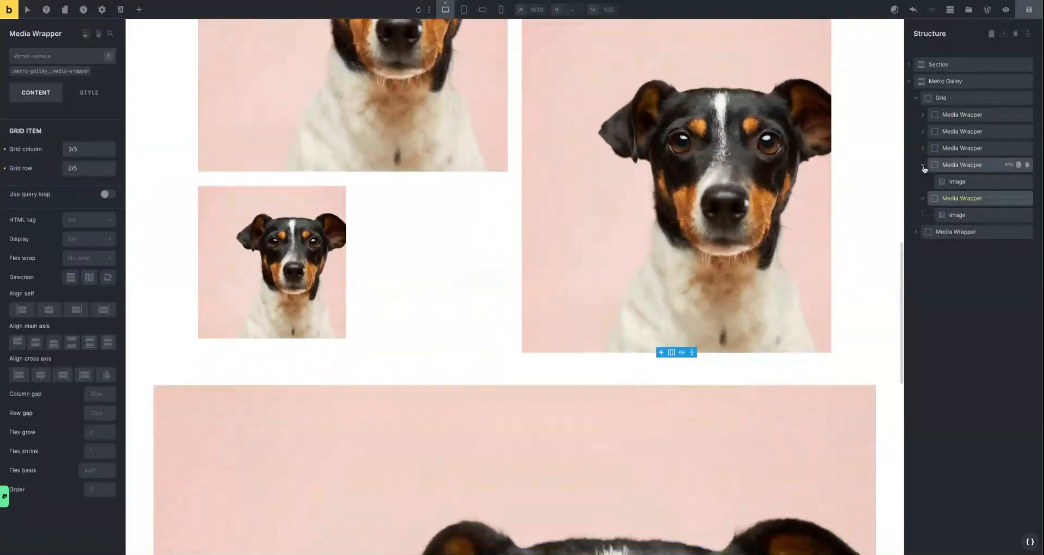
click(924, 166)
click(924, 183)
drag(936, 201, 957, 189)
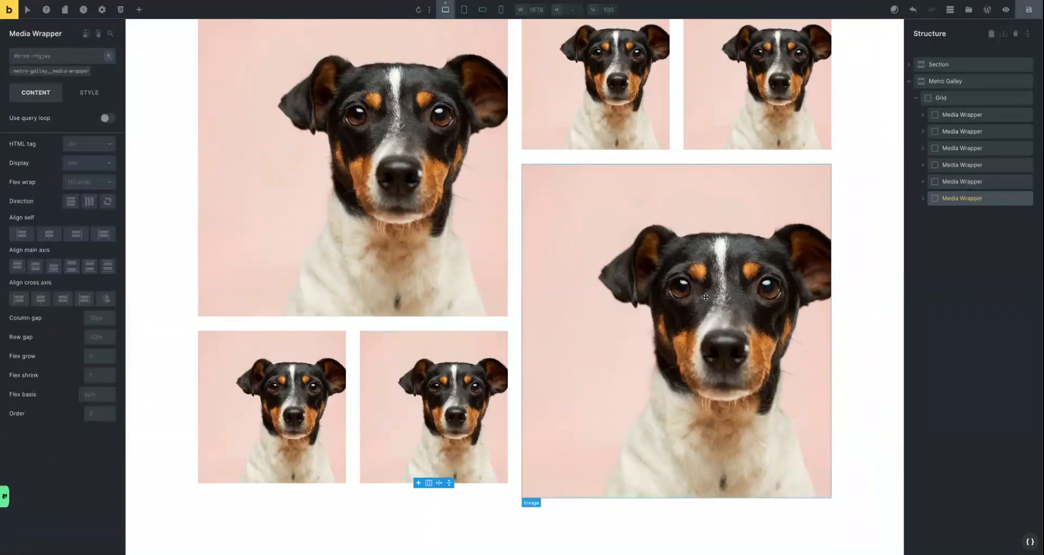
scroll(706, 297, up, 3)
scroll(706, 297, down, 3)
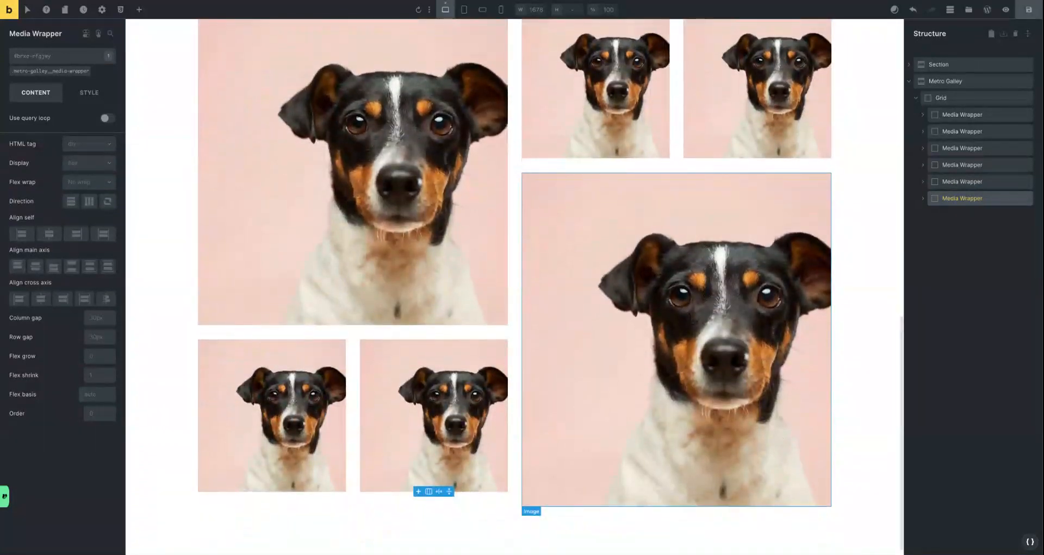
Set the max height of the metro-galley__media-wrapper class to 40rem.
click(961, 115)
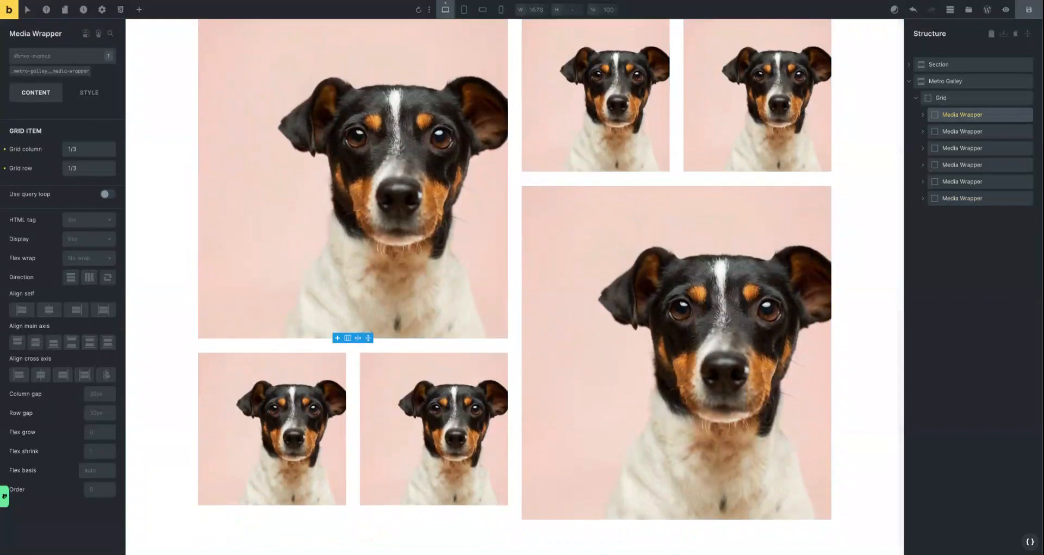
click(28, 72)
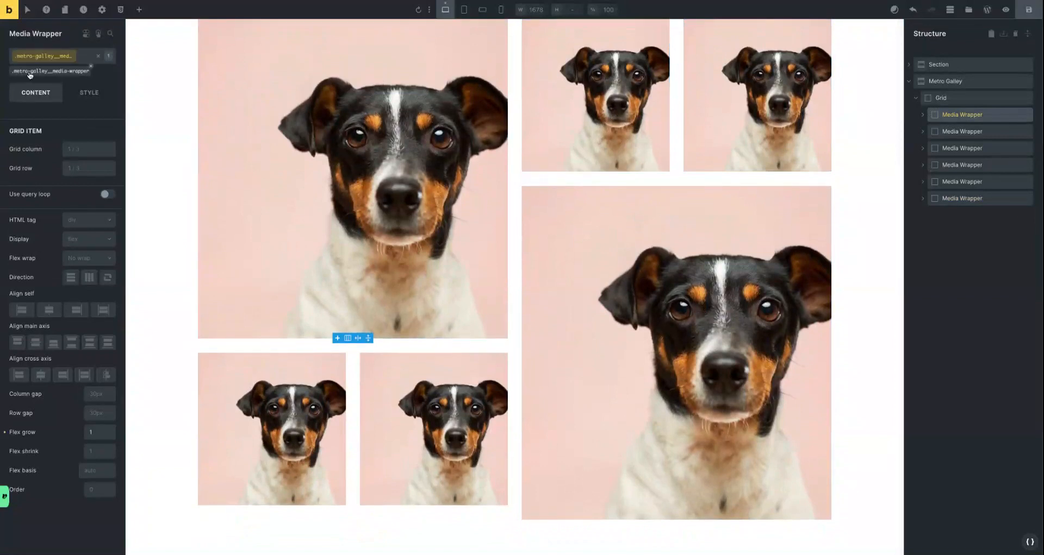
click(85, 94)
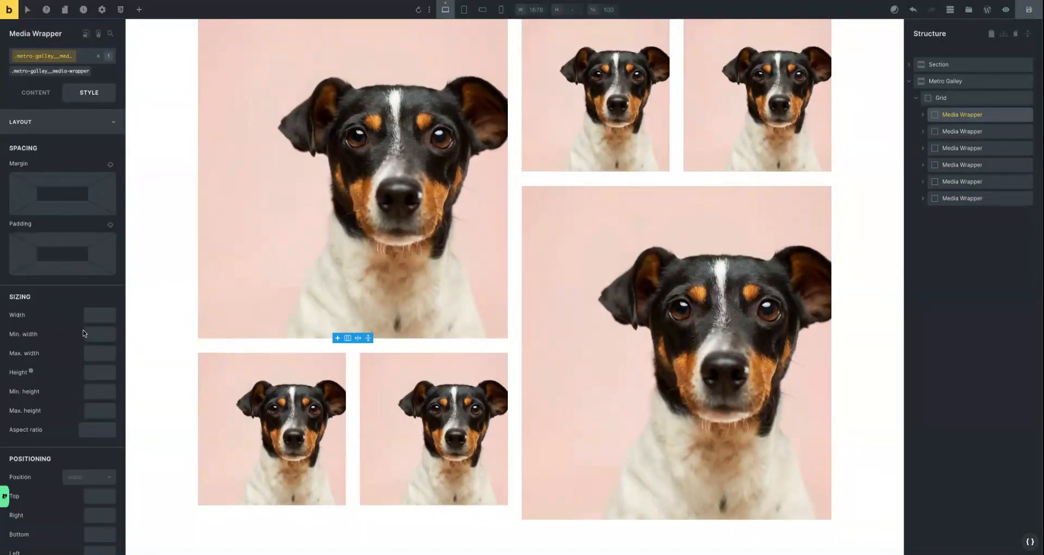
click(91, 412)
text(30)
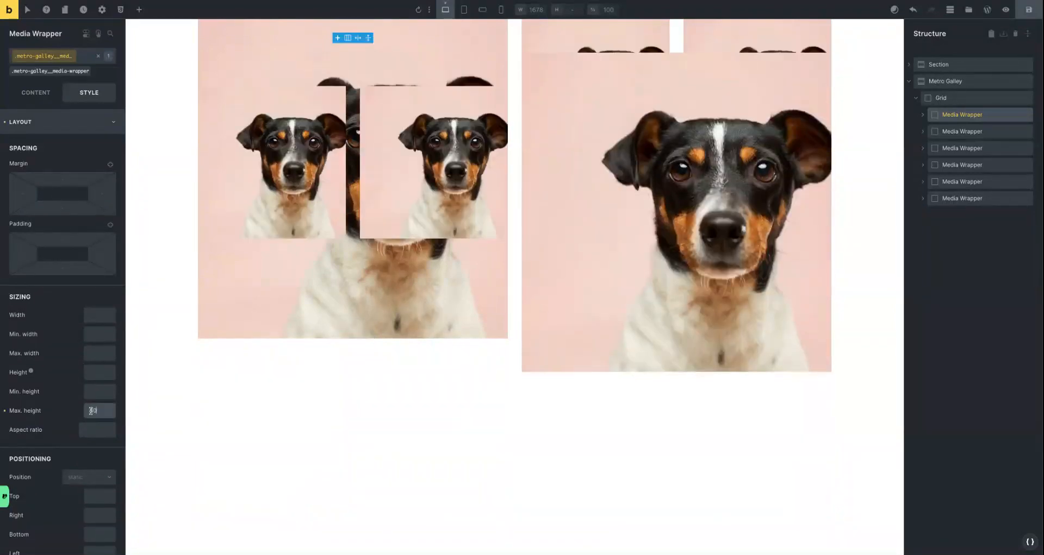
text(rem)
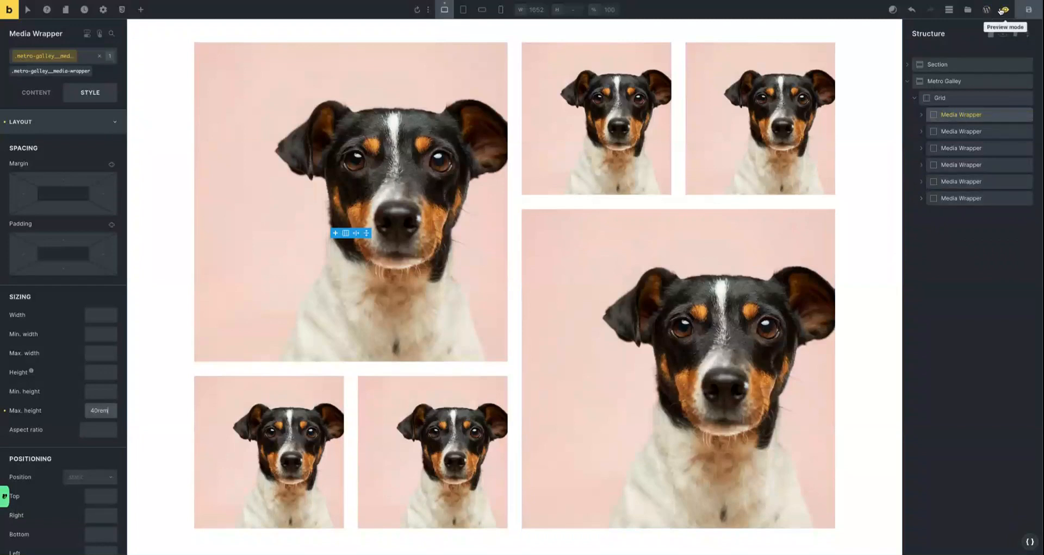
Save the page, open it on the frontend and check the metro gallery below the reference gallery.
click(1028, 11)
click(1005, 11)
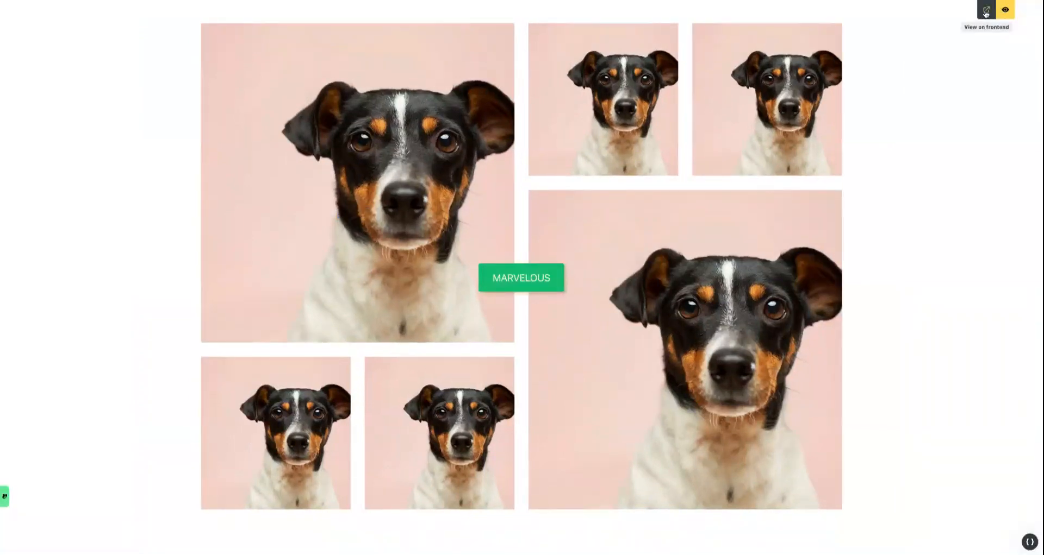
click(985, 10)
scroll(956, 99, down, 4)
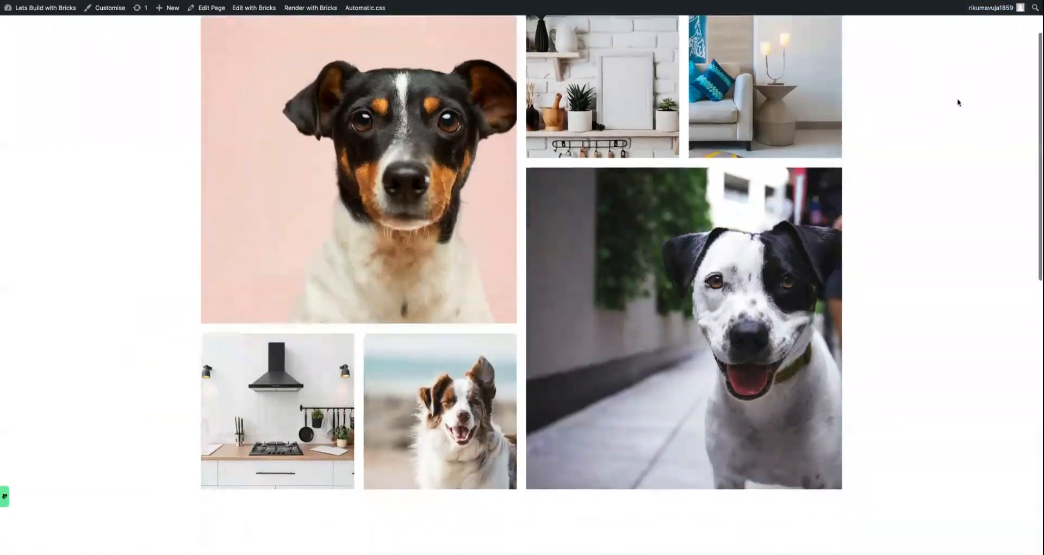
scroll(1003, 115, down, 8)
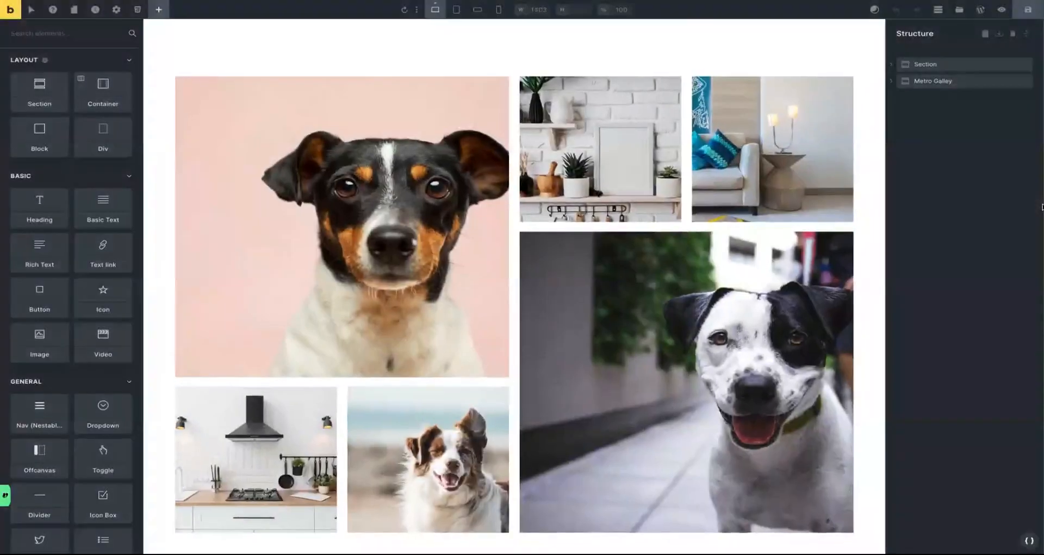
Expand the Metro Galley section and its grid in the structure to reveal the media wrappers.
scroll(573, 204, down, 7)
scroll(573, 203, down, 5)
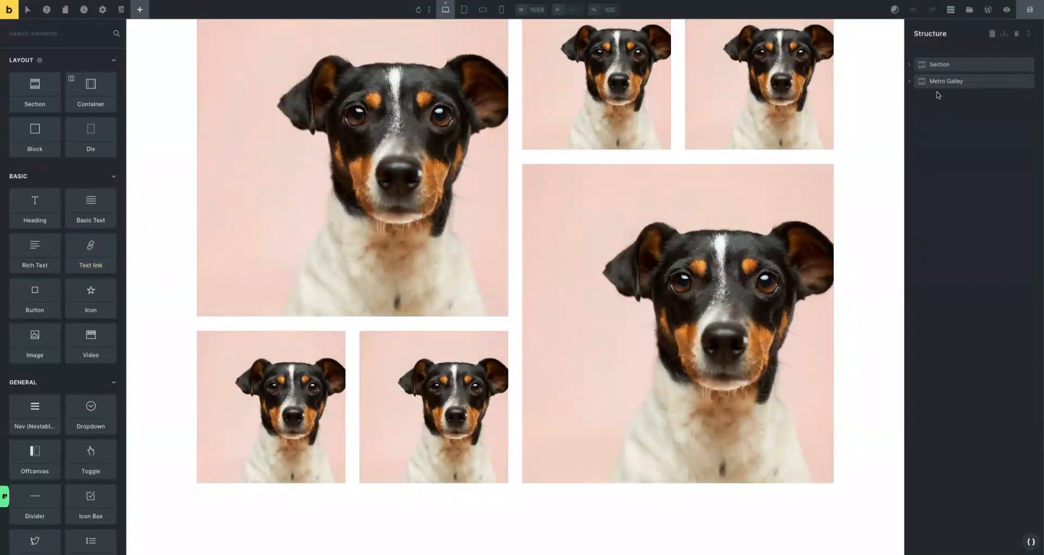
click(909, 82)
click(916, 98)
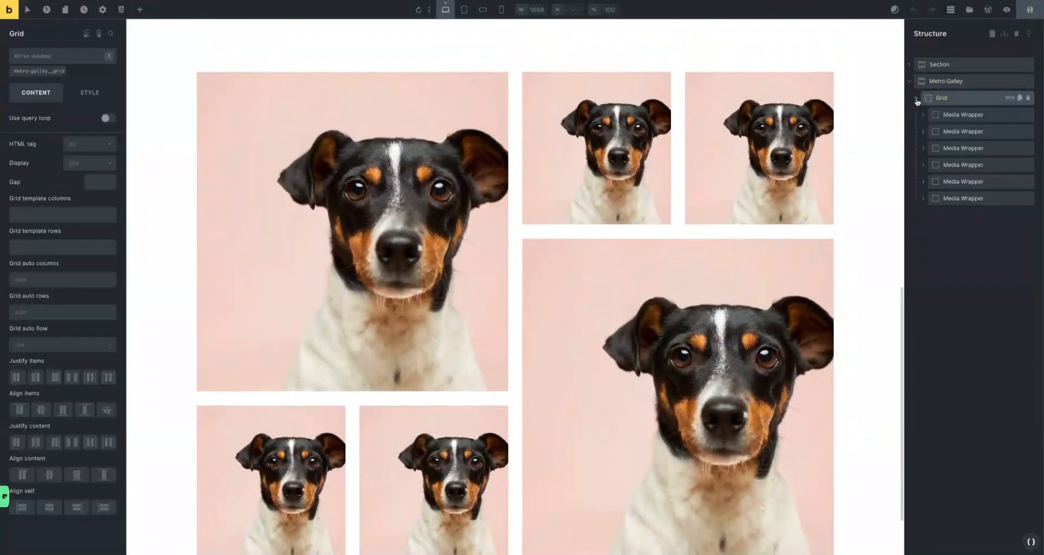
Set the max height of the metro-galley__media-wrapper class to calc(100% - var(--grid-gap)).
click(962, 114)
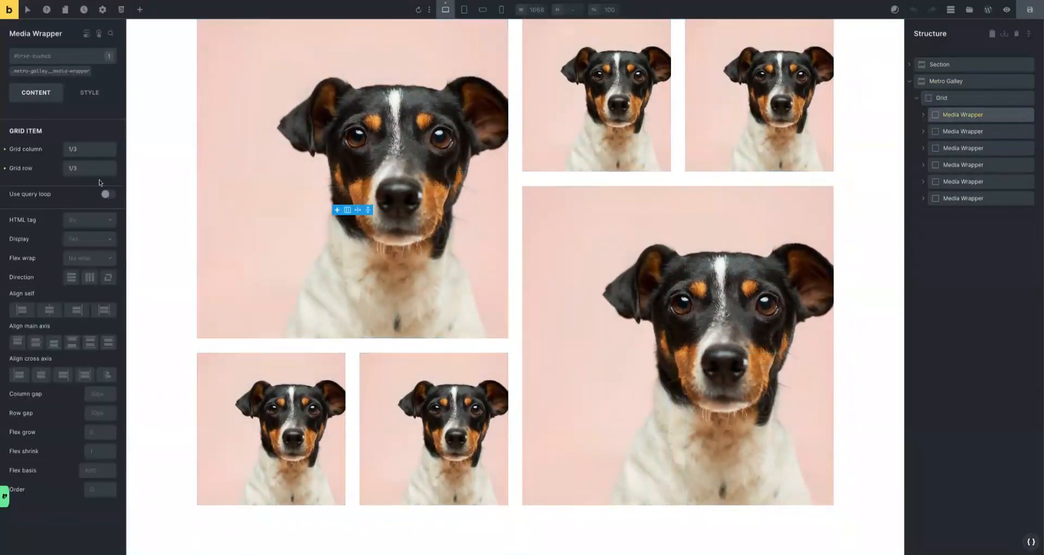
click(51, 72)
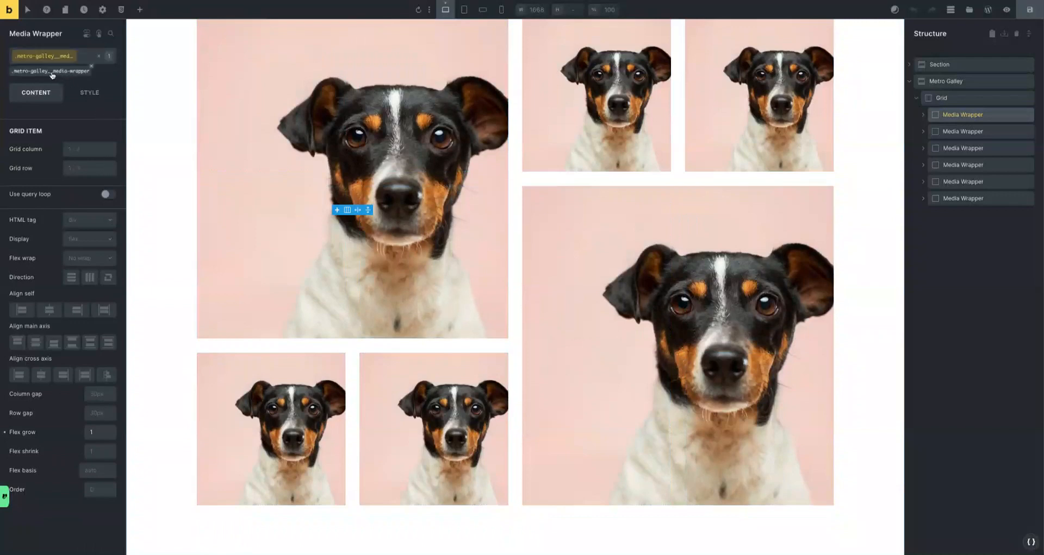
click(88, 93)
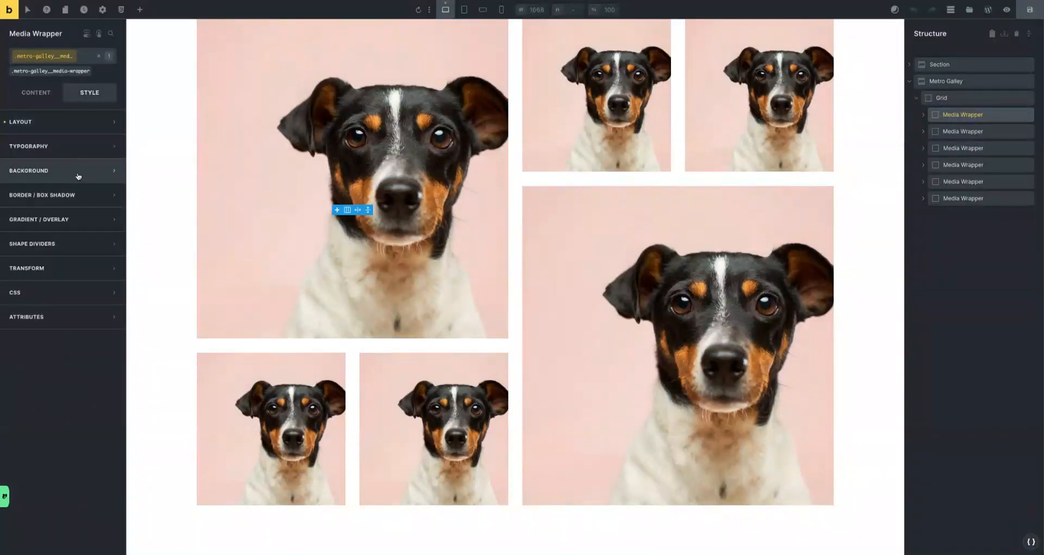
click(47, 124)
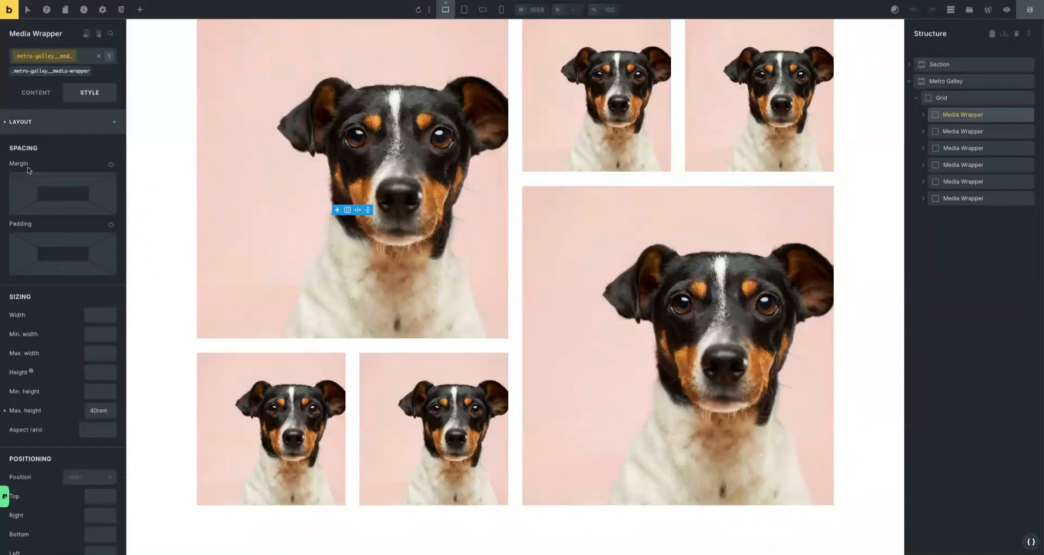
double_click(98, 412)
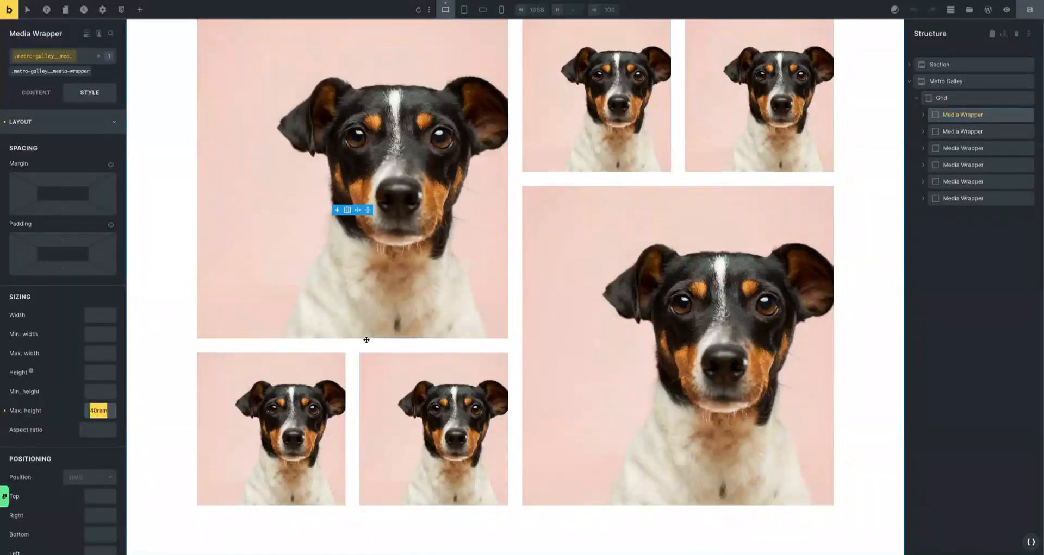
text(0)
text(a)
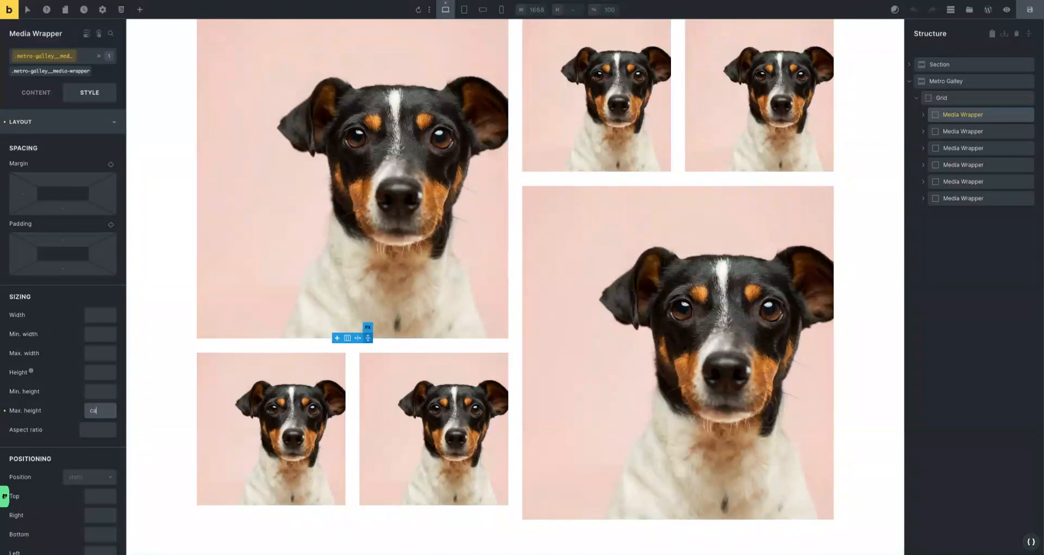
text(lc(100% - var(--fr)
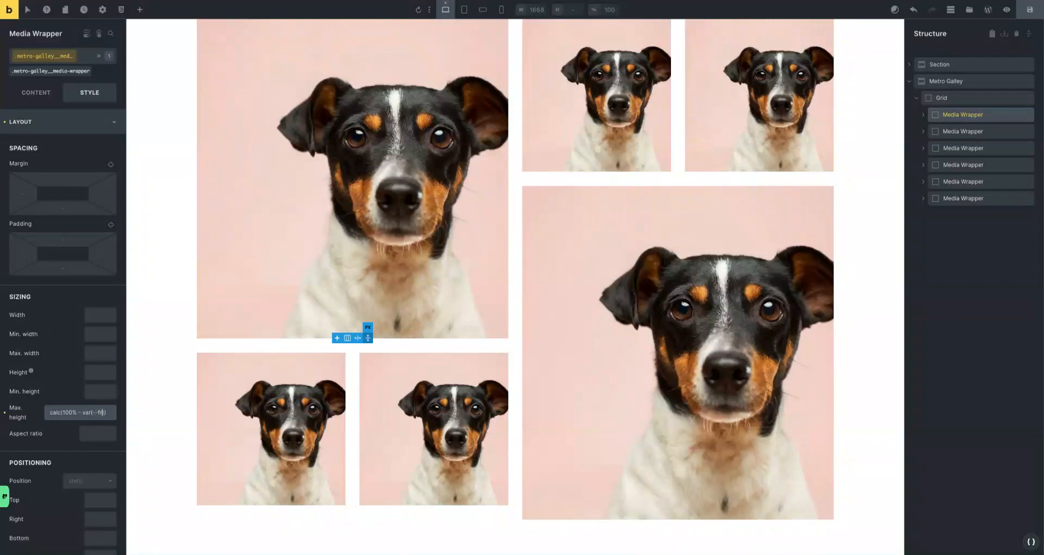
text(-ag)
key(BackSpace)
key(BackSpace)
key(BackSpace)
text(grid-gap)
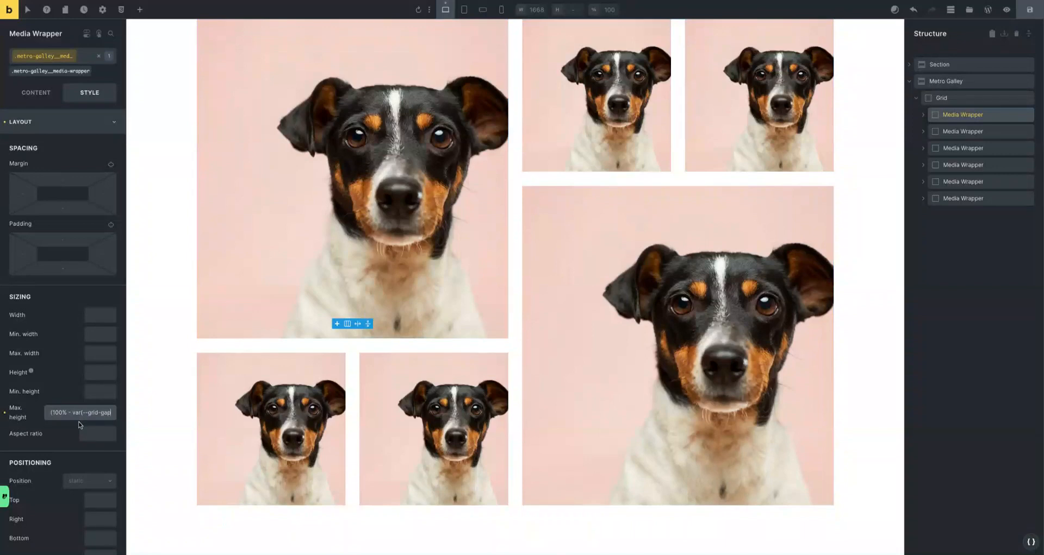
scroll(57, 414, left, 1)
scroll(71, 415, right, 2)
Save the page, open it on the frontend and check the metro gallery below the reference gallery.
click(1031, 13)
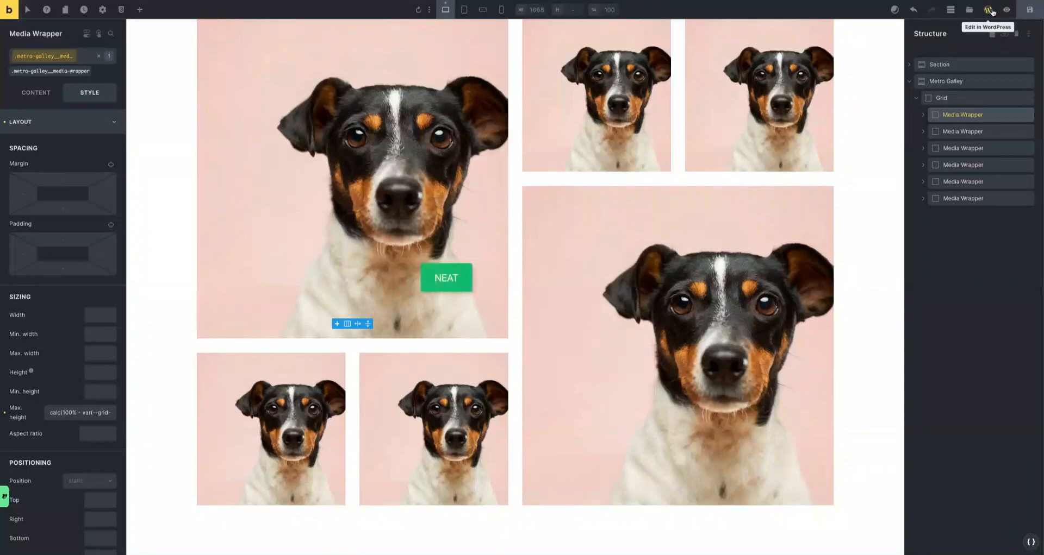
click(1006, 10)
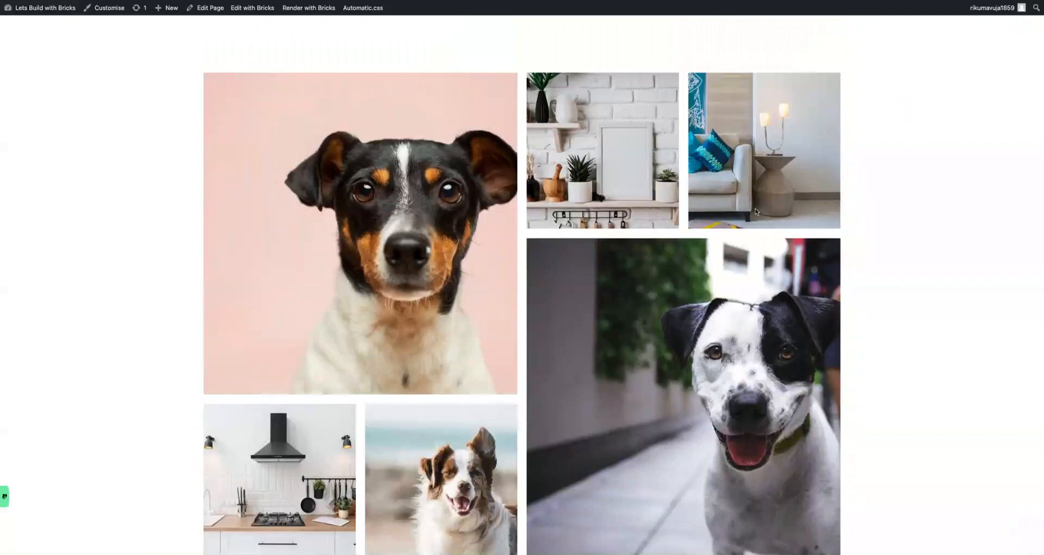
scroll(754, 213, down, 10)
scroll(754, 213, down, 1)
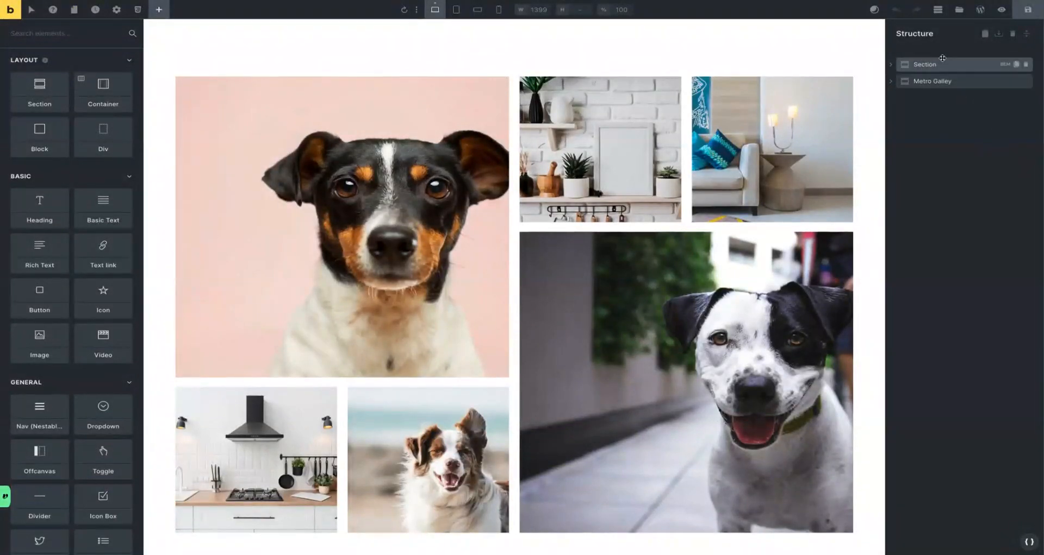
Delete the reference gallery section and replace the first small upper tile's image with the yellow armchair photo from the Gallery folder.
click(1026, 64)
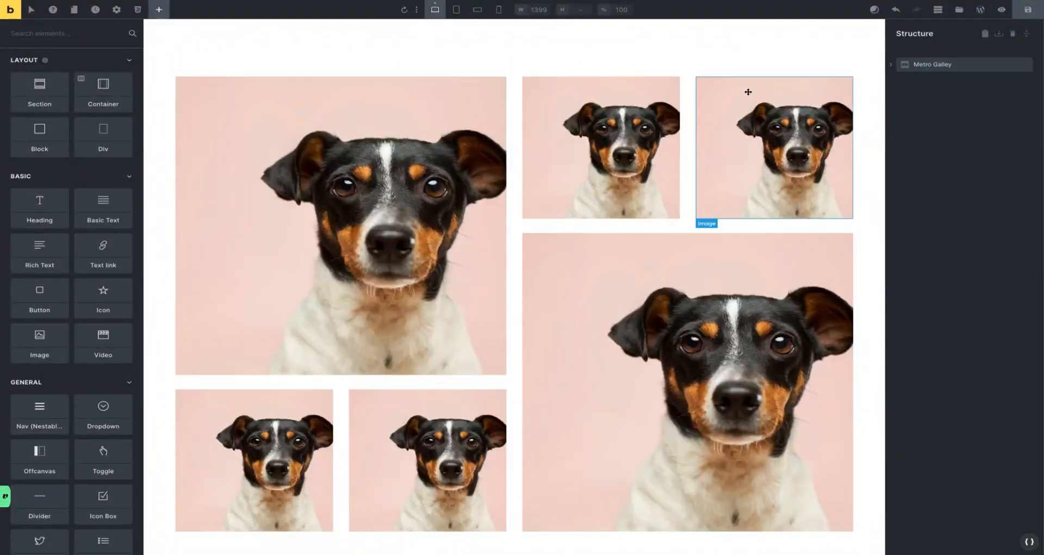
click(602, 131)
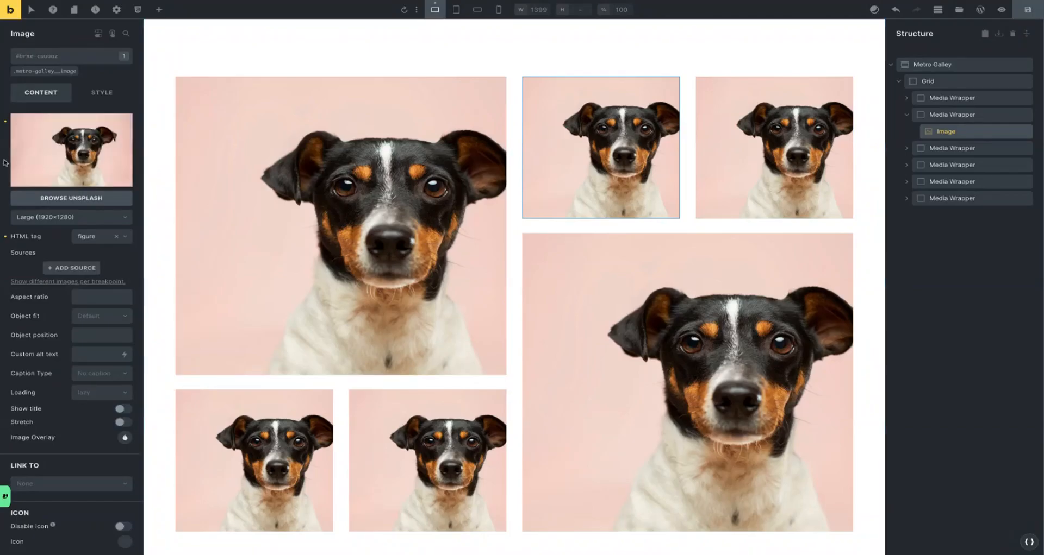
click(42, 163)
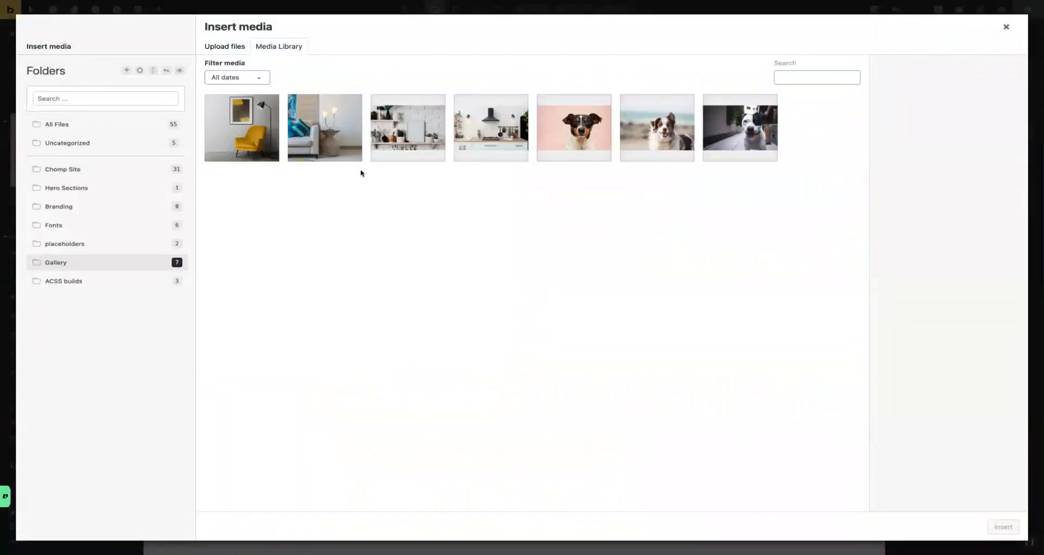
click(264, 140)
click(1000, 527)
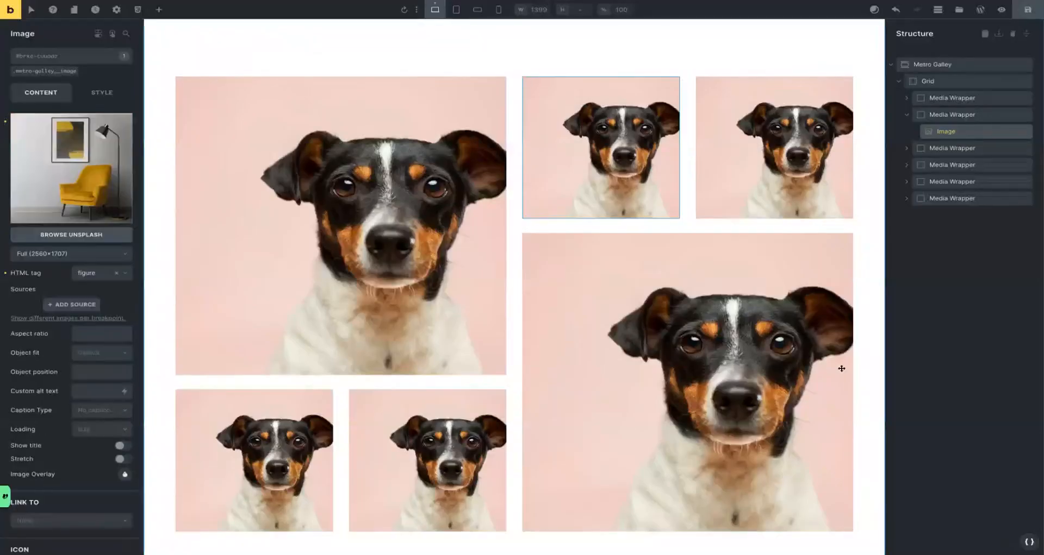
Replace the upper-right small tile's image with the sofa photo Mask-group-2.jpg from the Gallery folder.
click(742, 189)
click(59, 165)
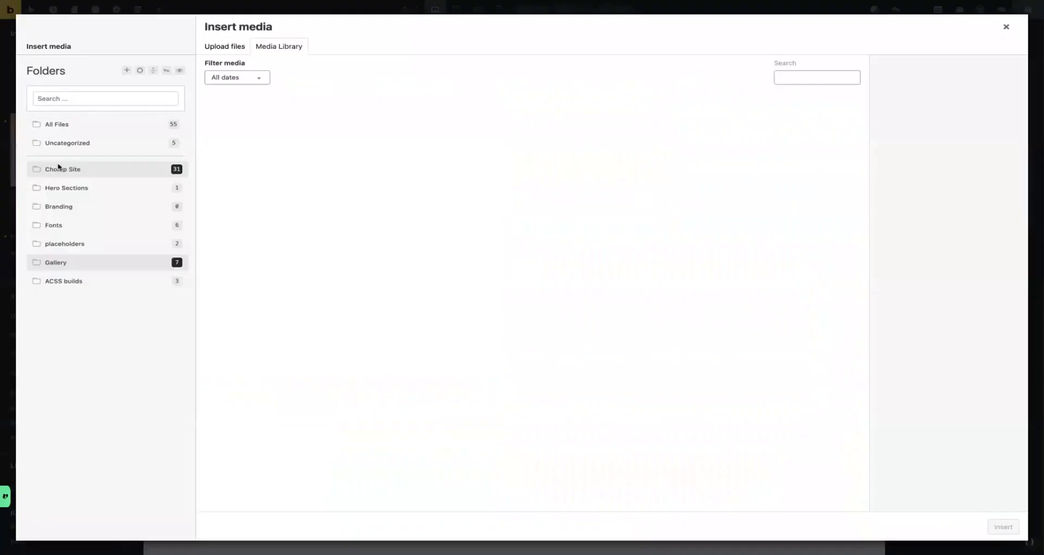
click(330, 130)
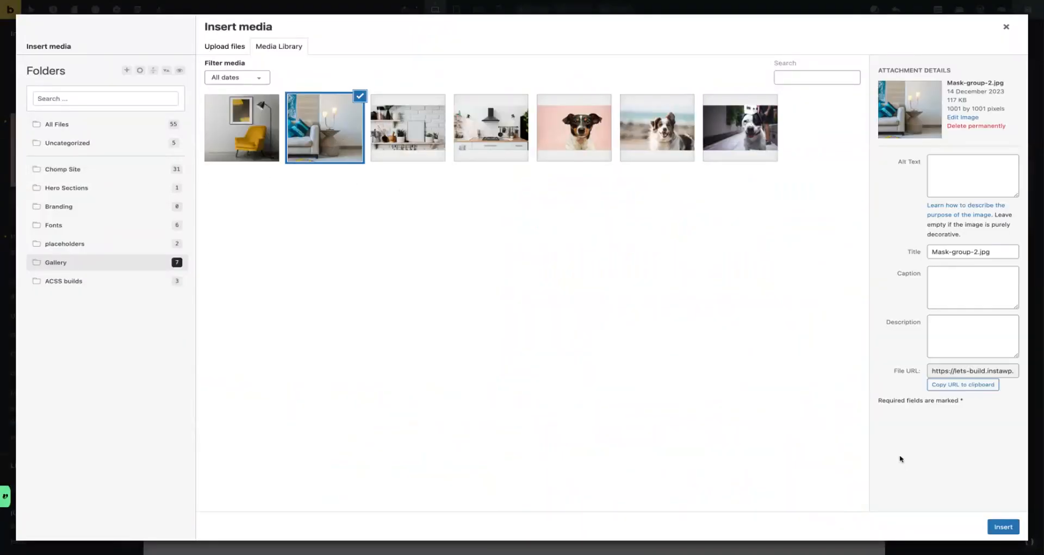
click(1002, 527)
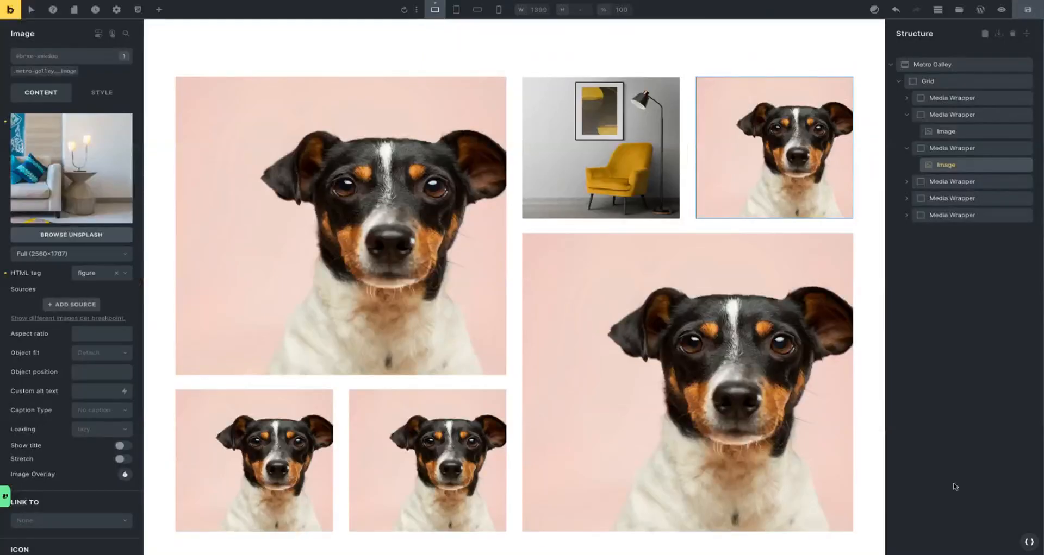
Replace the lower-left small tile's image with the kitchen photo image-150.jpg from the Gallery folder.
click(304, 457)
click(73, 159)
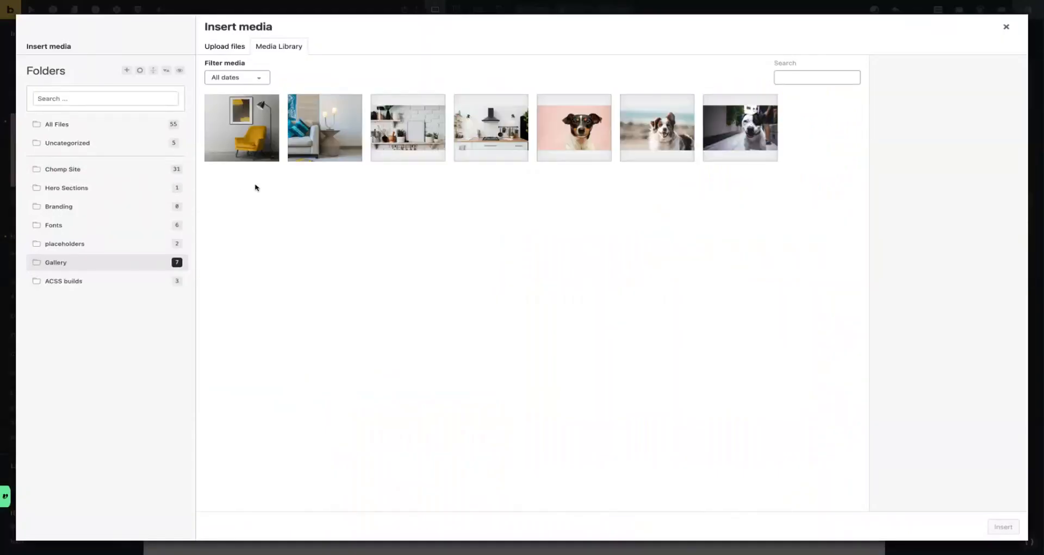
click(489, 130)
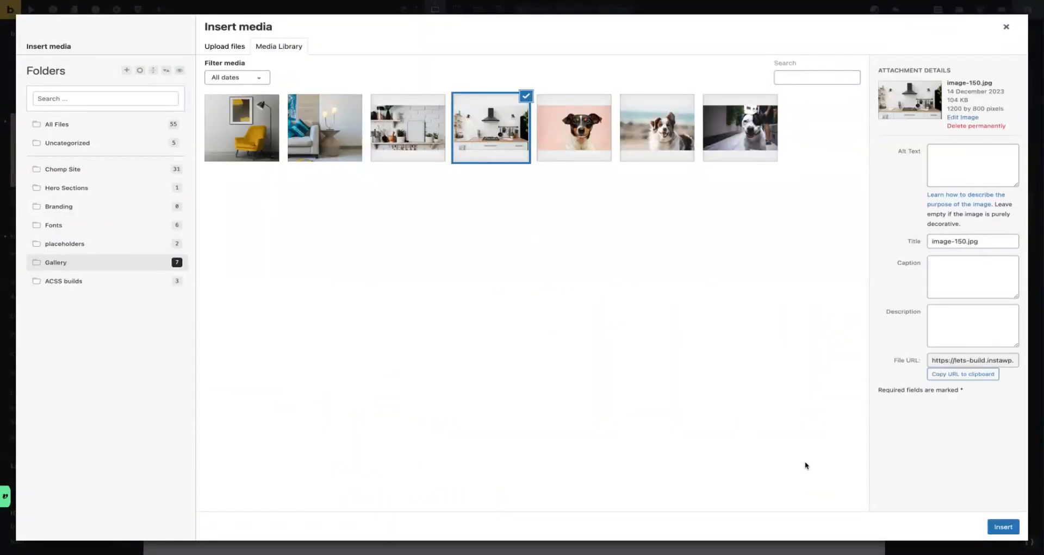
click(1002, 527)
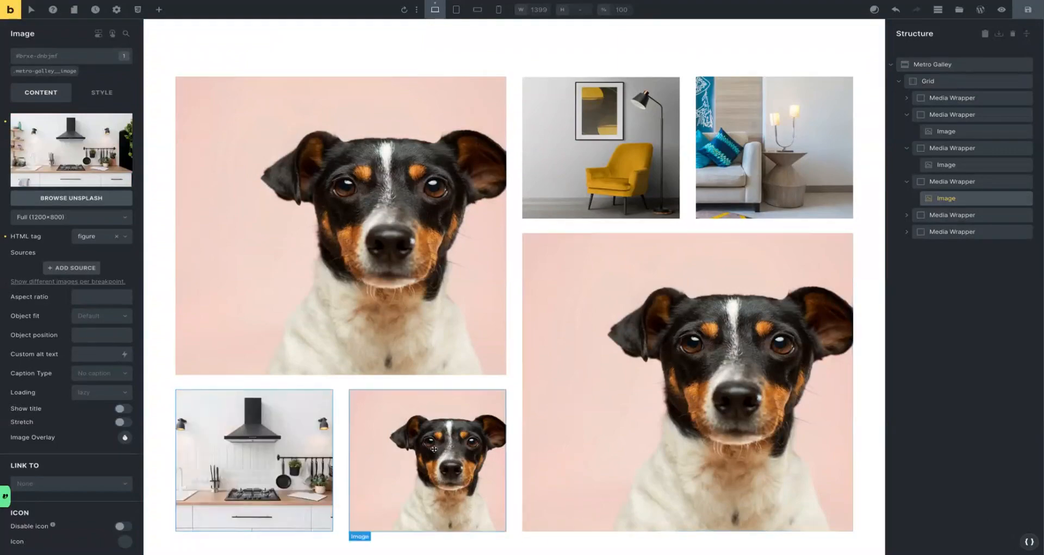
Replace the second small tile in the lower row with the photo of the dog on the beach.
click(429, 459)
click(87, 173)
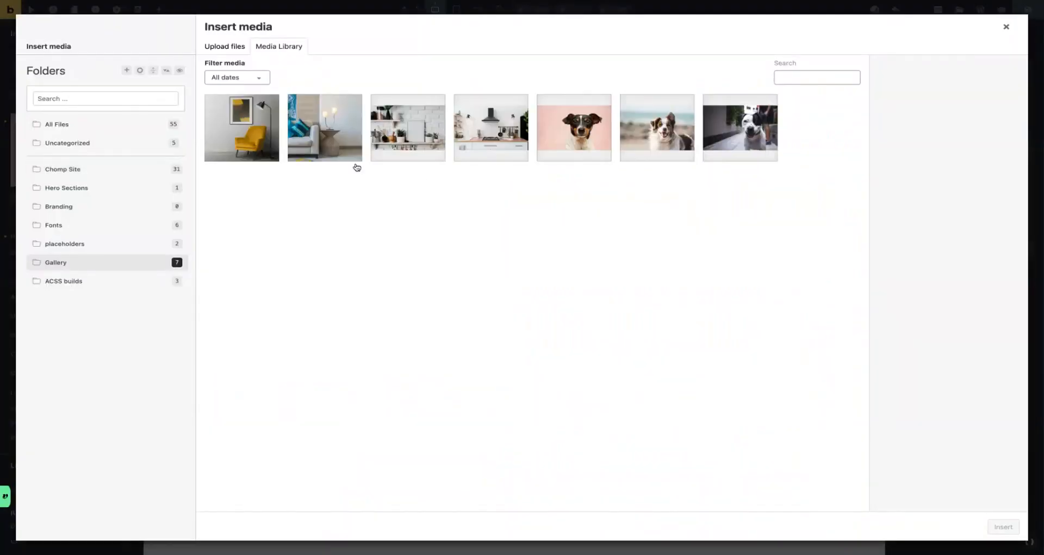
click(653, 138)
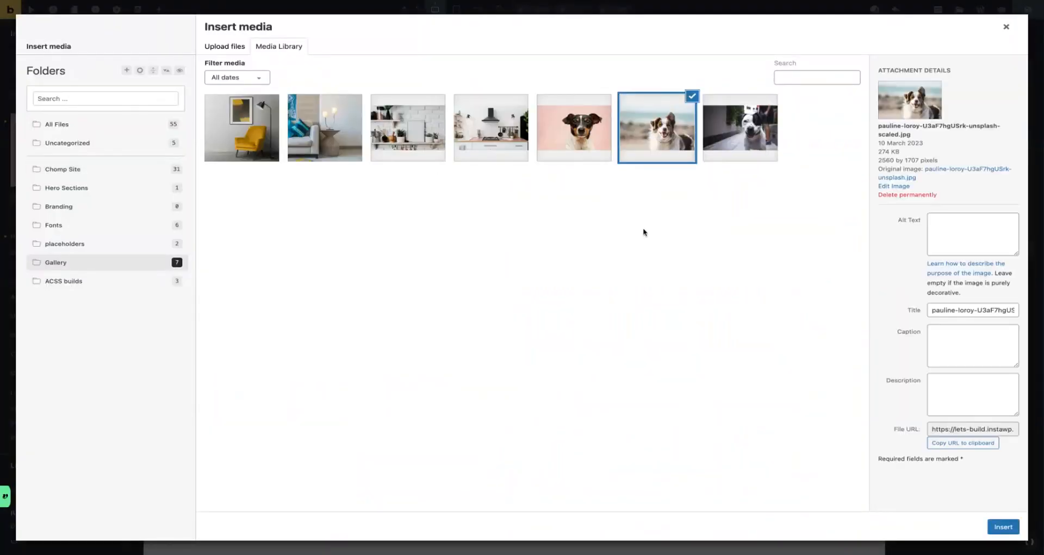
click(1003, 527)
Replace the second large tile's image with the black-and-white dog photo from the Gallery folder and save the page.
click(618, 325)
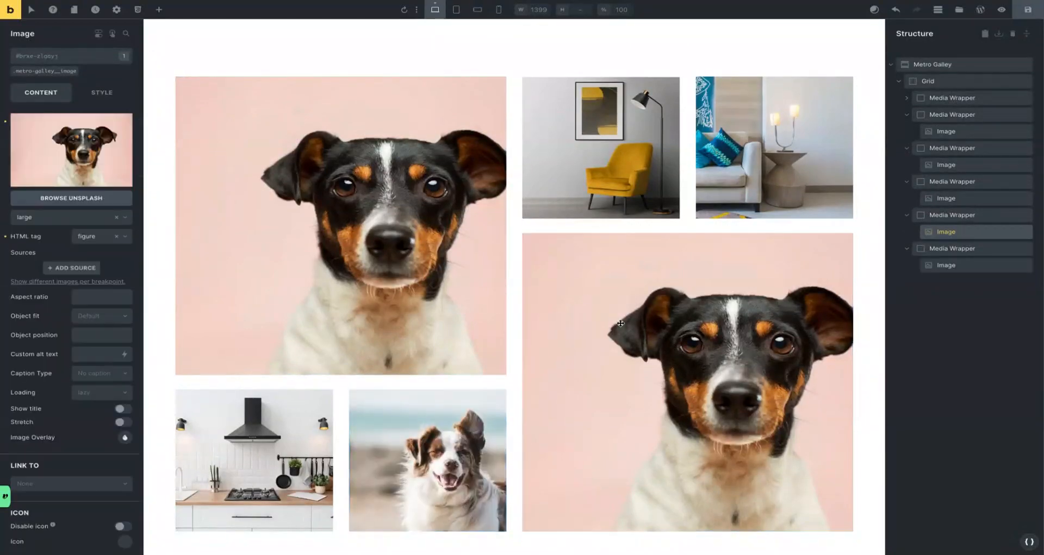
click(71, 150)
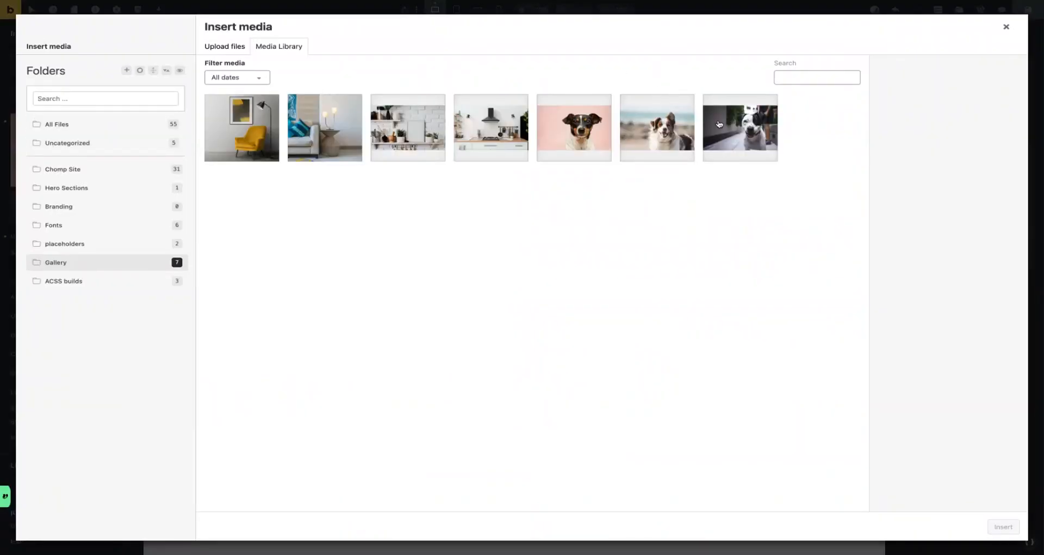
click(733, 137)
click(1005, 526)
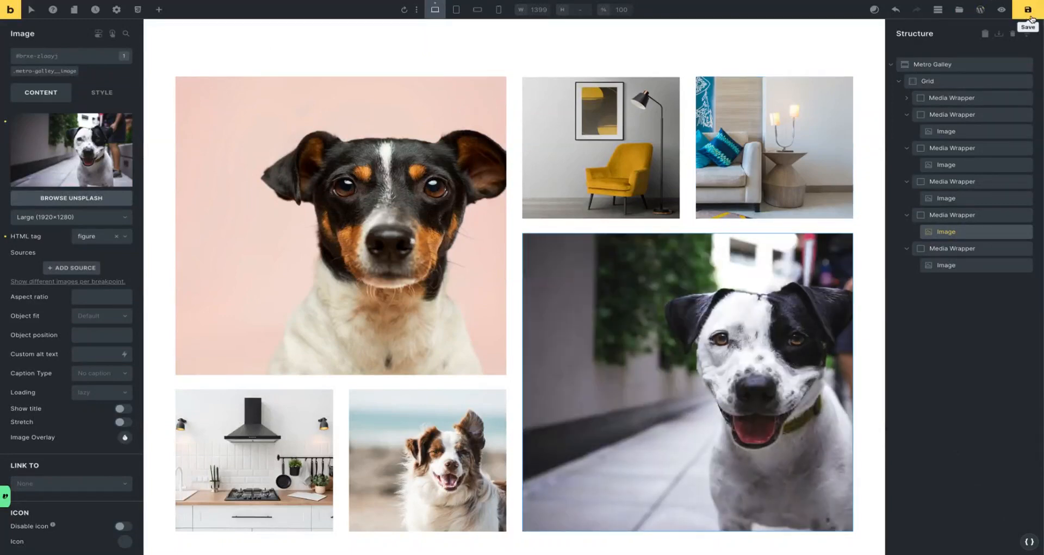
click(1025, 8)
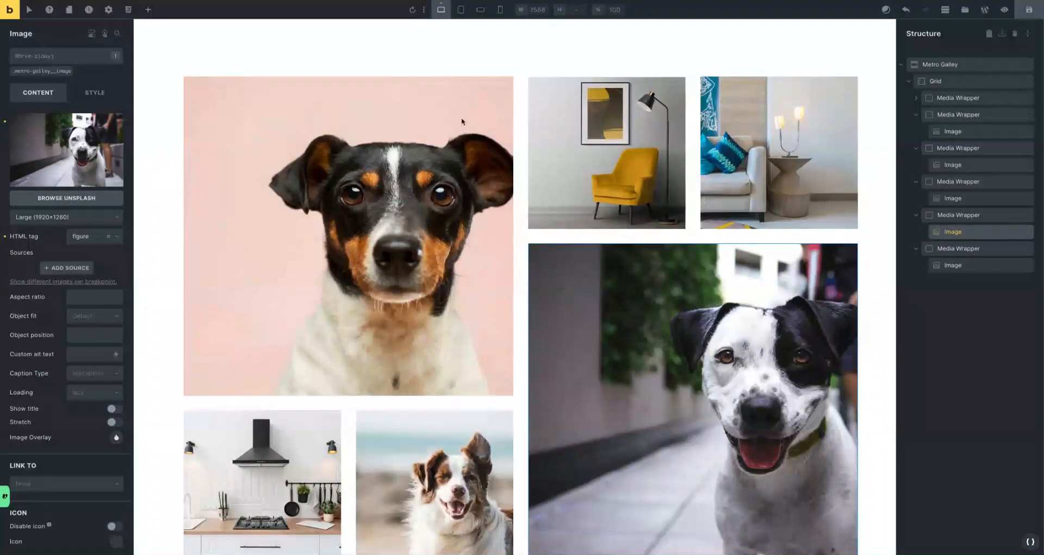
At the mobile portrait breakpoint, set the grid's template columns to var(--grid-2).
click(499, 9)
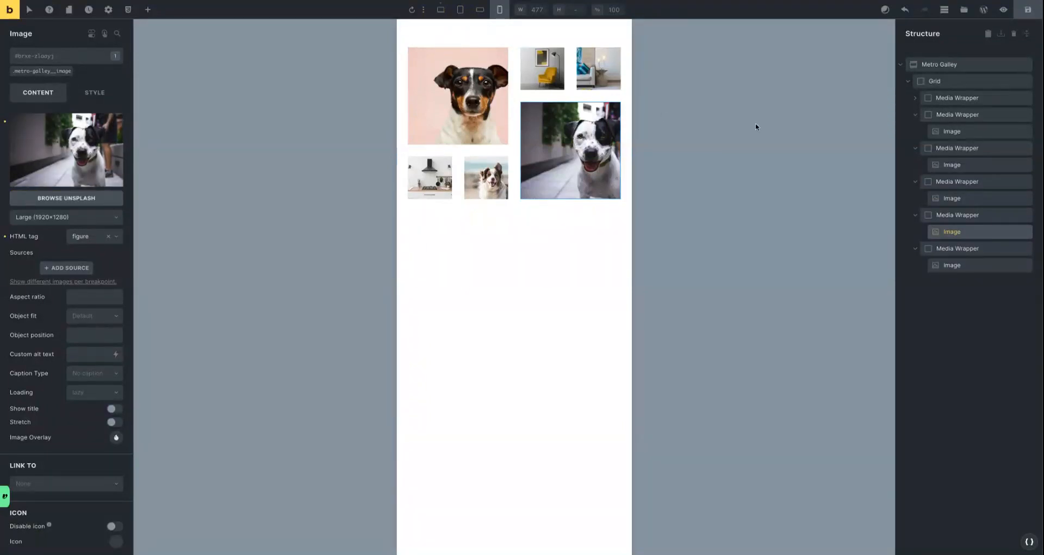
click(941, 83)
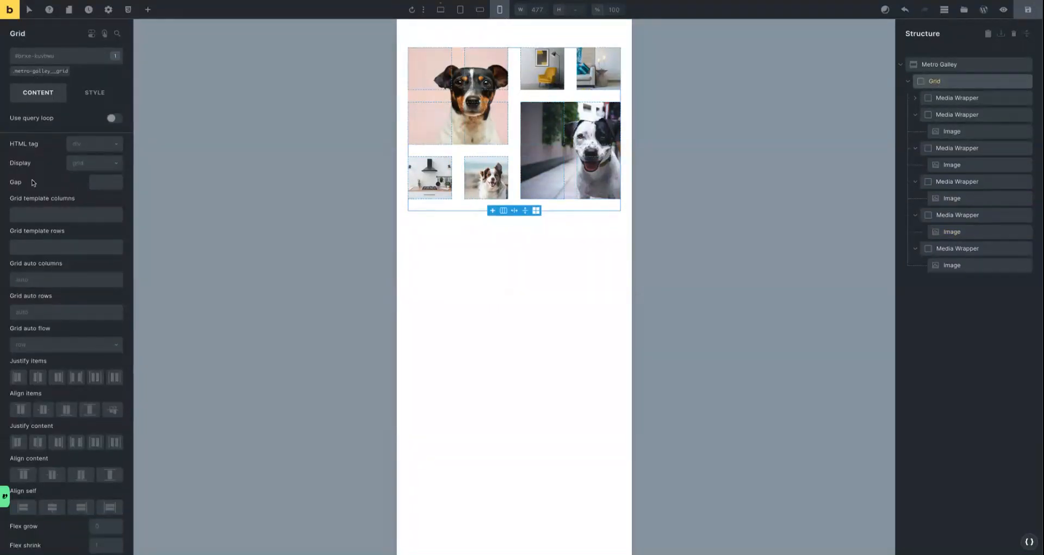
right_click(26, 214)
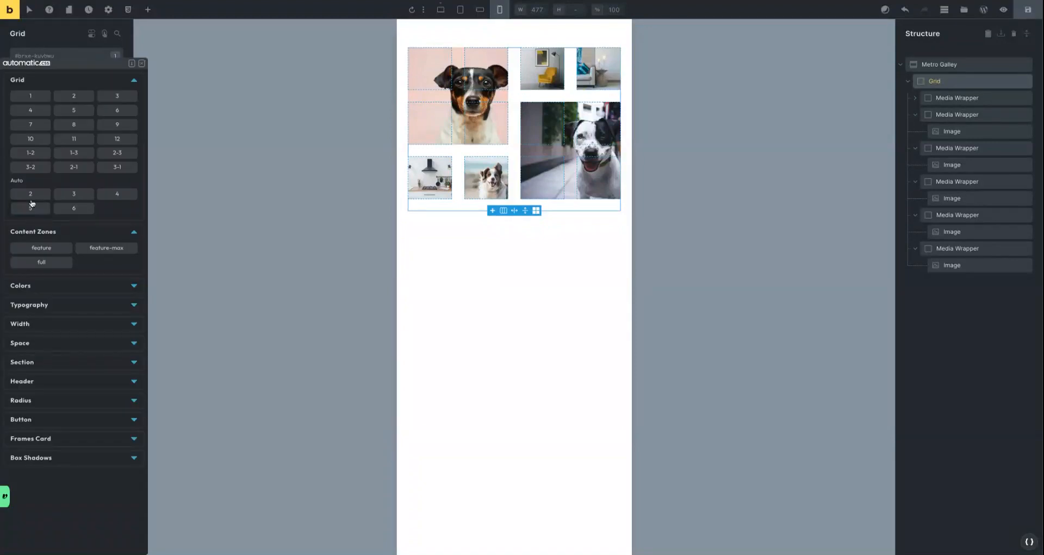
click(79, 101)
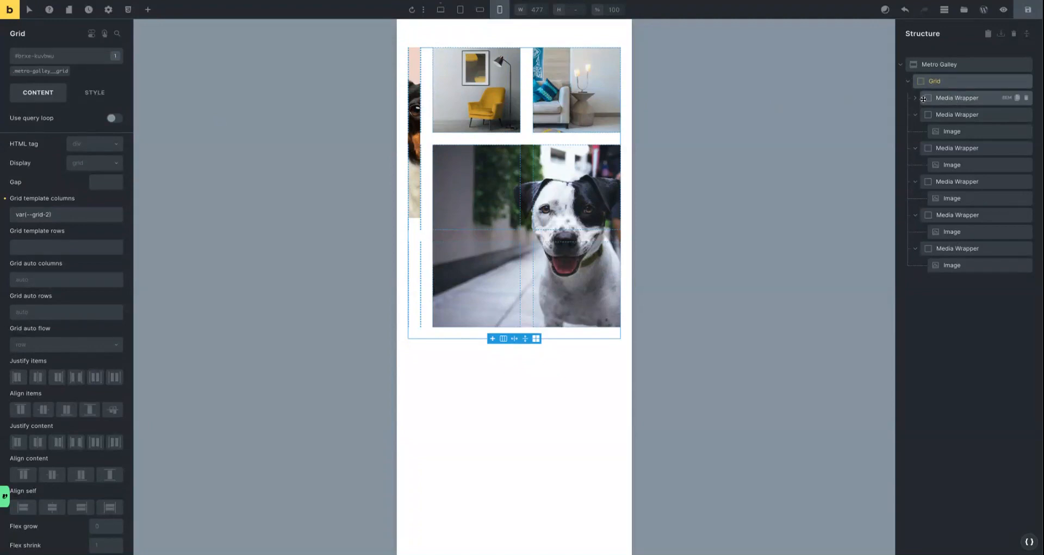
Collapse the remaining expanded media wrappers in the structure tree so only the six wrappers are listed under the grid.
click(940, 115)
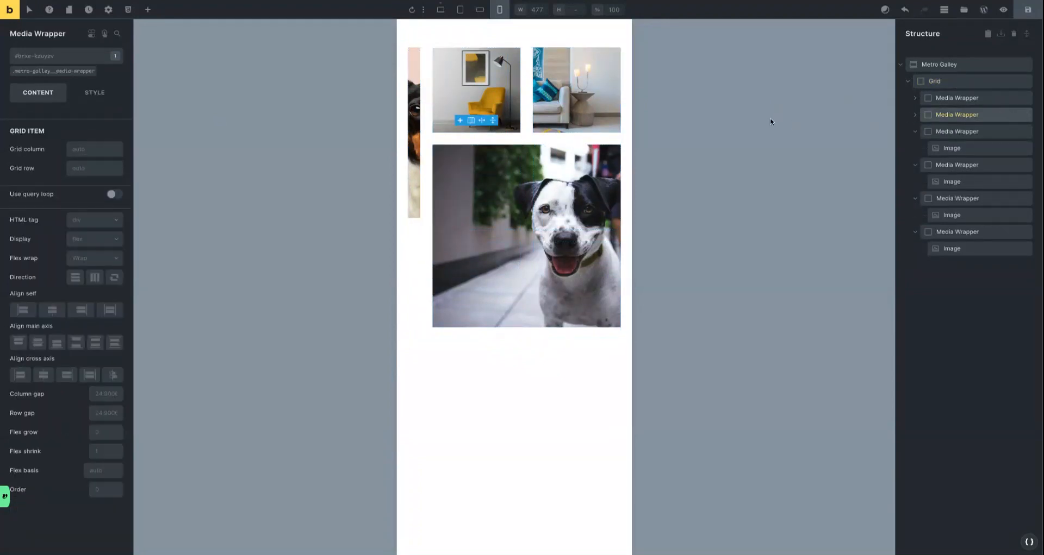
click(914, 133)
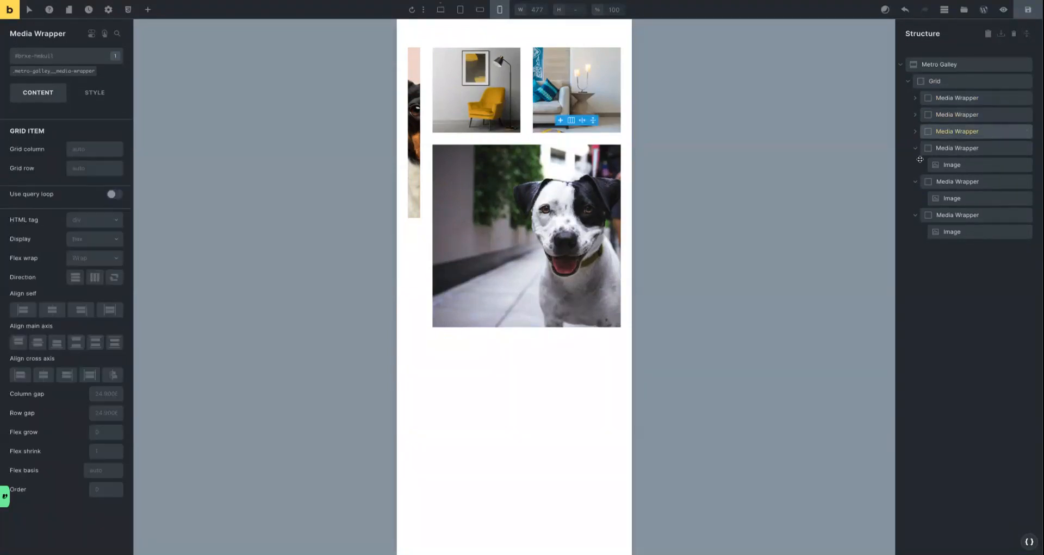
click(915, 149)
click(914, 166)
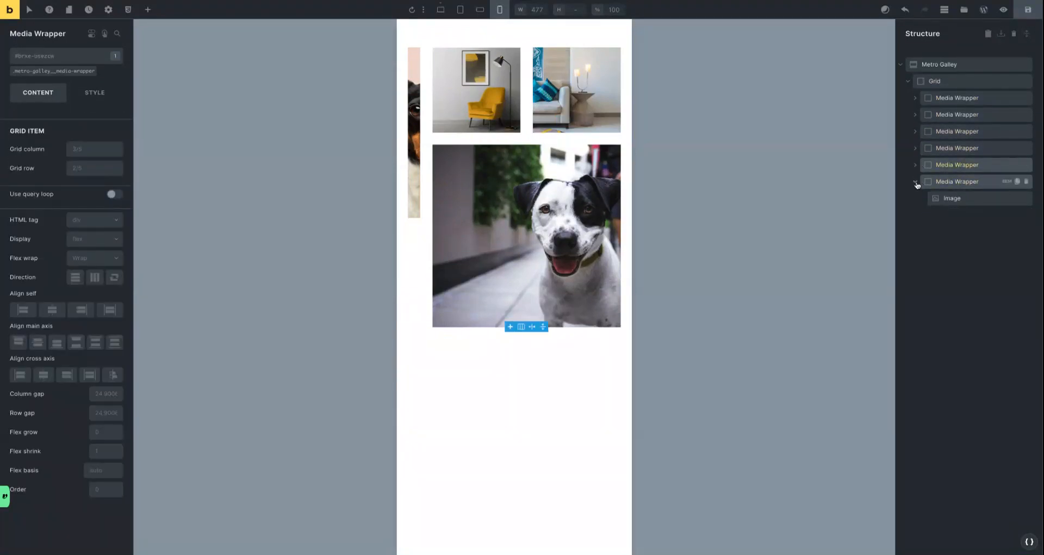
click(915, 181)
At the mobile portrait breakpoint, set the first media wrapper's grid column and grid row to auto.
click(944, 98)
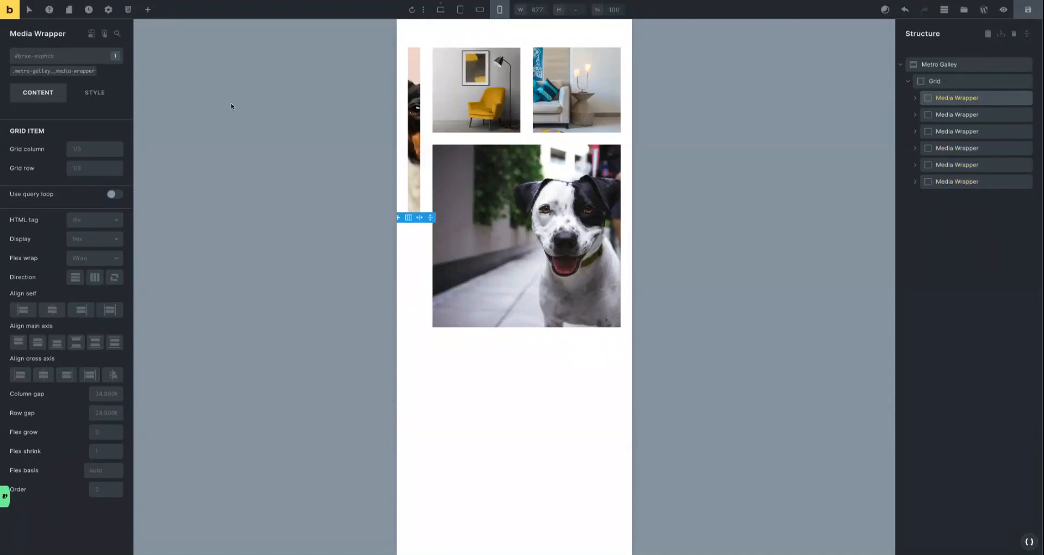
click(77, 150)
text(au)
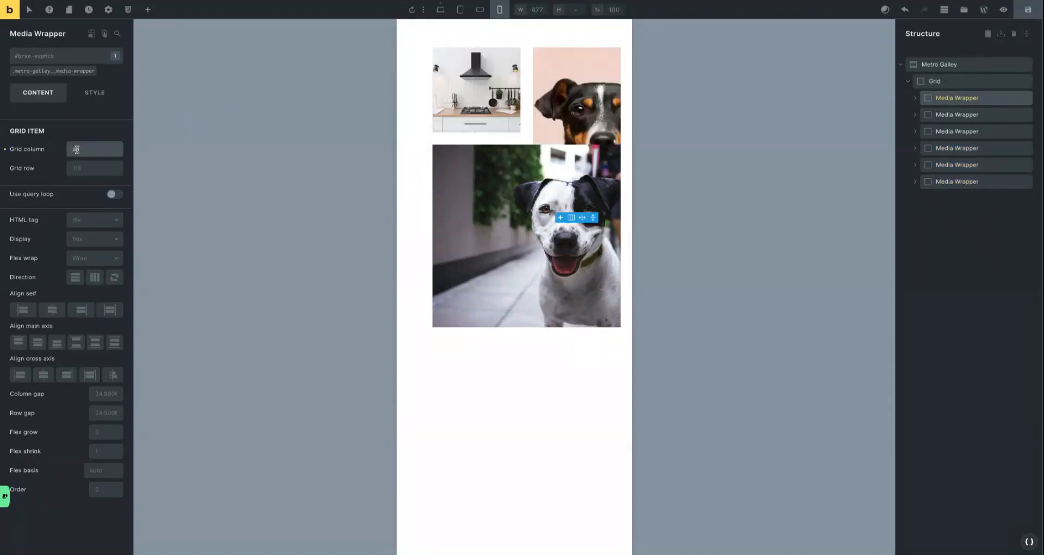
text(to)
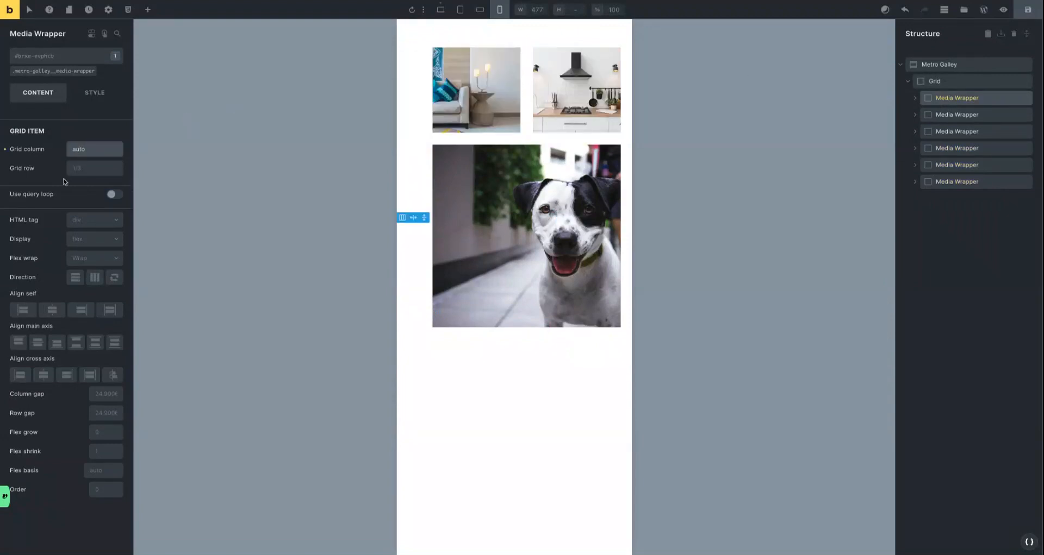
click(79, 169)
text(auto)
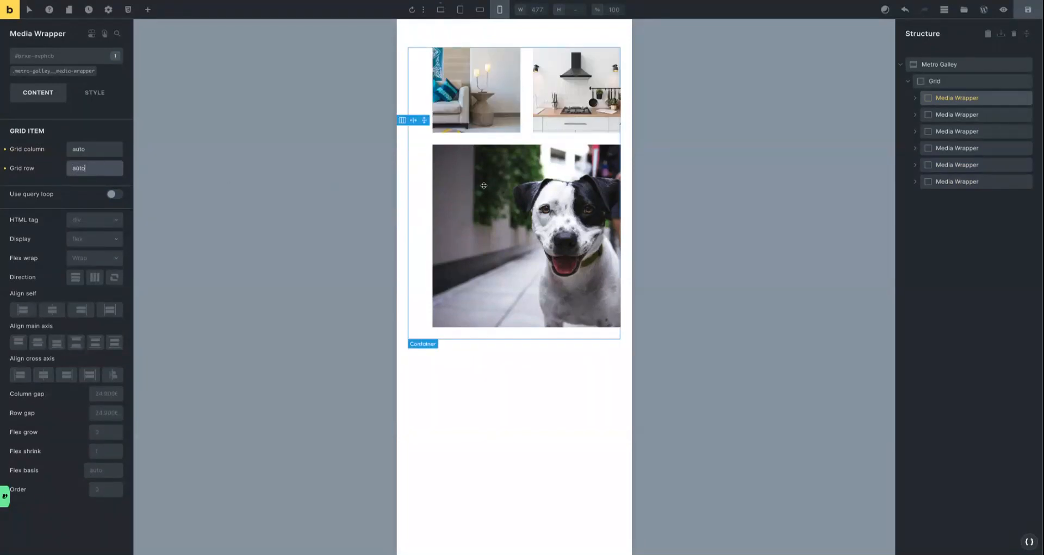
Inspect the grid column and row settings of the media wrappers at the mobile portrait breakpoint.
click(964, 182)
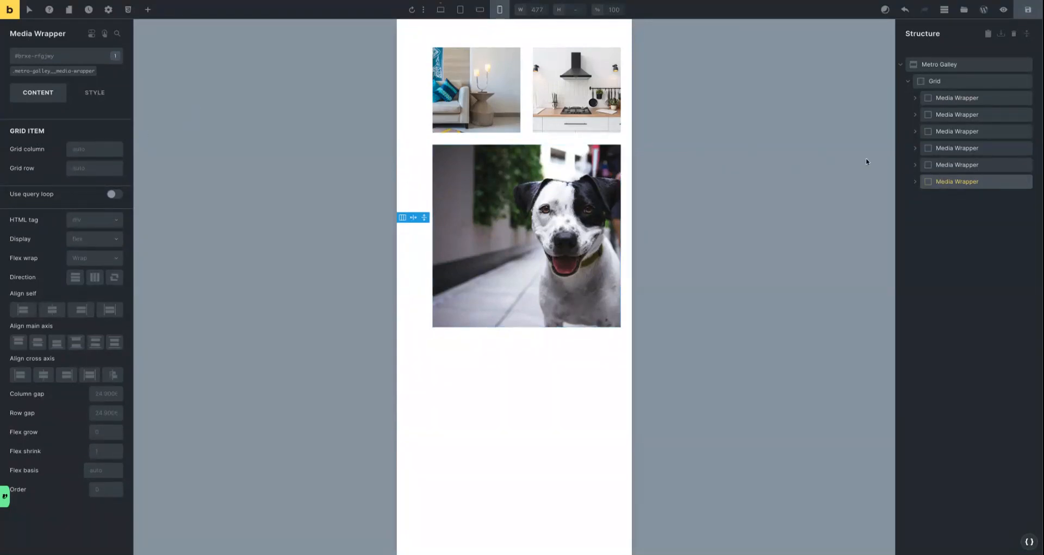
click(959, 167)
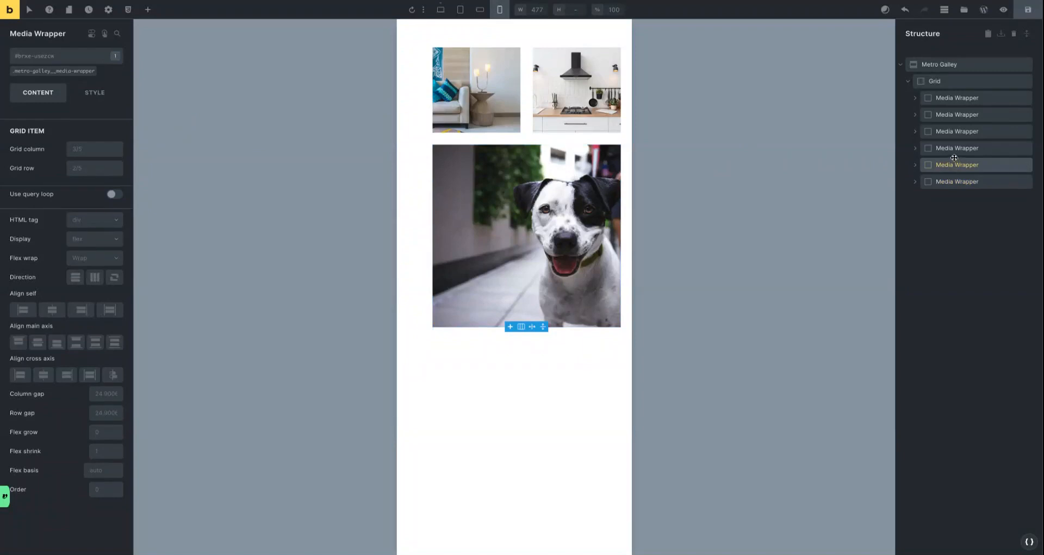
click(945, 143)
click(946, 116)
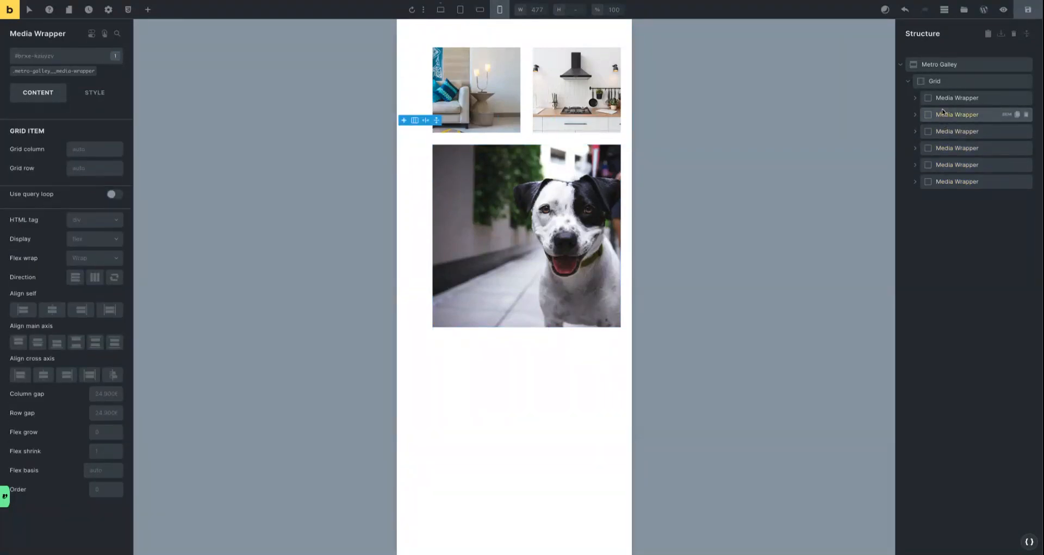
click(940, 99)
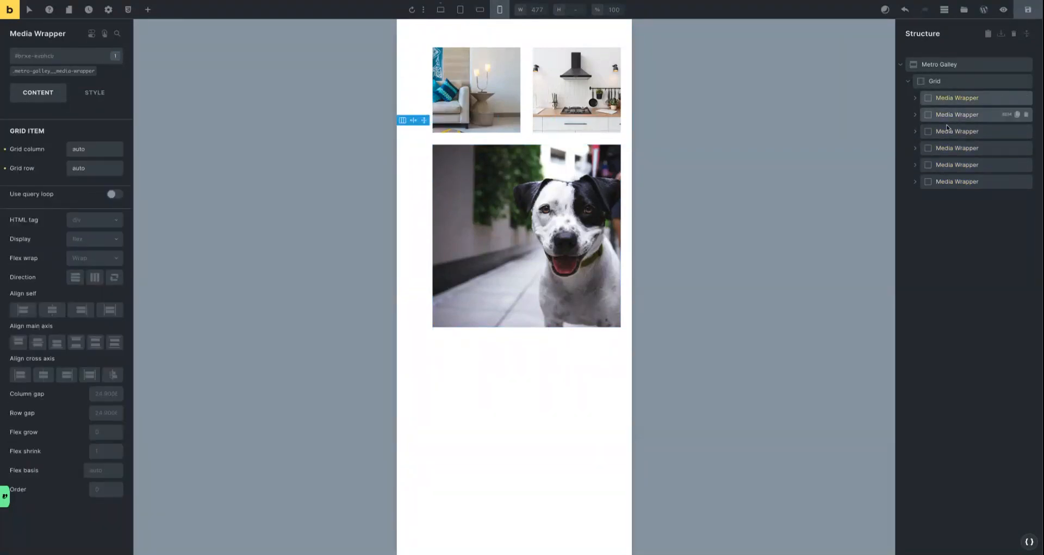
click(952, 182)
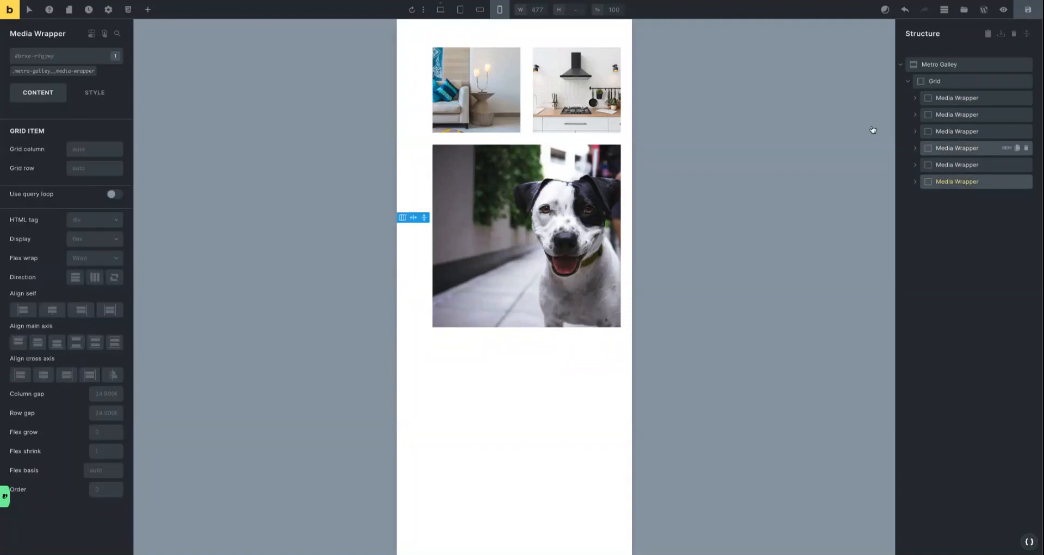
At the desktop breakpoint, compare the order of the media wrappers in the structure with their tiles in the gallery.
click(440, 10)
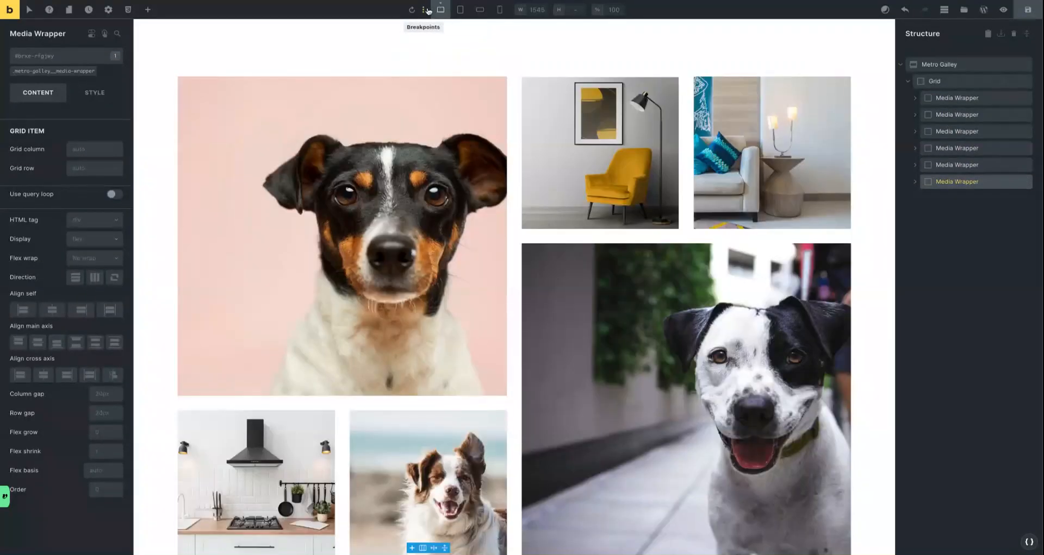
click(600, 291)
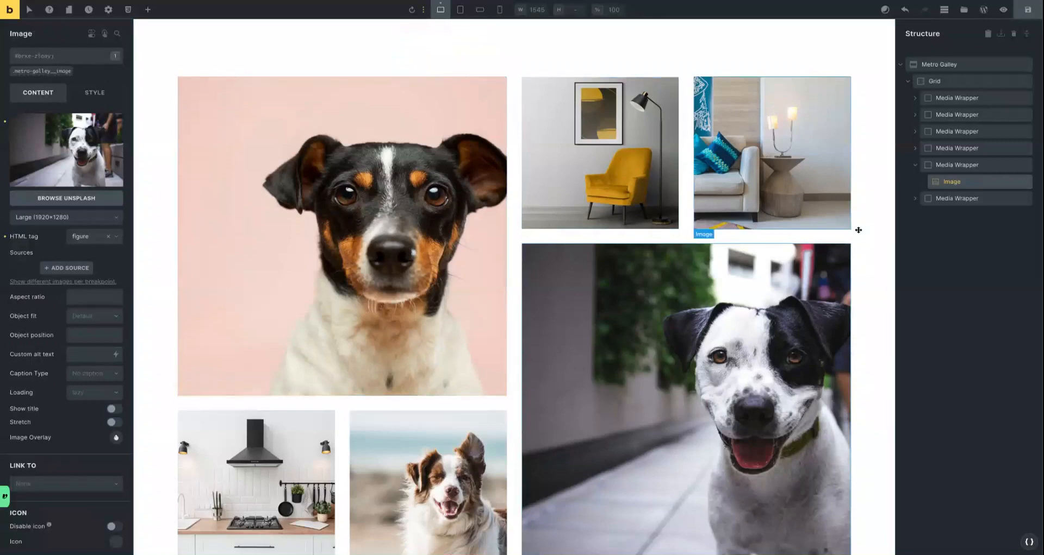
click(956, 198)
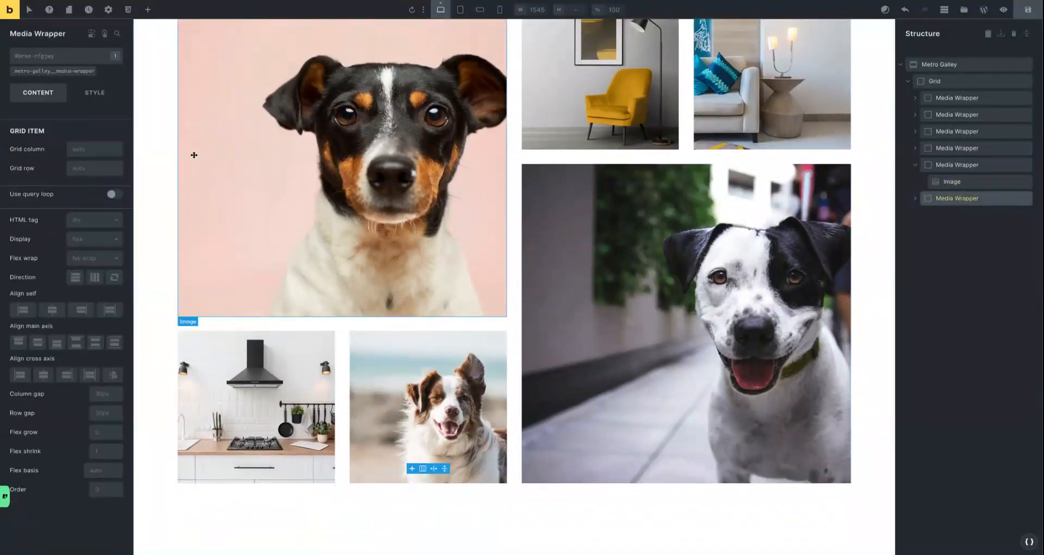
click(914, 199)
click(951, 215)
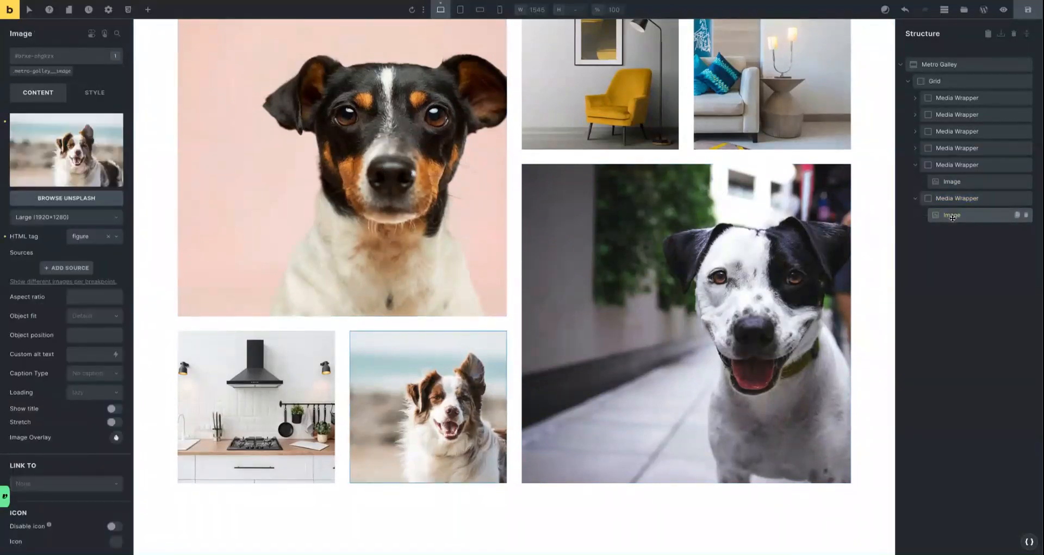
click(914, 199)
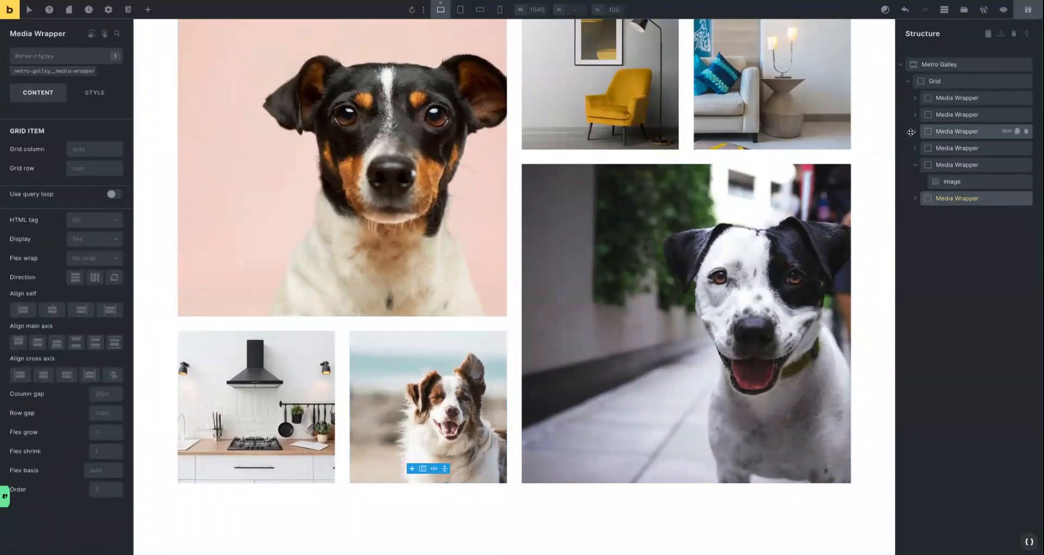
click(945, 114)
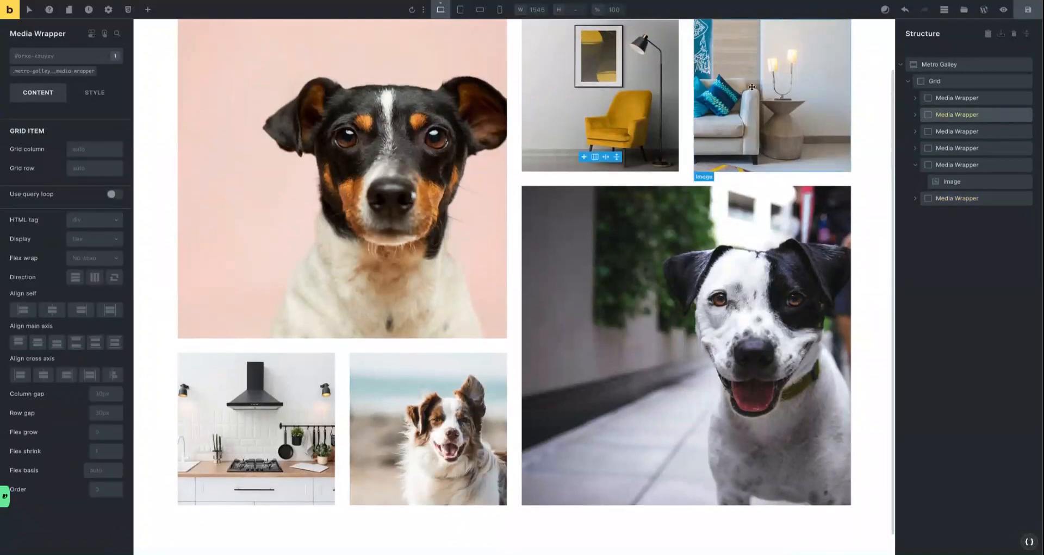
click(948, 99)
click(949, 131)
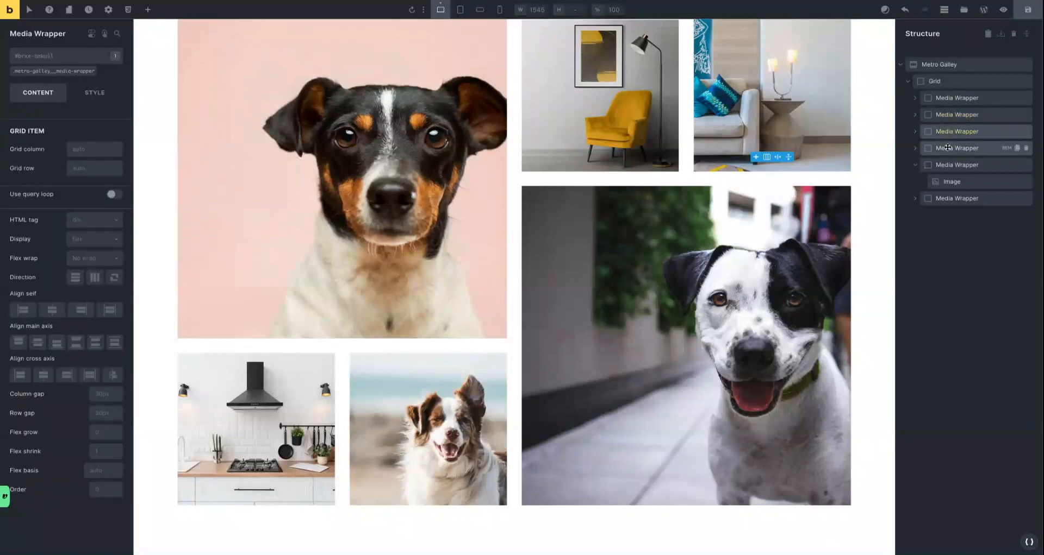
click(948, 149)
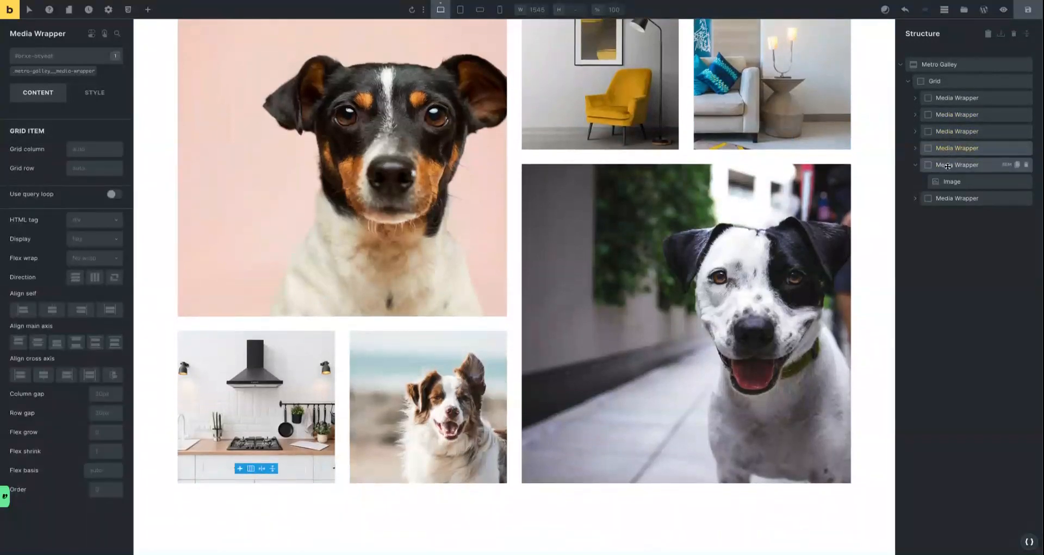
Move the beach dog's media wrapper above the black-and-white dog's wrapper in the structure.
click(948, 166)
click(942, 200)
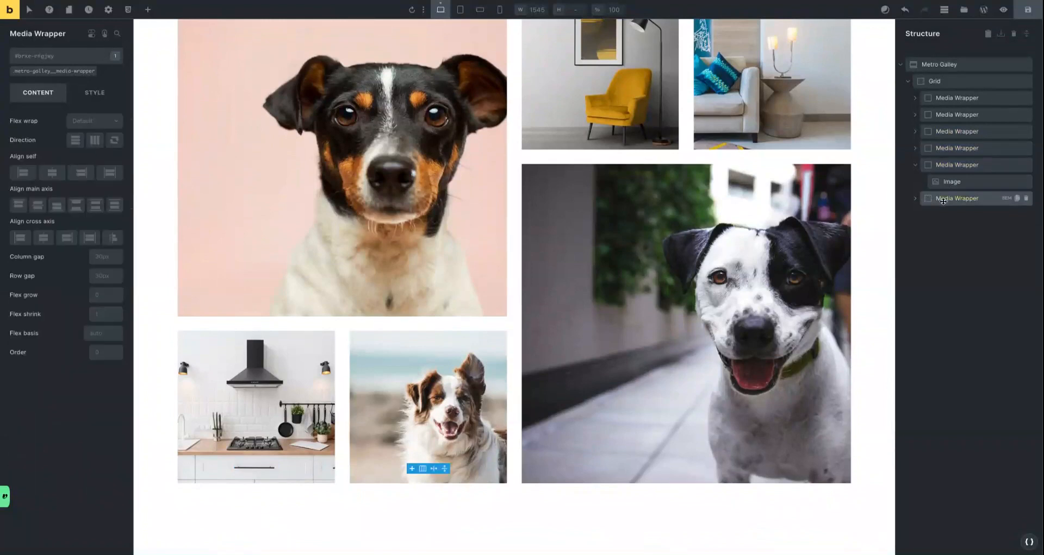
drag(941, 199, 942, 160)
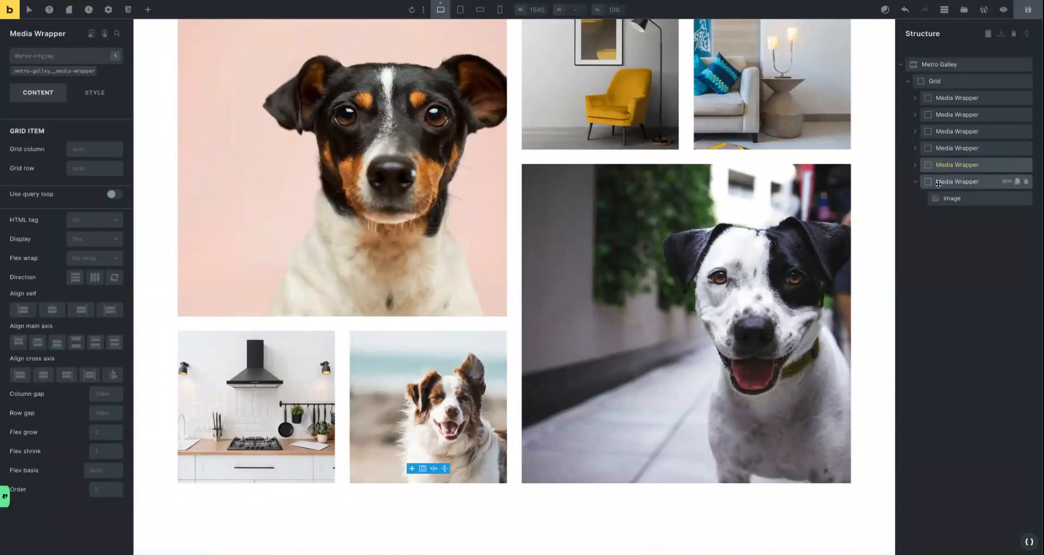
At the mobile portrait breakpoint, set the grid column and grid row of the black-and-white dog's media wrapper to auto.
click(949, 184)
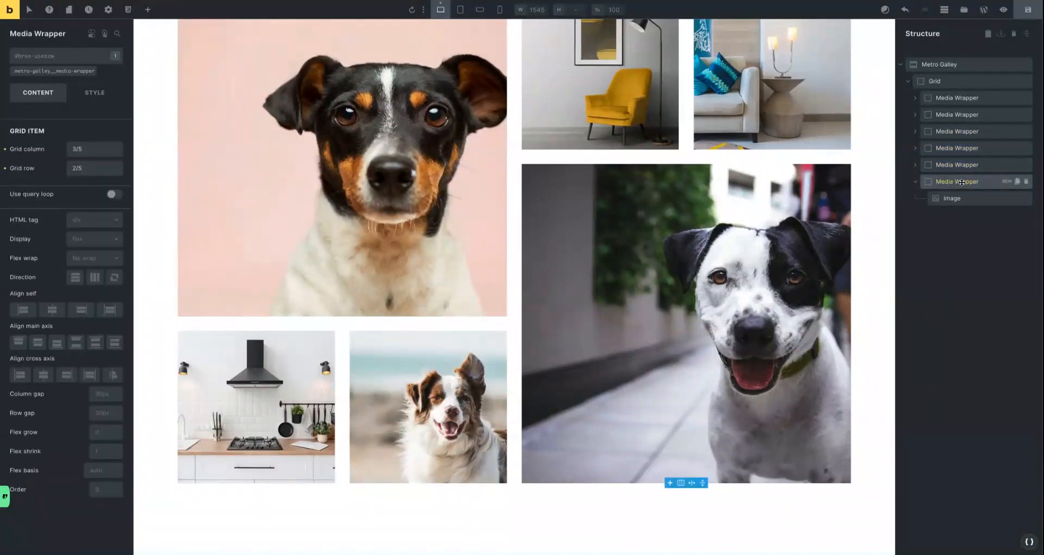
click(499, 10)
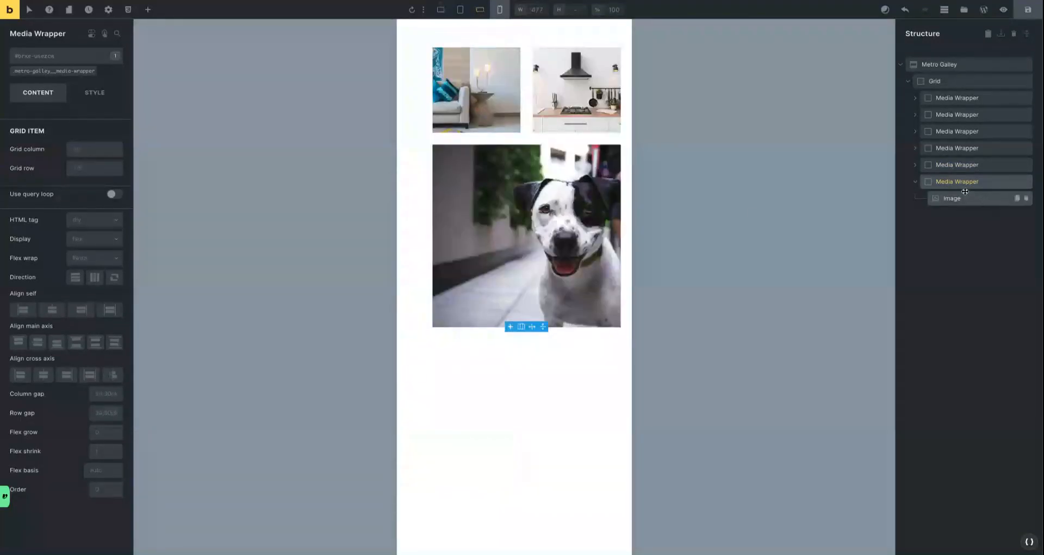
click(74, 149)
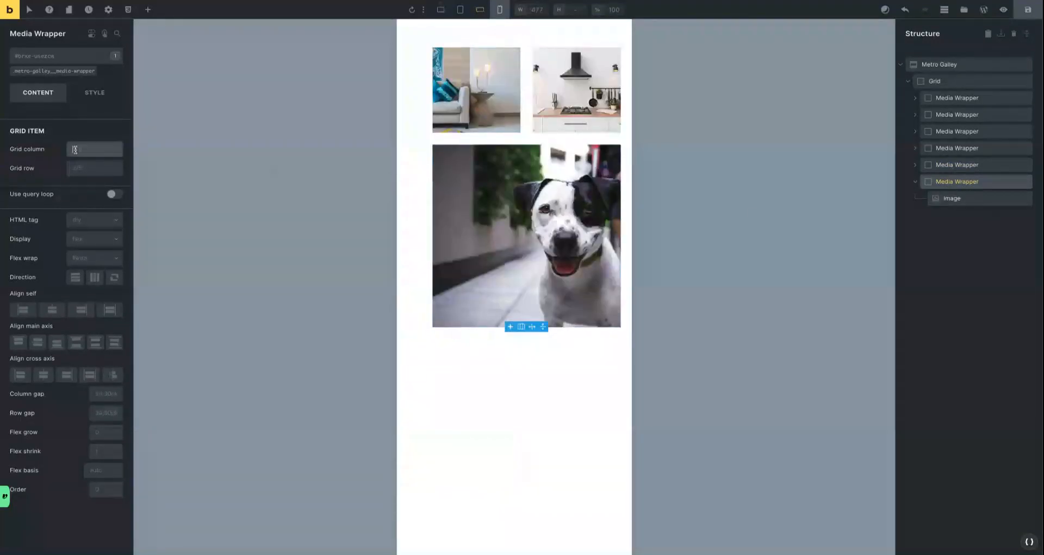
text(2)
text(o)
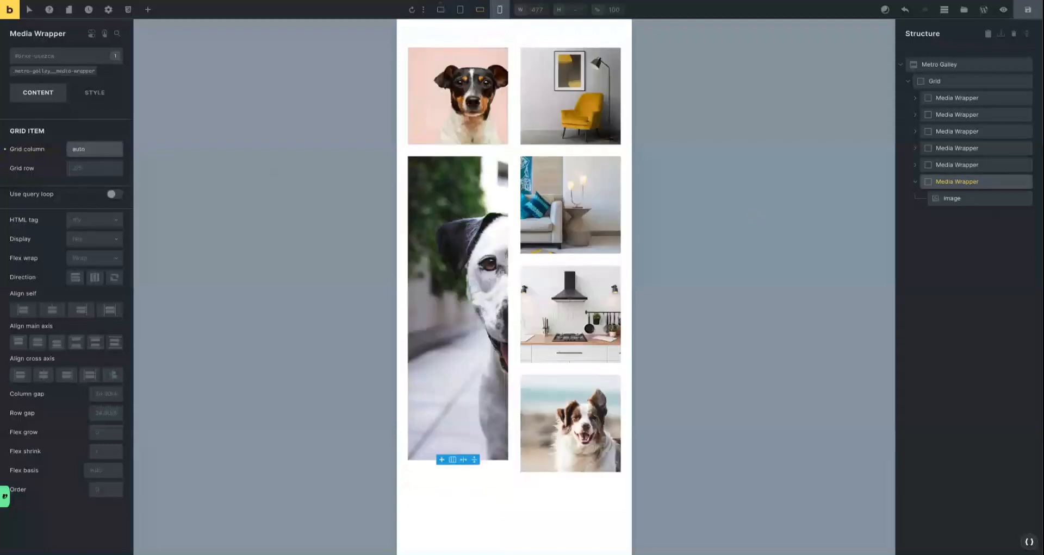
click(86, 170)
text(aut)
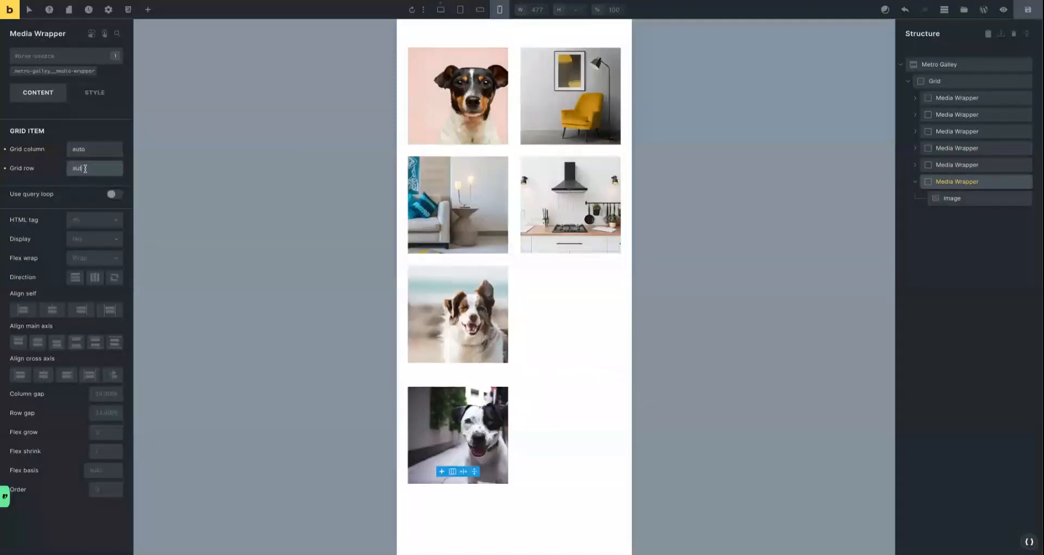
text(o)
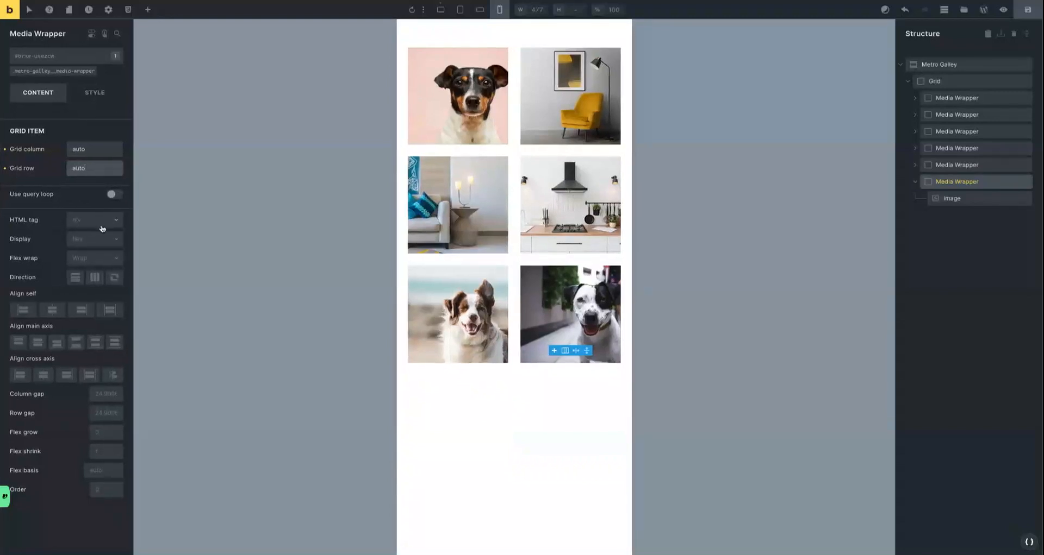
Review the gallery layout at the desktop breakpoint, then return to the mobile portrait breakpoint.
click(440, 10)
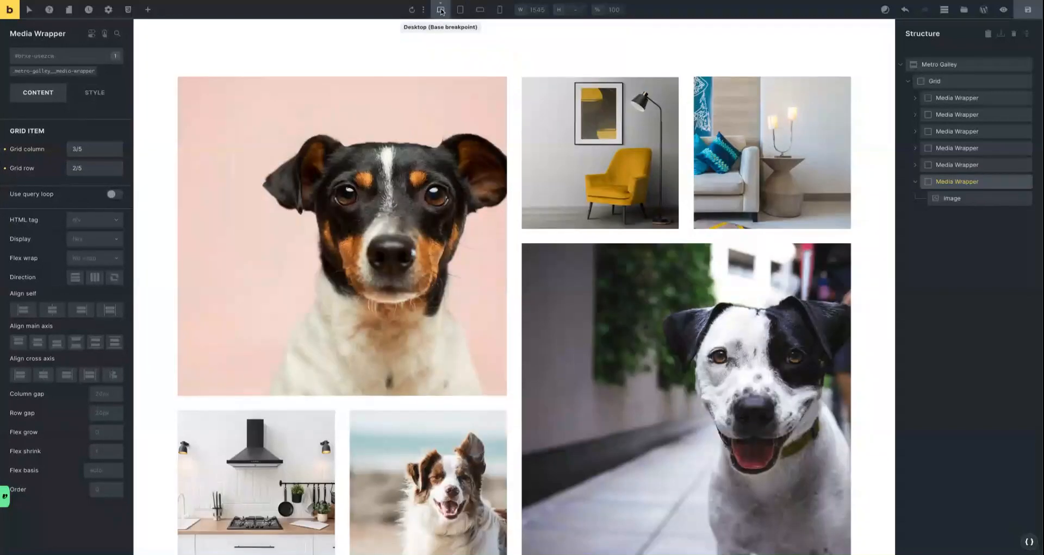
scroll(364, 58, down, 2)
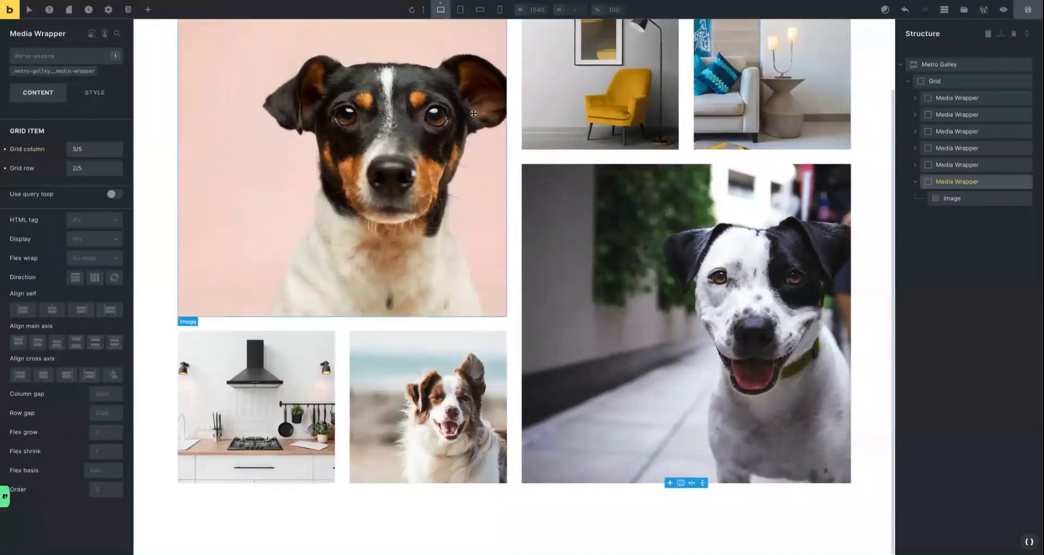
scroll(364, 58, up, 1)
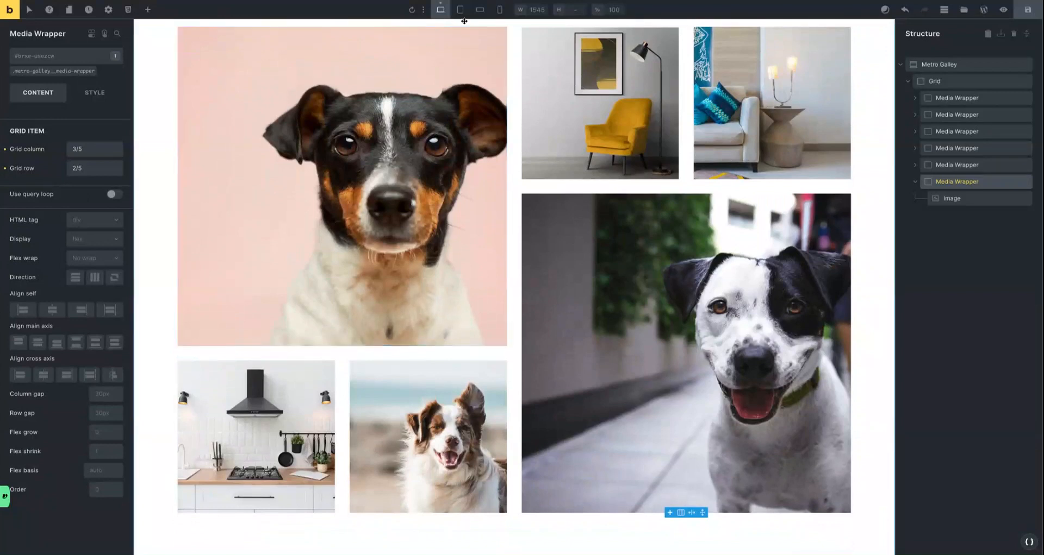
click(499, 9)
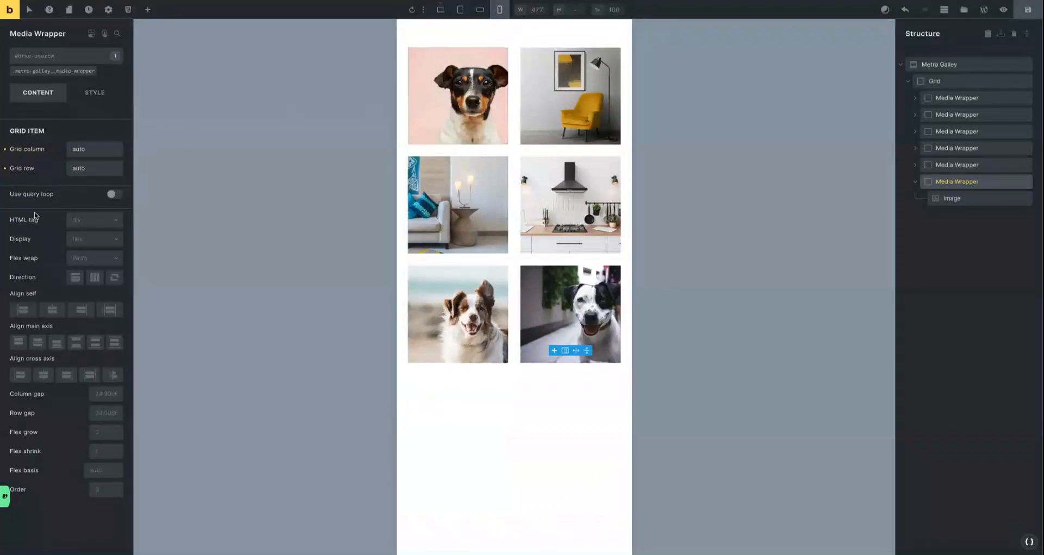
Try a single-column mobile layout by setting the grid's template columns to var(--grid-1), and examine the stacked images.
click(947, 83)
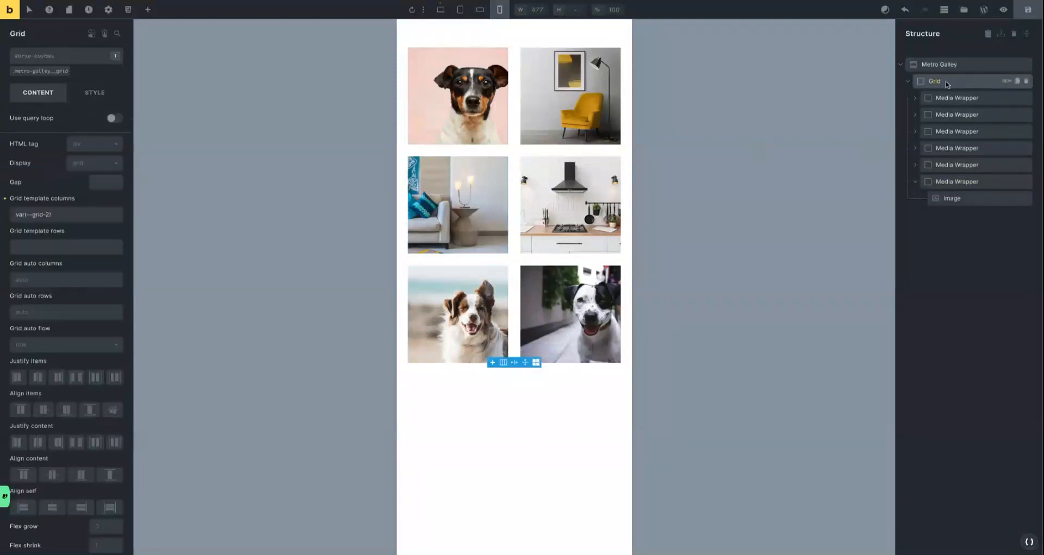
right_click(51, 216)
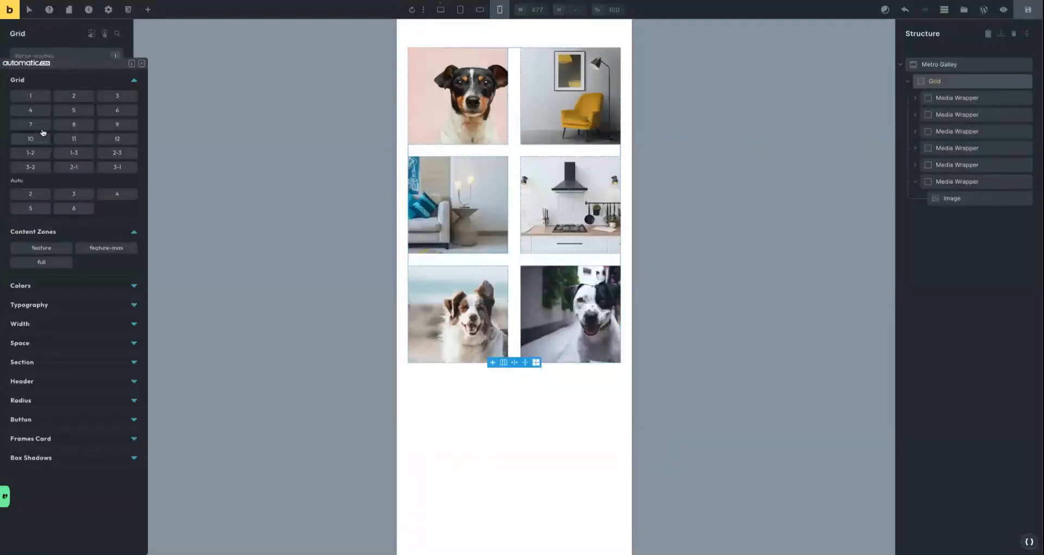
click(37, 98)
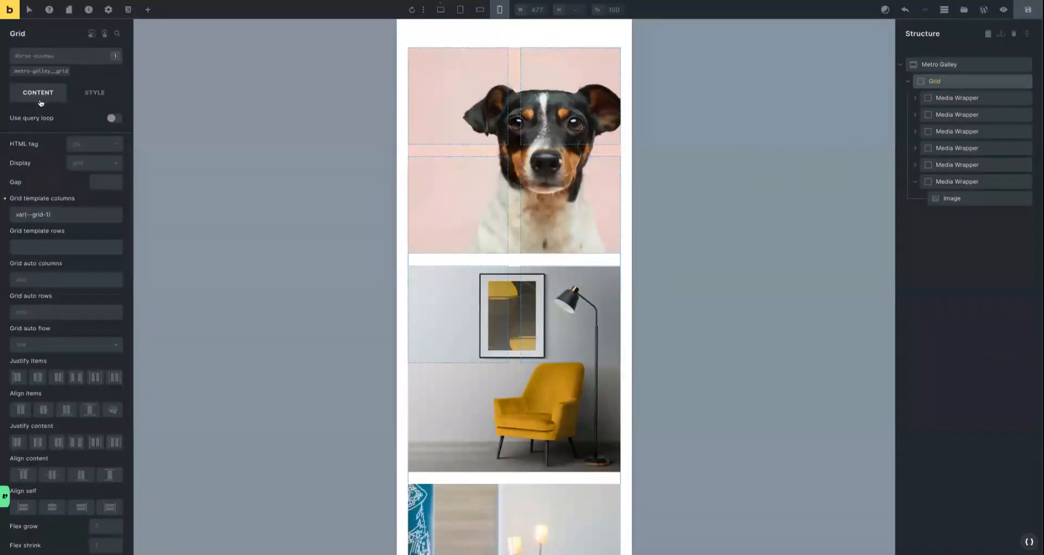
scroll(501, 240, down, 15)
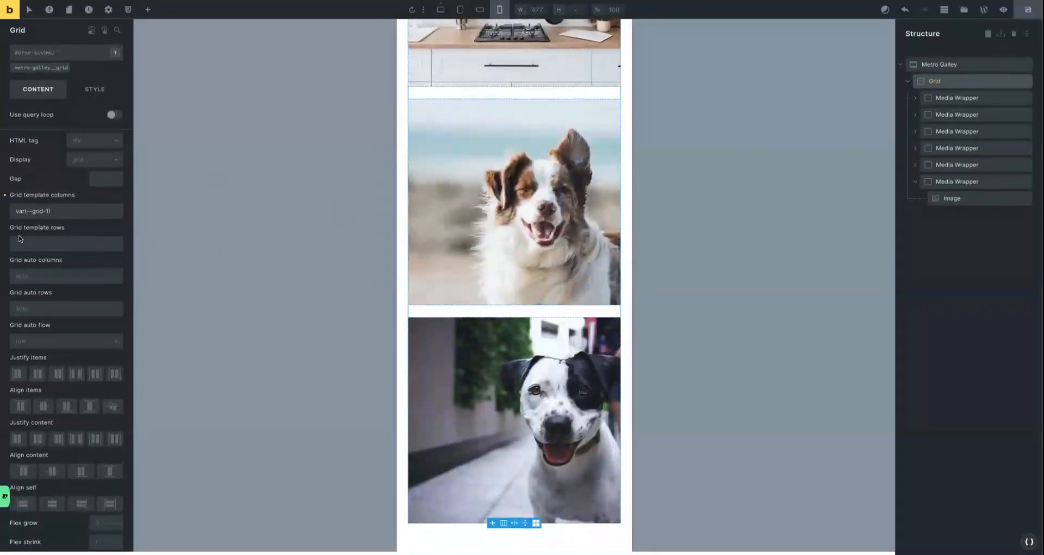
Set the grid's template columns back to var(--grid-2) for the mobile portrait breakpoint.
right_click(60, 210)
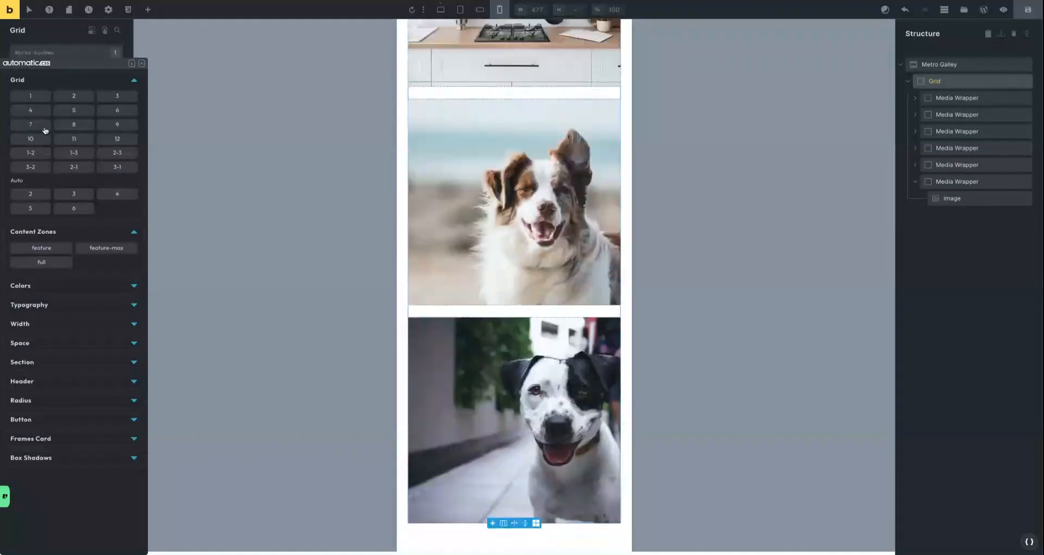
click(77, 98)
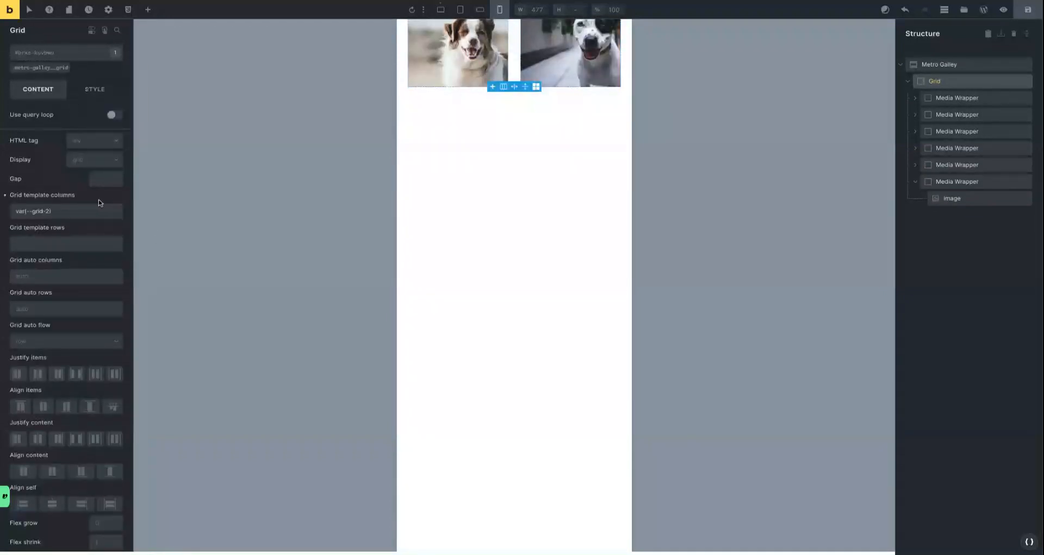
scroll(468, 234, up, 5)
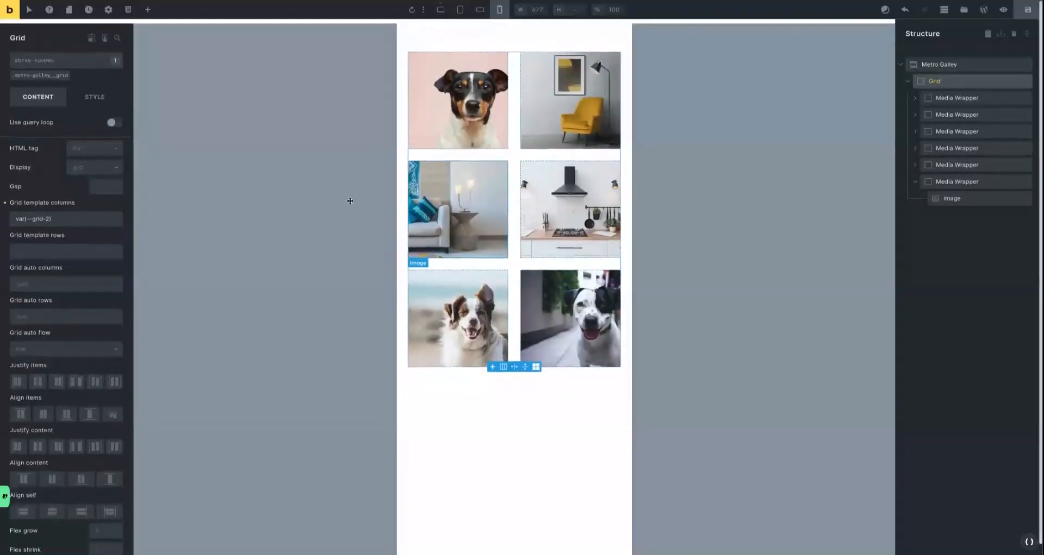